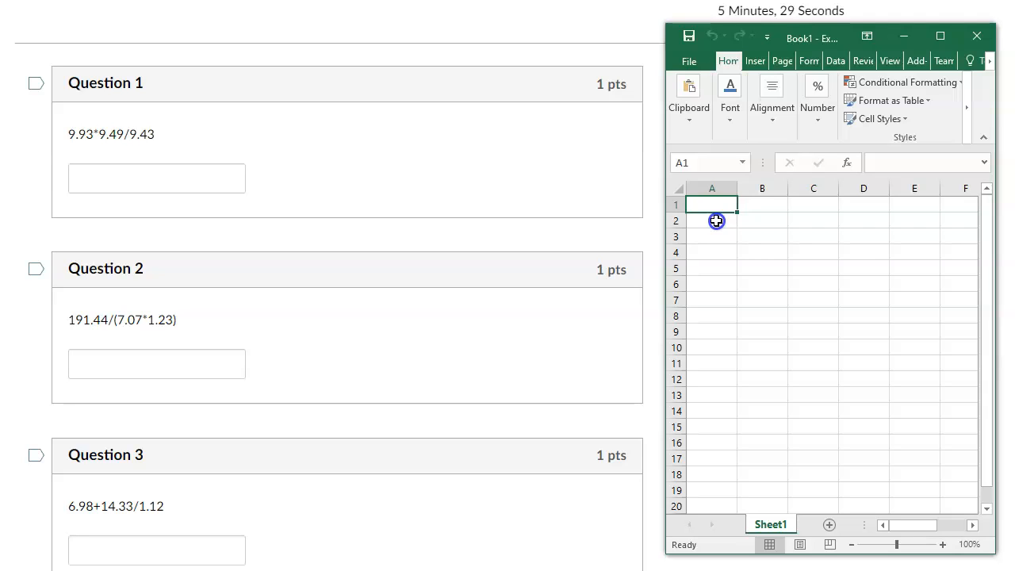
Enter the heading "Question 1" in cell A1 and autofit the width of column A.
text(Question 1)
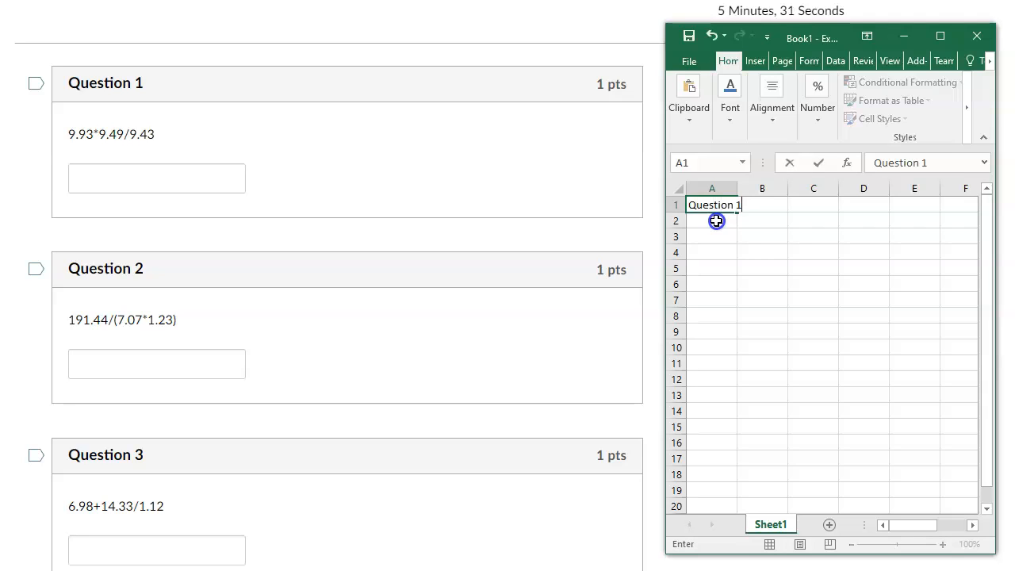
key(Return)
double_click(738, 187)
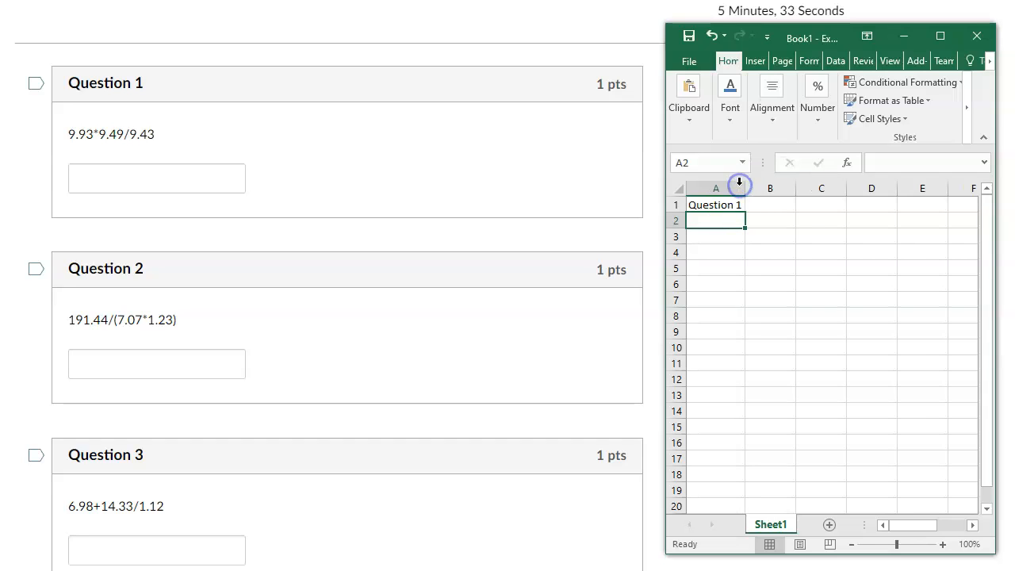
Enter the Question 1 values 9.93, 9.49 and 9.43 in cells B2 to B4.
click(779, 223)
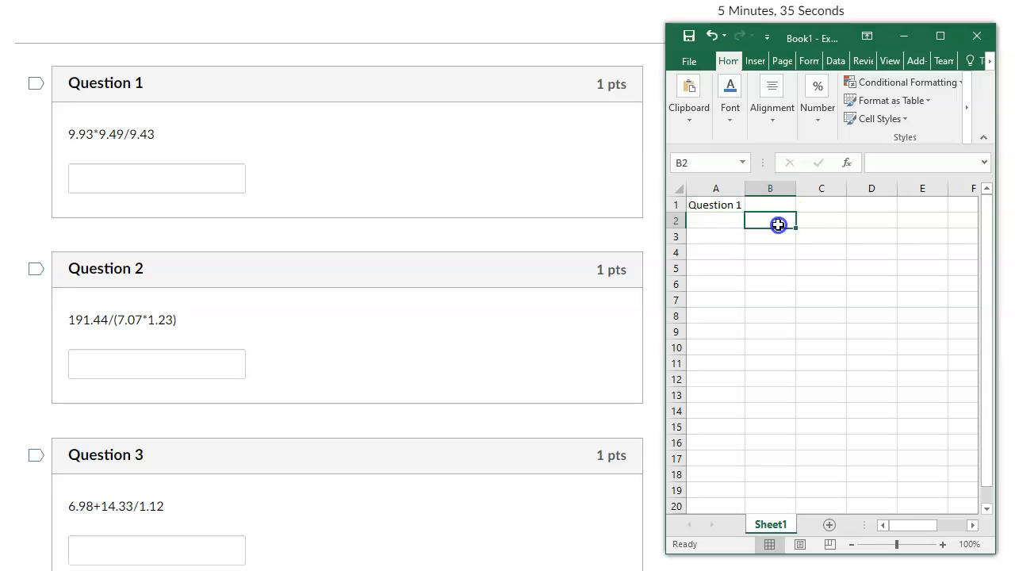
text(9.93)
key(Return)
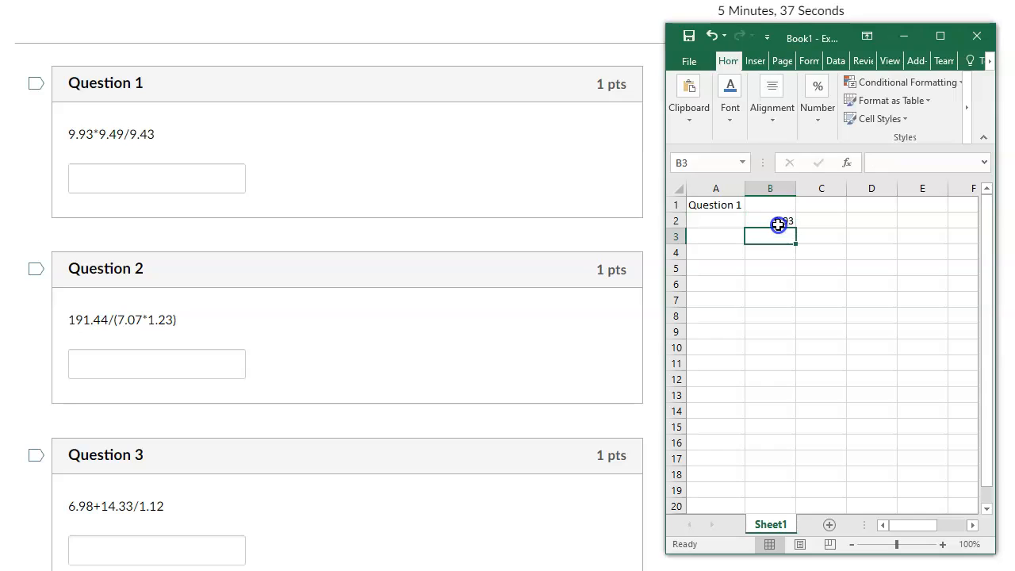
text(9.49)
key(Return)
text(9.43)
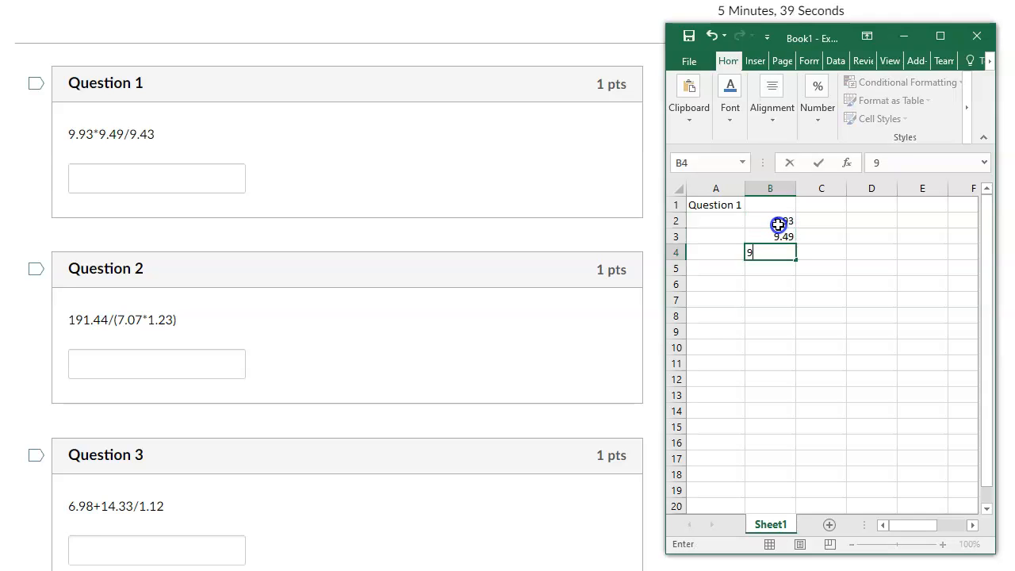
key(Return)
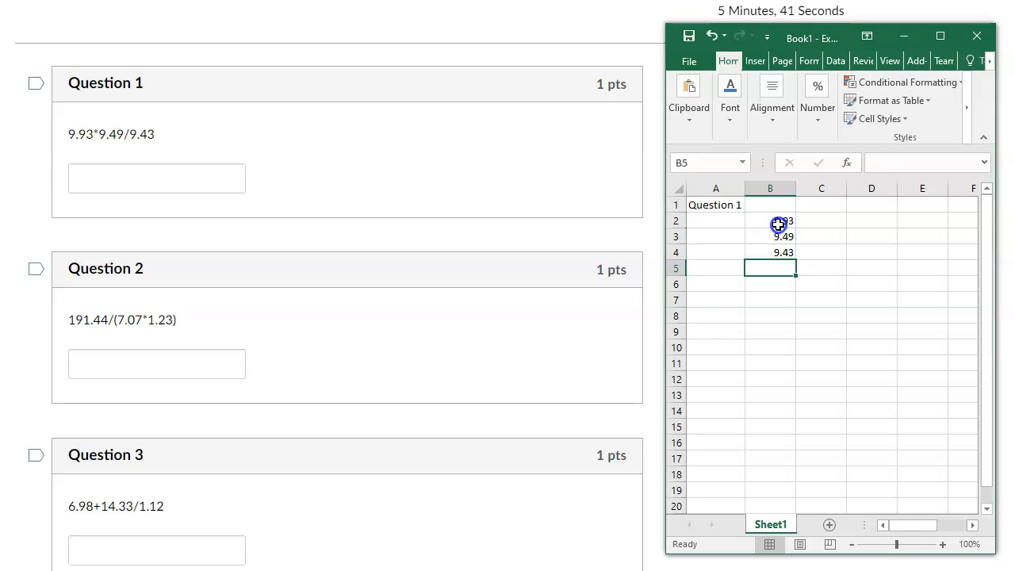
Label cell A6 as "Answer", leaving one blank row below the Question 1 values.
key(Return)
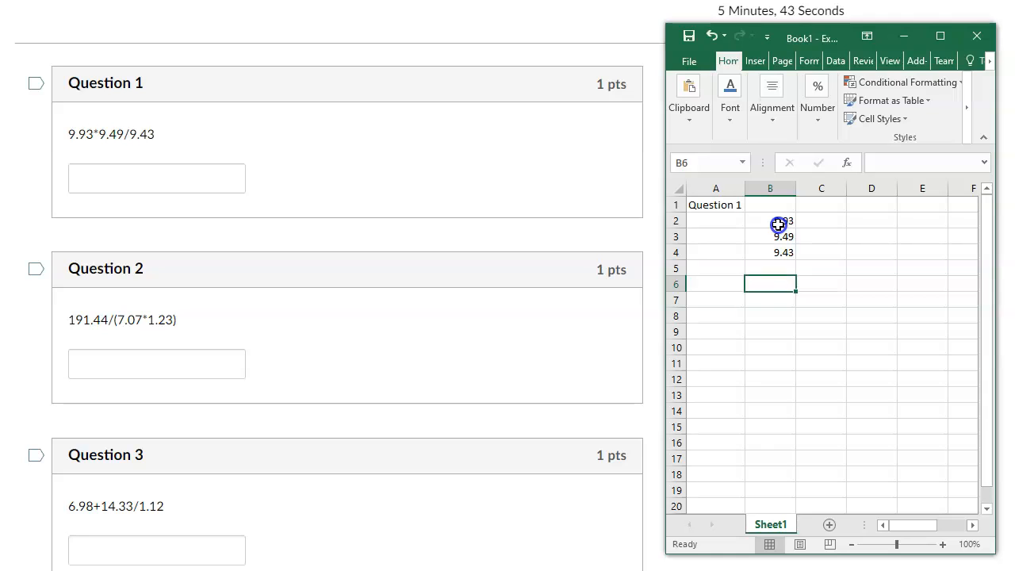
click(706, 285)
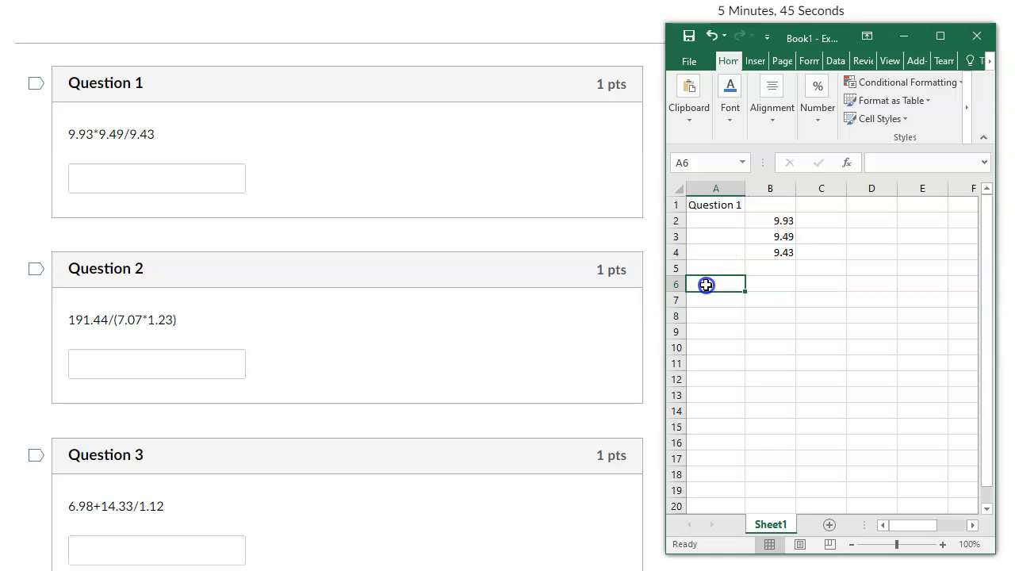
text(Answer)
key(Tab)
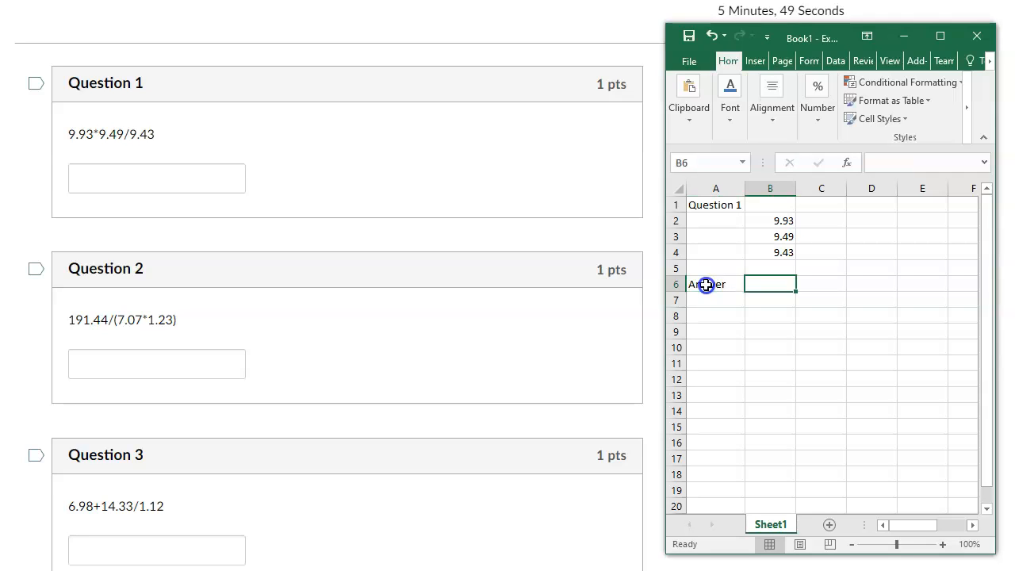
Calculate the Question 1 answer in cell B6 with the formula =B2*B3/B4.
text(=)
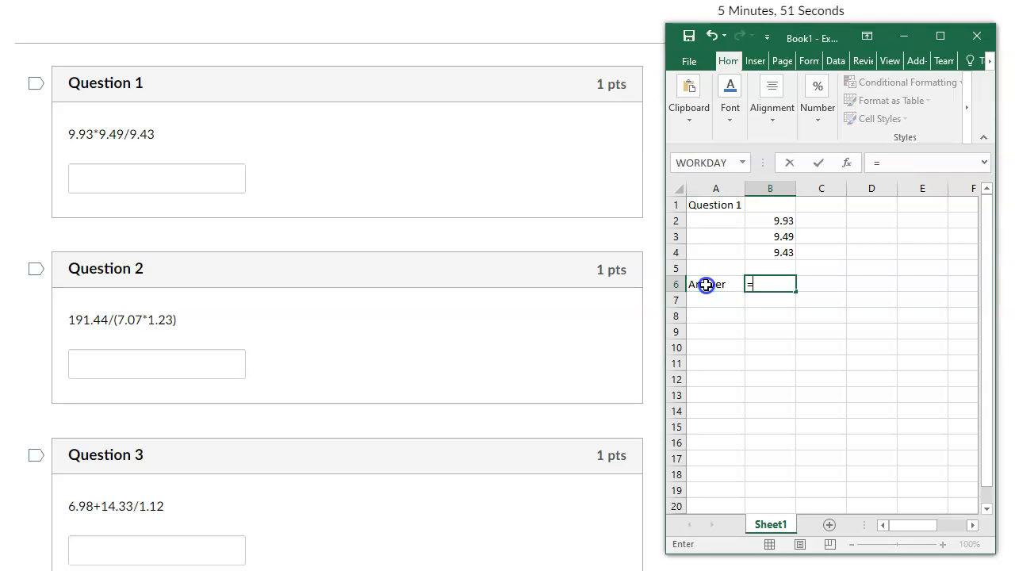
click(755, 221)
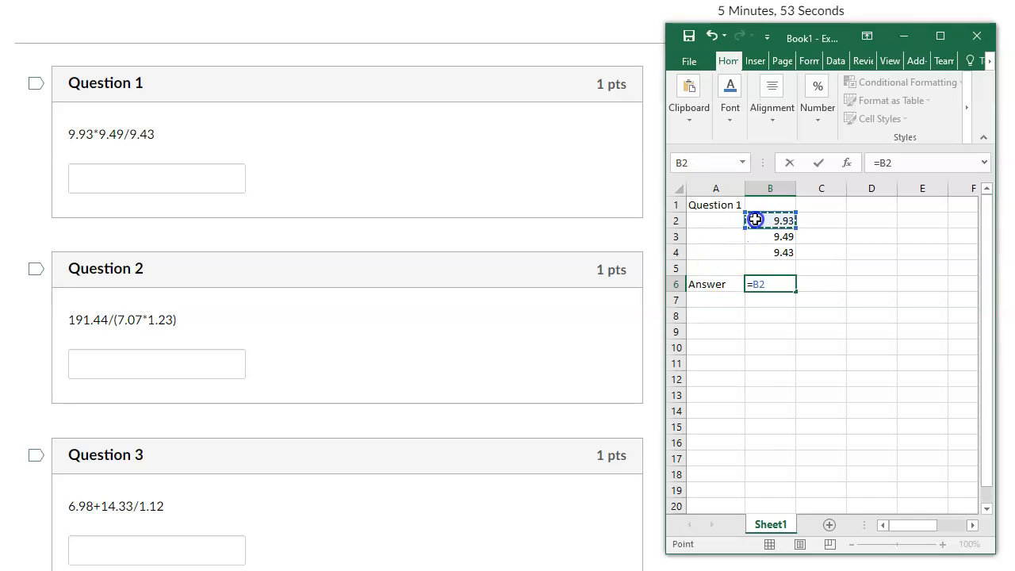
text(*)
click(780, 237)
text(/)
click(778, 253)
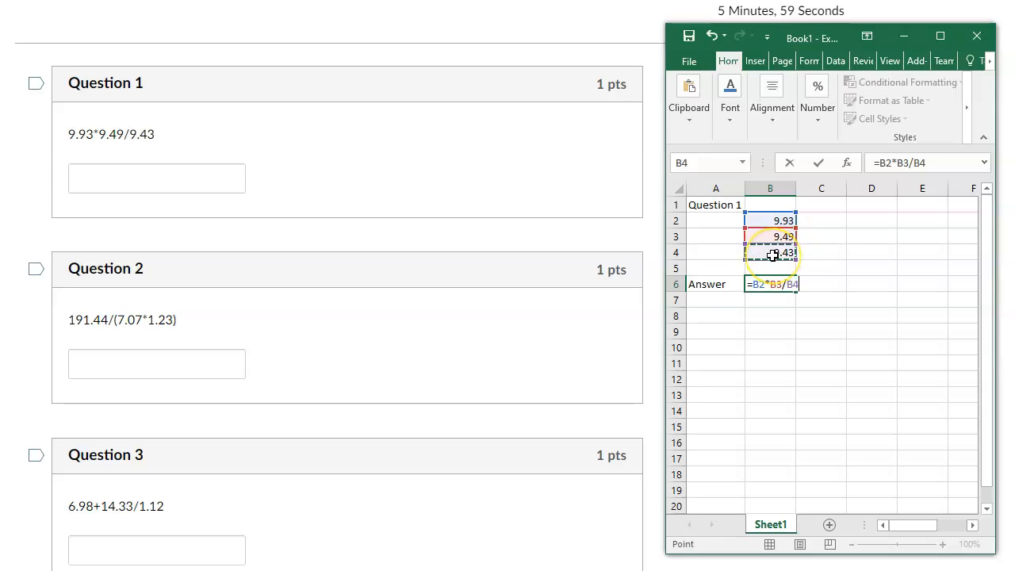
key(Return)
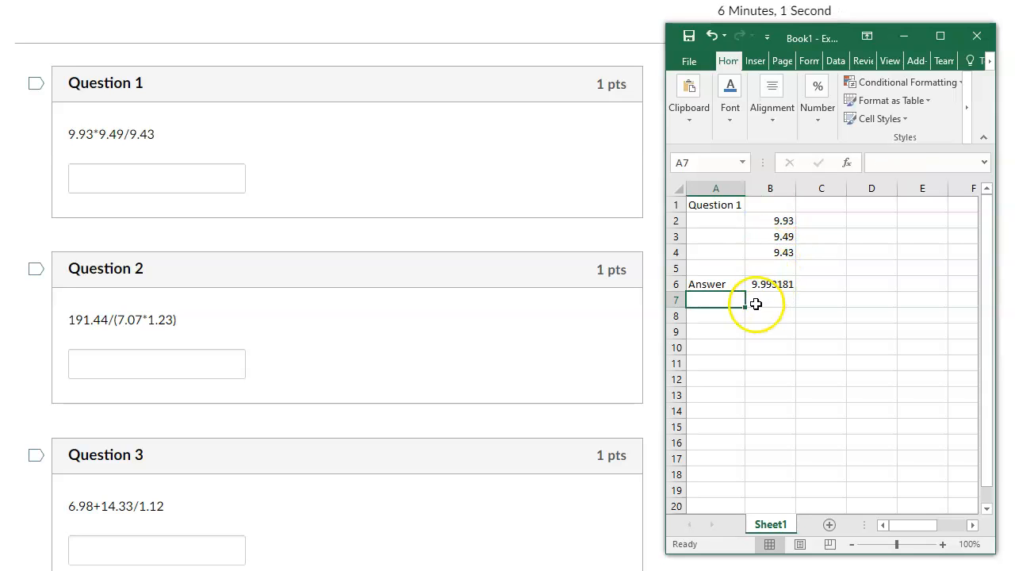
Enter the heading "Question 2" in cell A8.
click(723, 317)
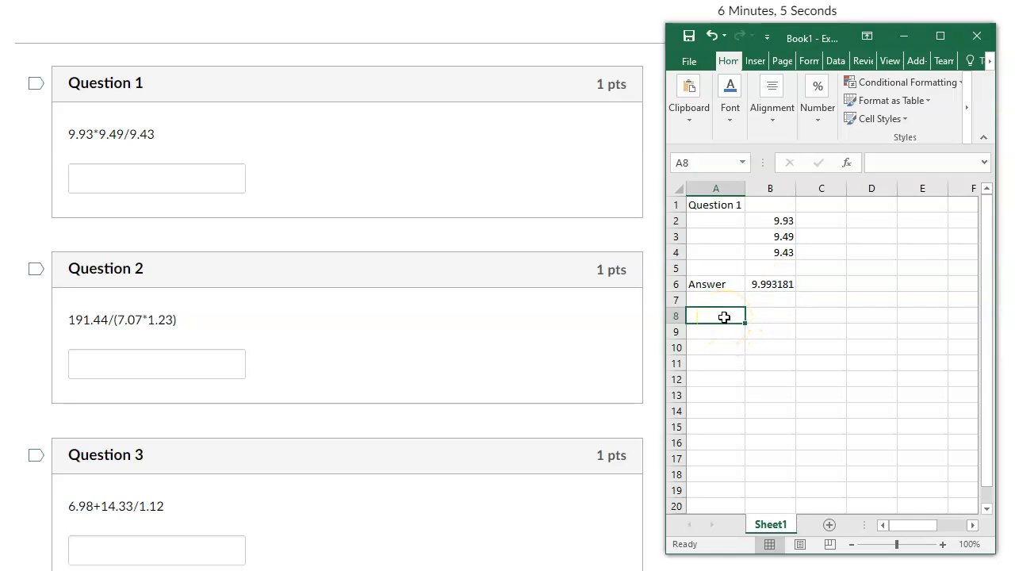
text(Question 2)
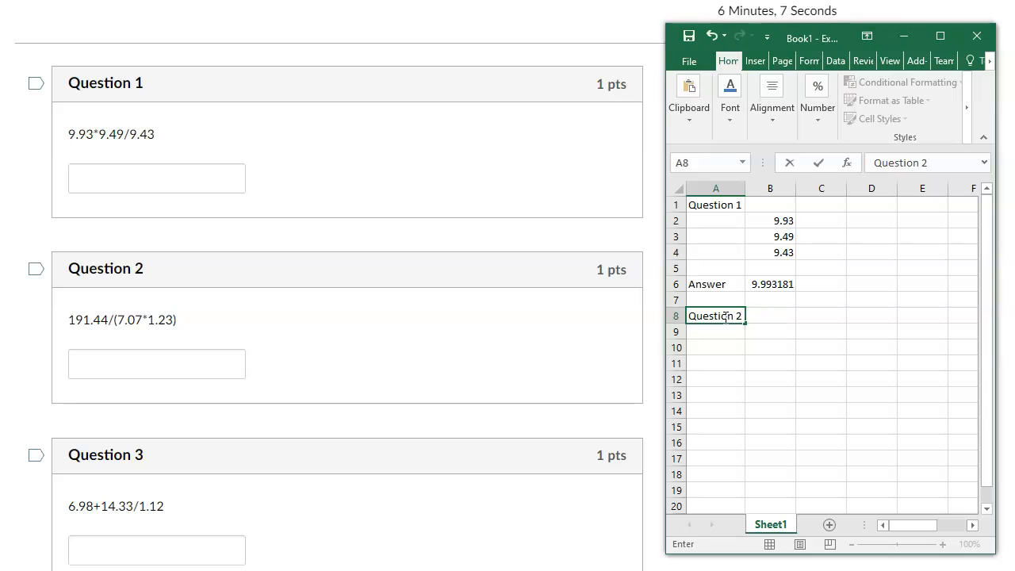
key(Return)
scroll(725, 316, right, 1)
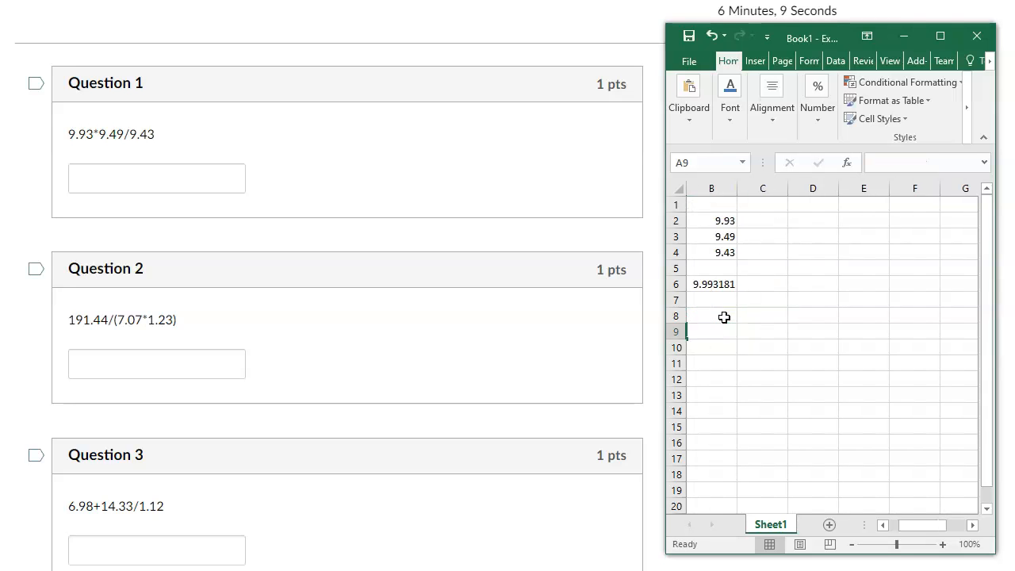
drag(918, 527, 898, 514)
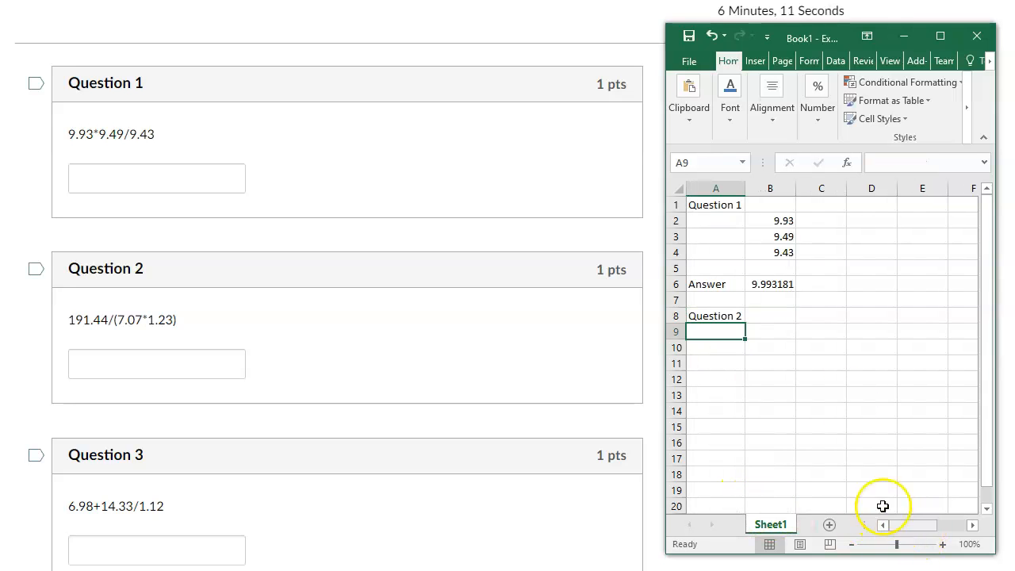
Enter the Question 2 values 191.44, 7.07 and 1.23 in cells B9 to B11.
click(767, 329)
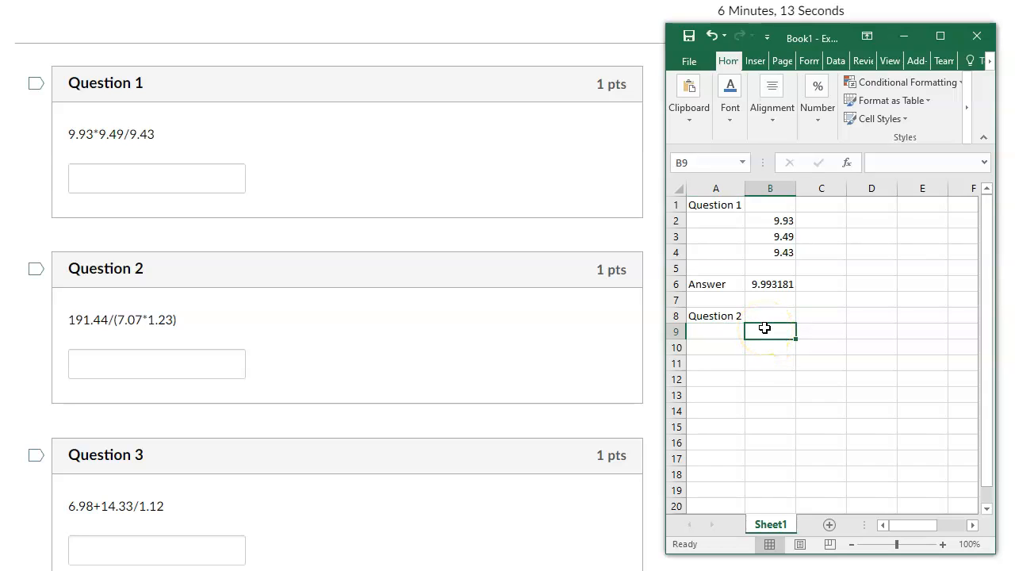
text(19)
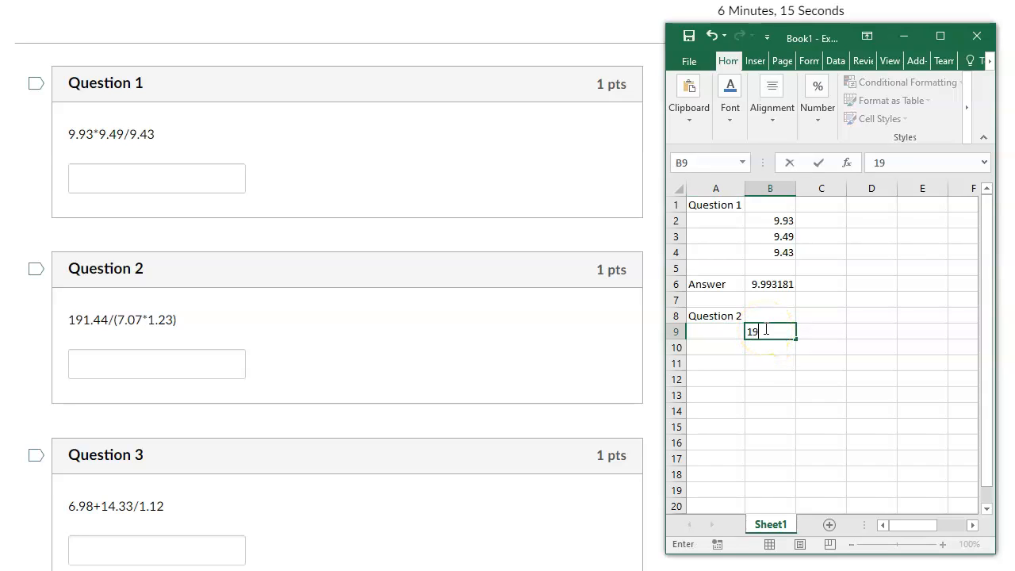
text(1.44)
key(Return)
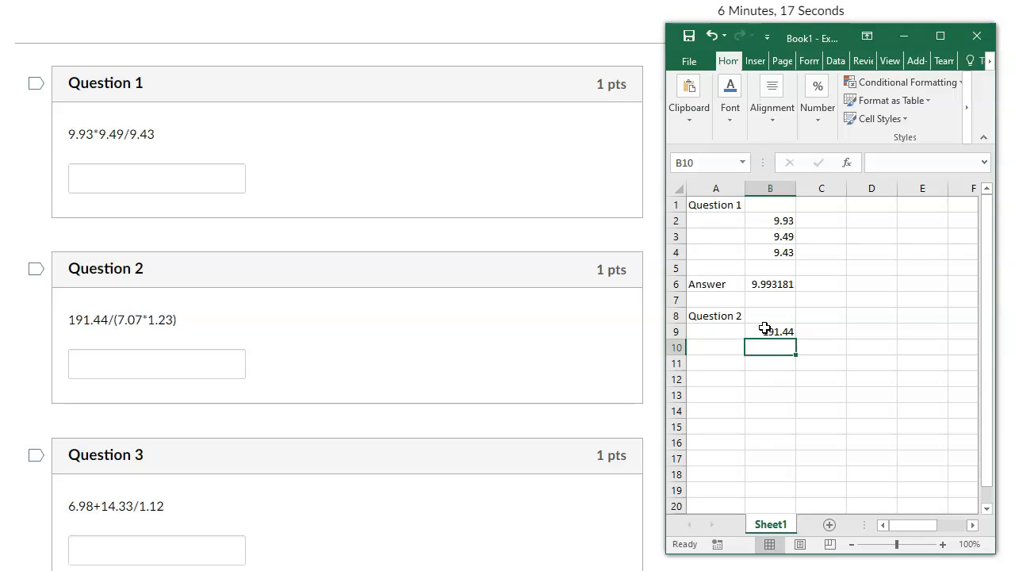
text(7.07)
key(Return)
text(1.3)
text(3)
key(Return)
key(Return)
Label cell A13 as "Answer", leaving one blank row below the Question 2 values.
key(Left)
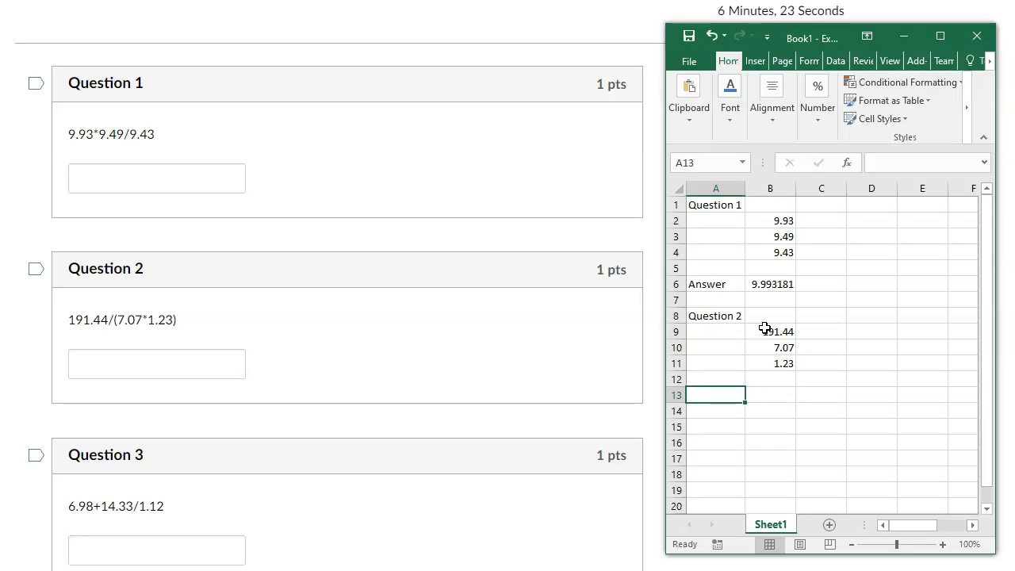
text(Answer)
key(Tab)
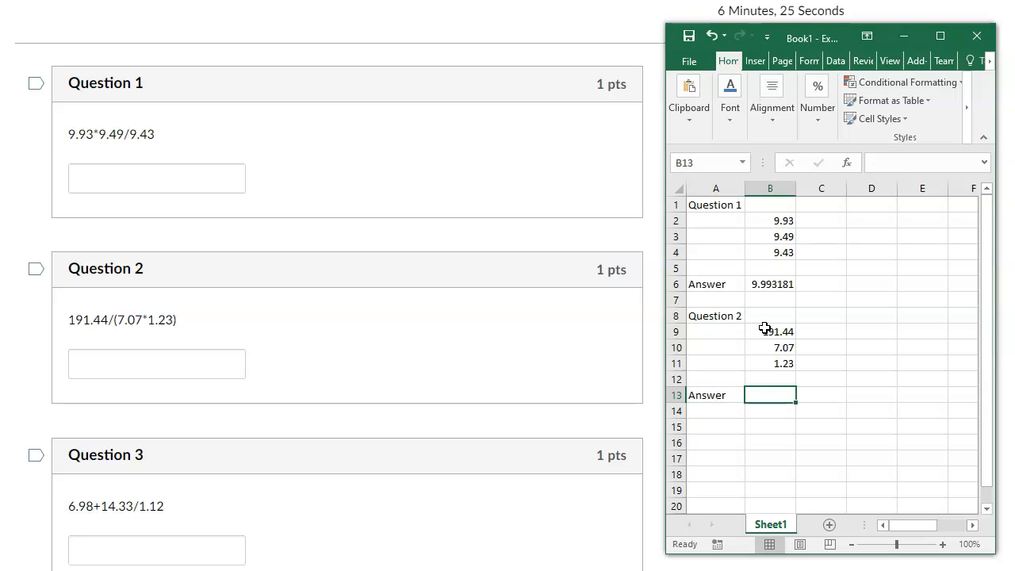
Calculate the Question 2 answer in cell B13 with the formula =B9/(B10*B11).
text(=)
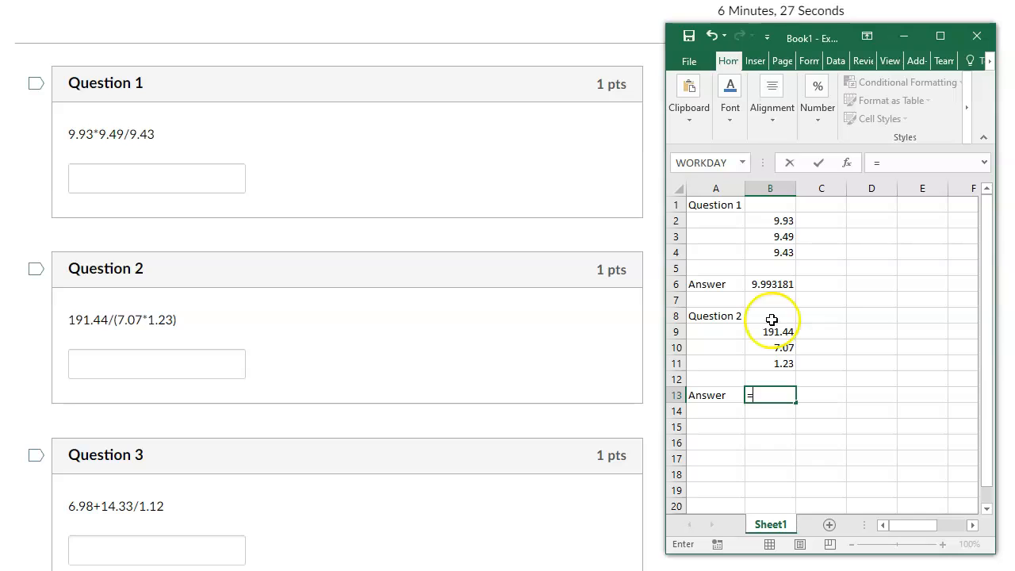
click(774, 331)
text(/()
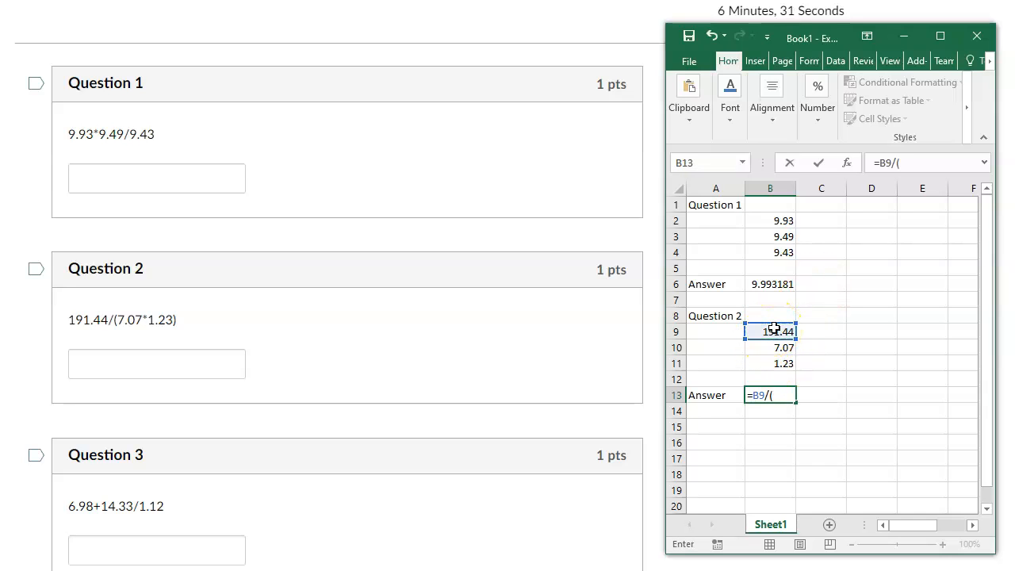
click(780, 346)
text(*)
click(766, 363)
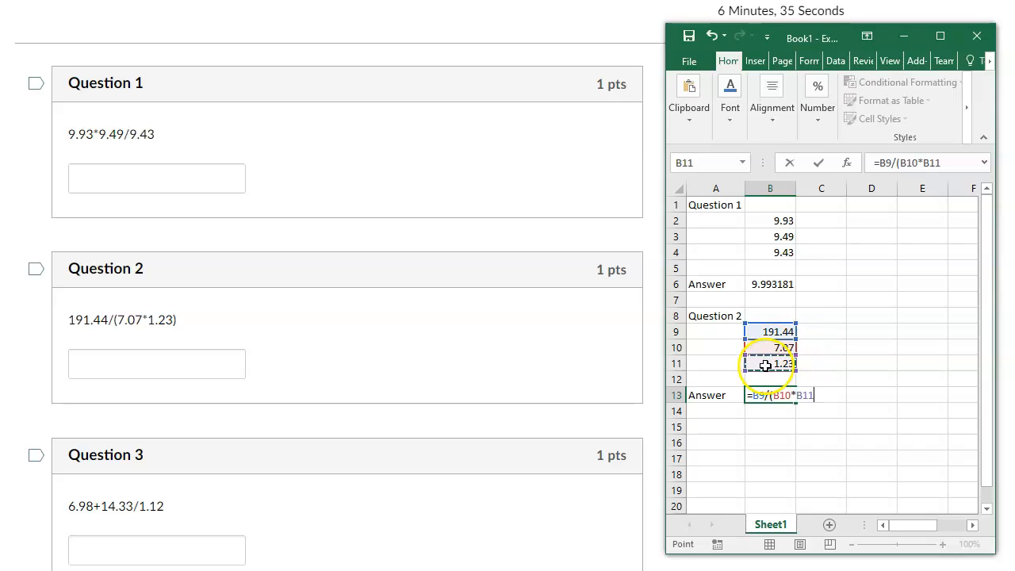
text())
key(Return)
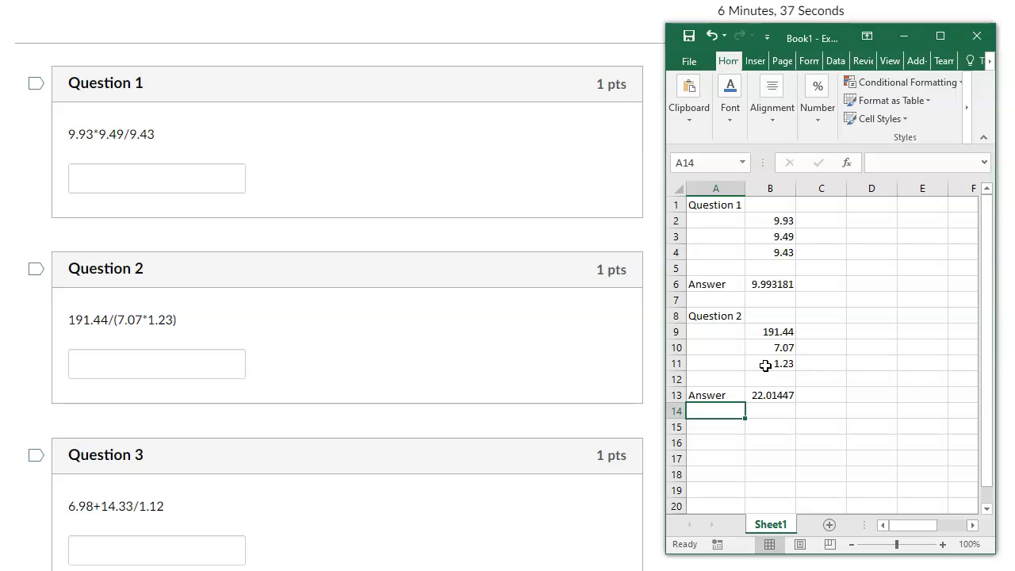
Enter the heading "Question 3" in cell A15.
key(Down)
text(Question 3)
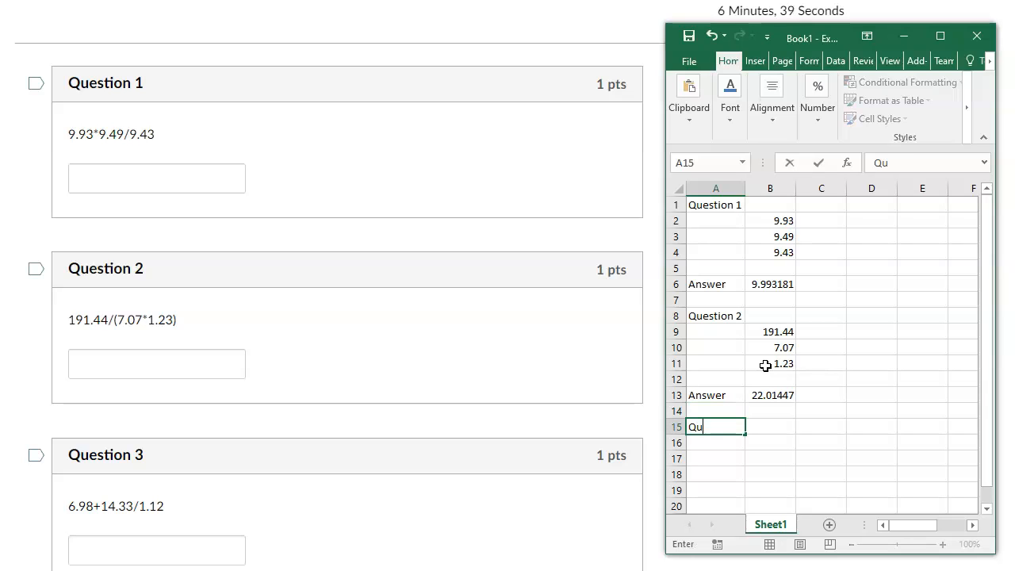
key(Return)
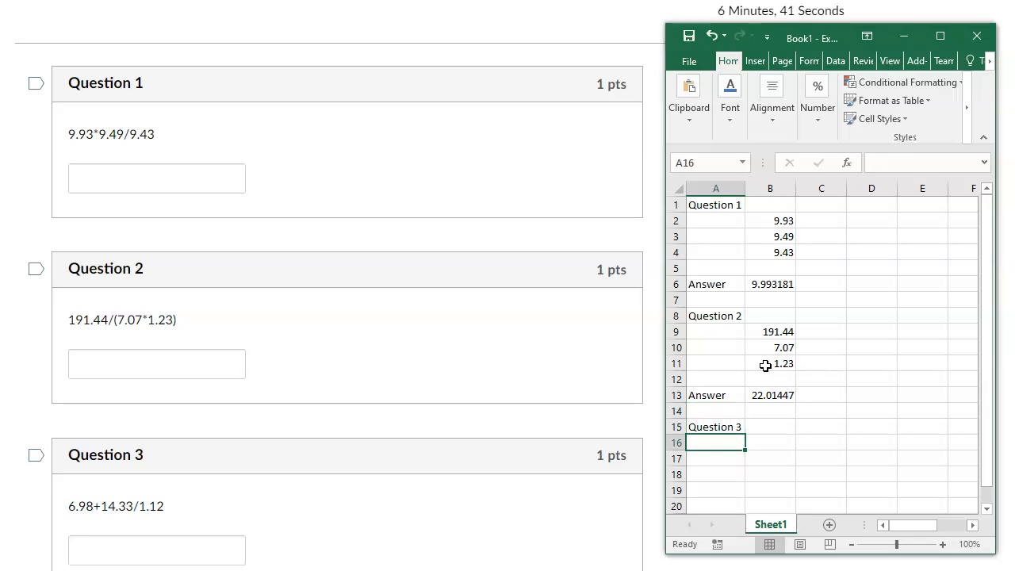
Enter the Question 3 values 6.98, 14.33 and 1.12 in cells B16 to B18.
key(Right)
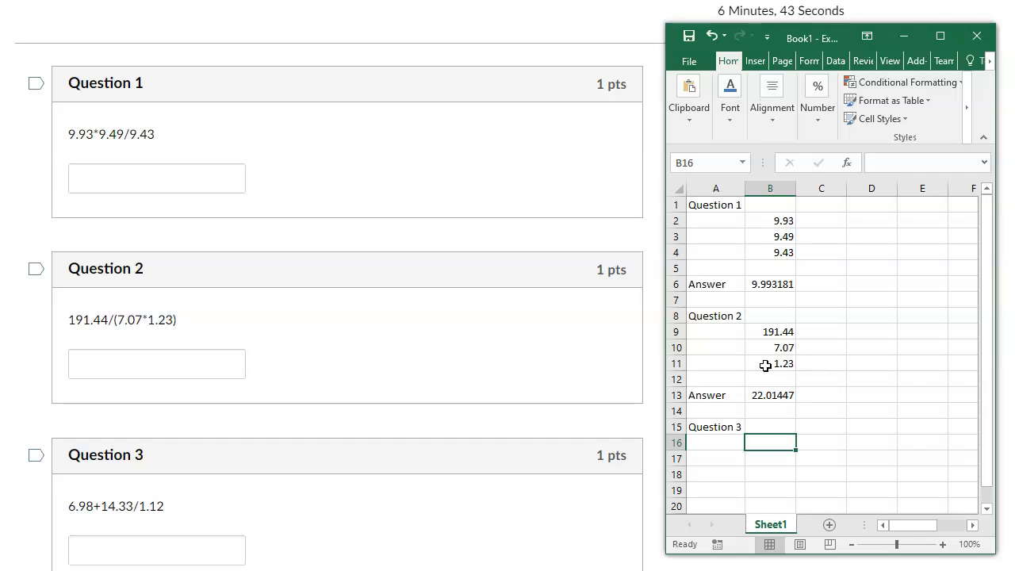
text(6.98)
key(Return)
text(14.33)
key(Return)
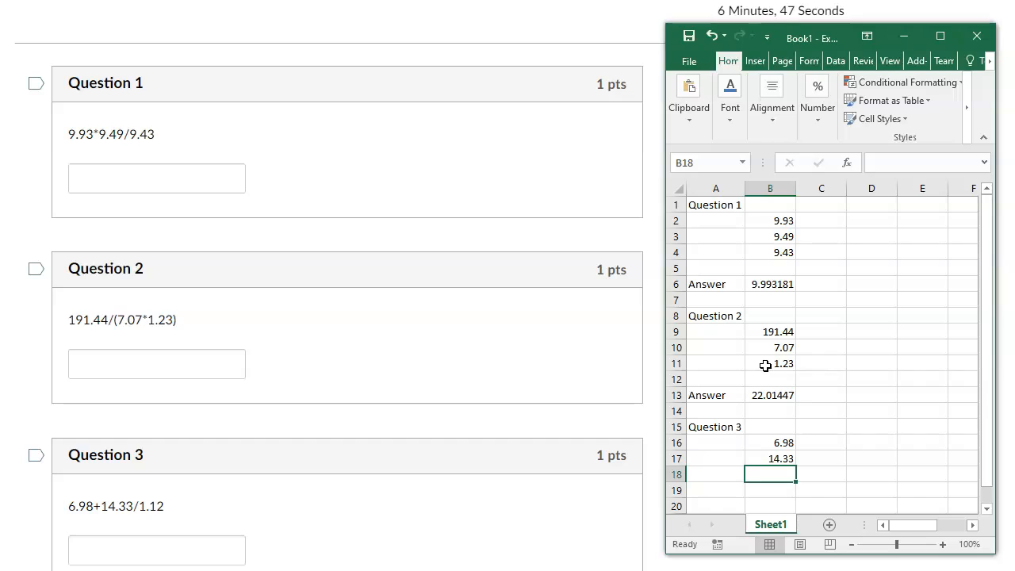
text(1.1)
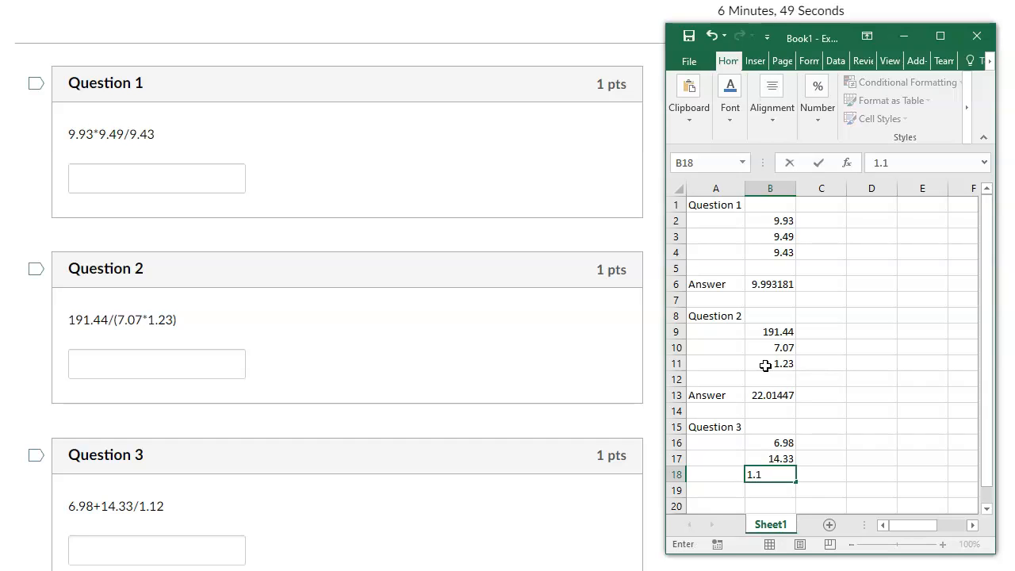
text(2)
key(Return)
key(Return)
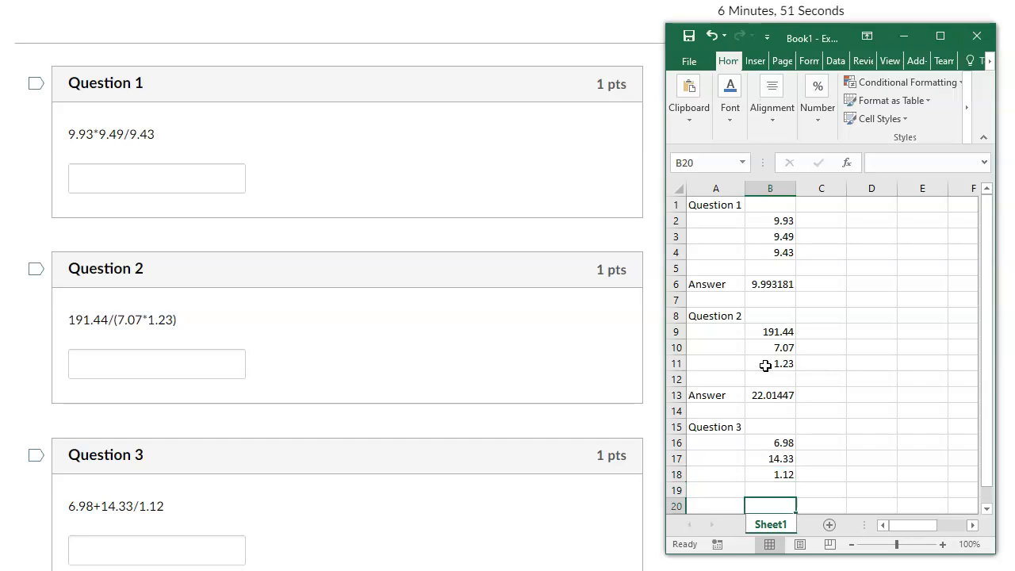
Label cell A20 as "Answer", leaving one blank row below the Question 3 values.
key(Left)
text(Answer)
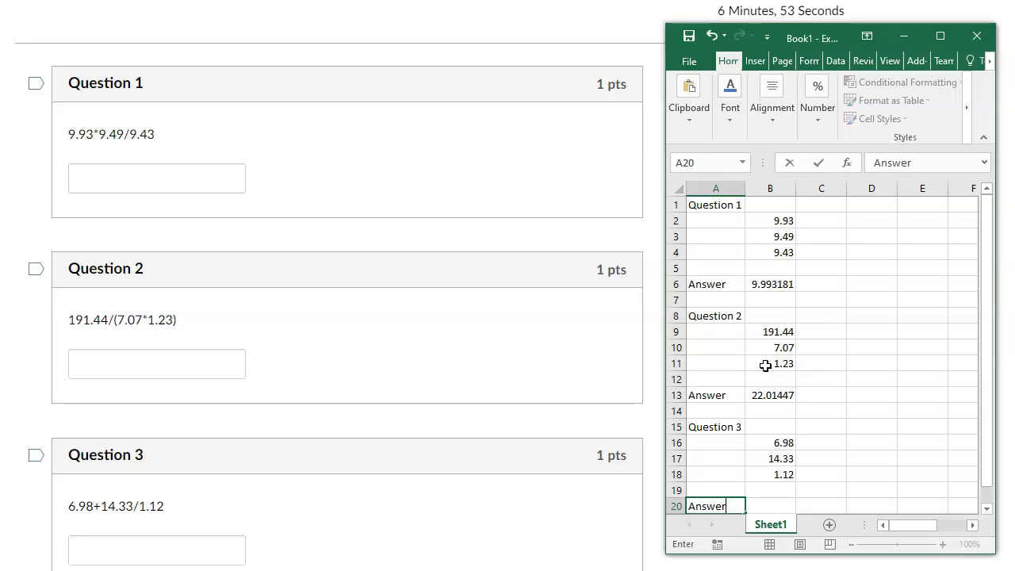
key(Tab)
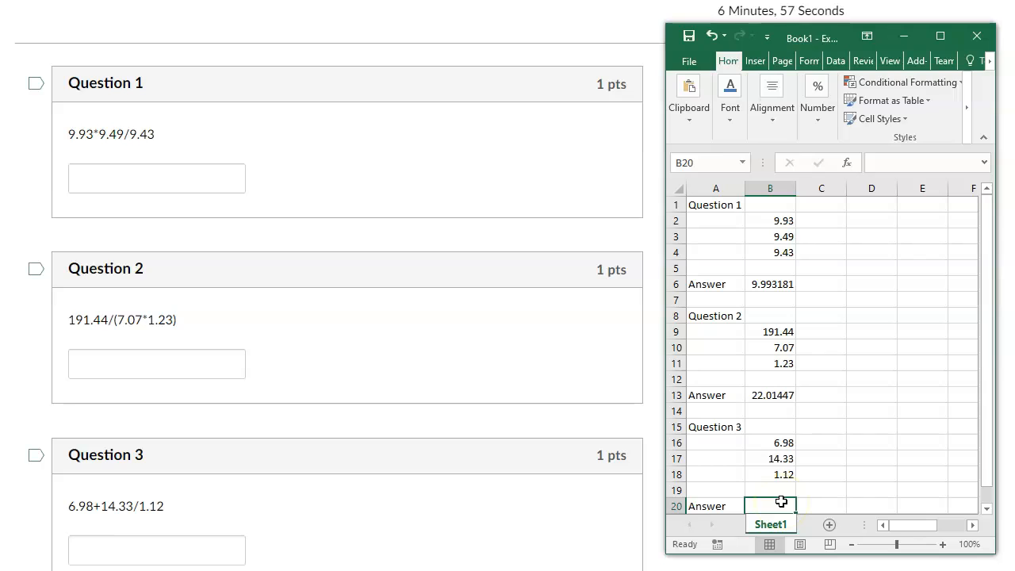
Calculate the Question 3 answer in cell B20 with the formula =B16+B17/B18.
text(=)
click(749, 443)
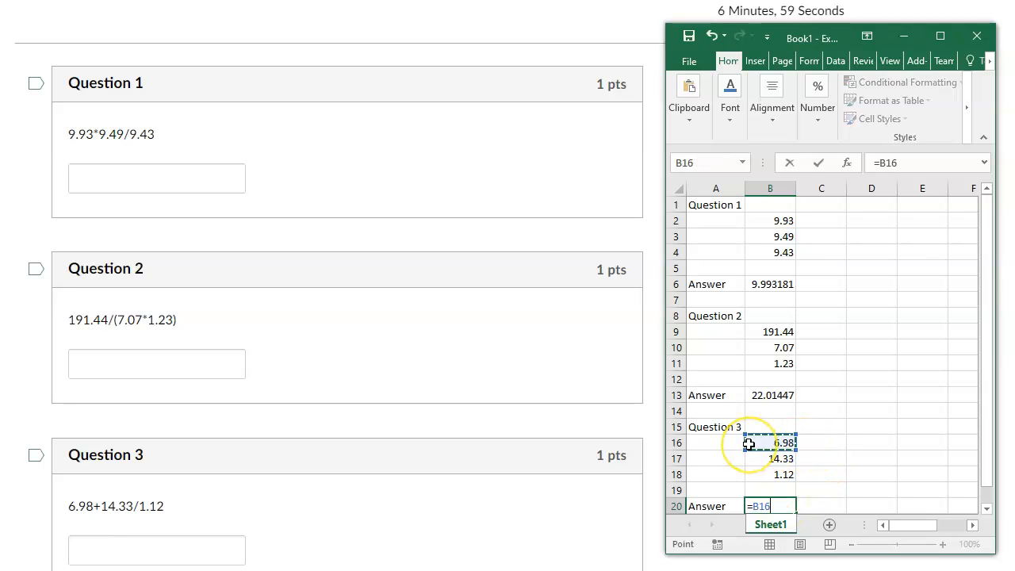
text(+)
click(760, 460)
text(/)
click(760, 474)
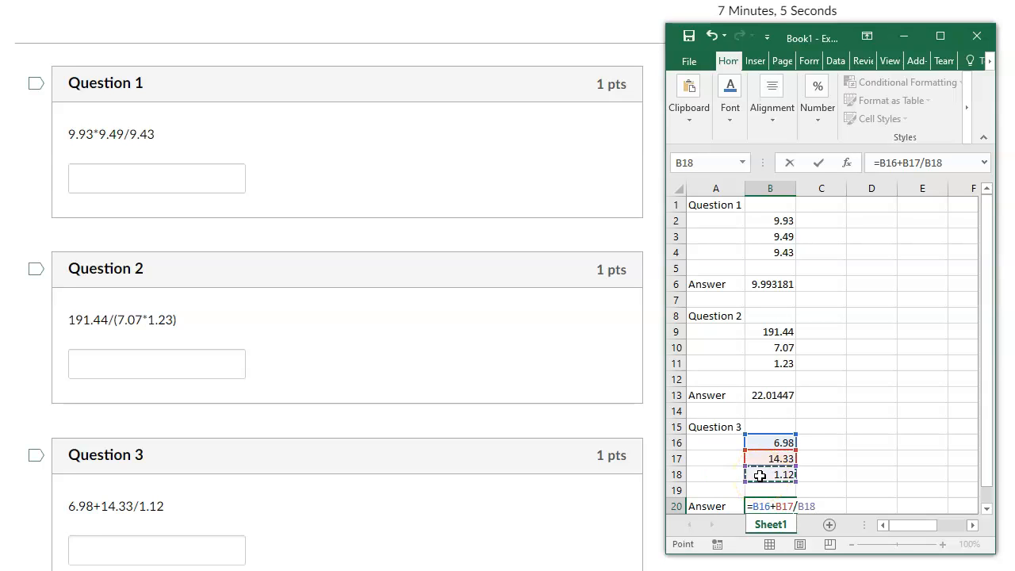
key(Return)
Bring quiz Questions 4 and 5 into view and enter the heading "Question 4" in cell A22 of the spreadsheet.
scroll(839, 428, down, 1)
click(713, 474)
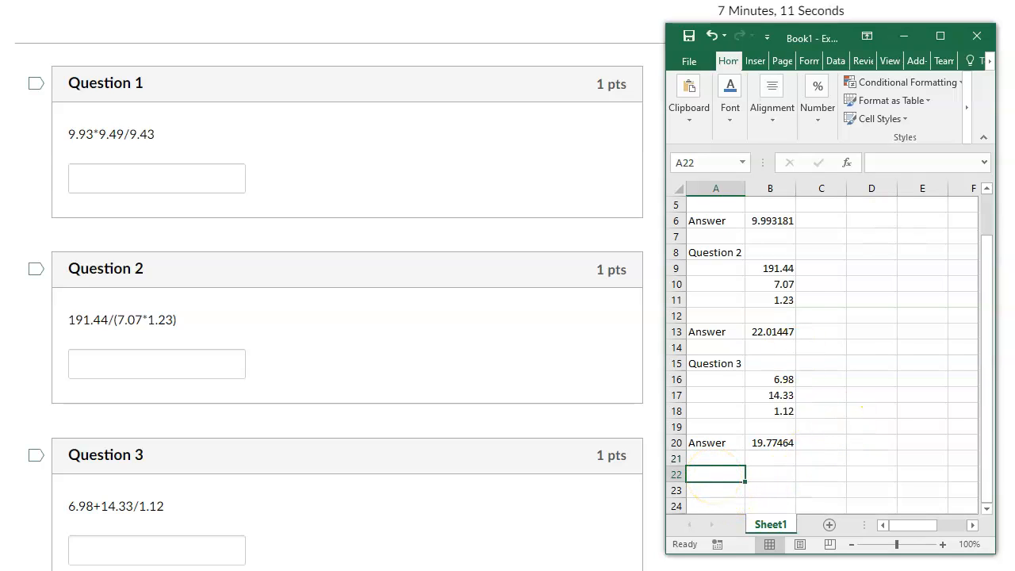
scroll(347, 285, down, 6)
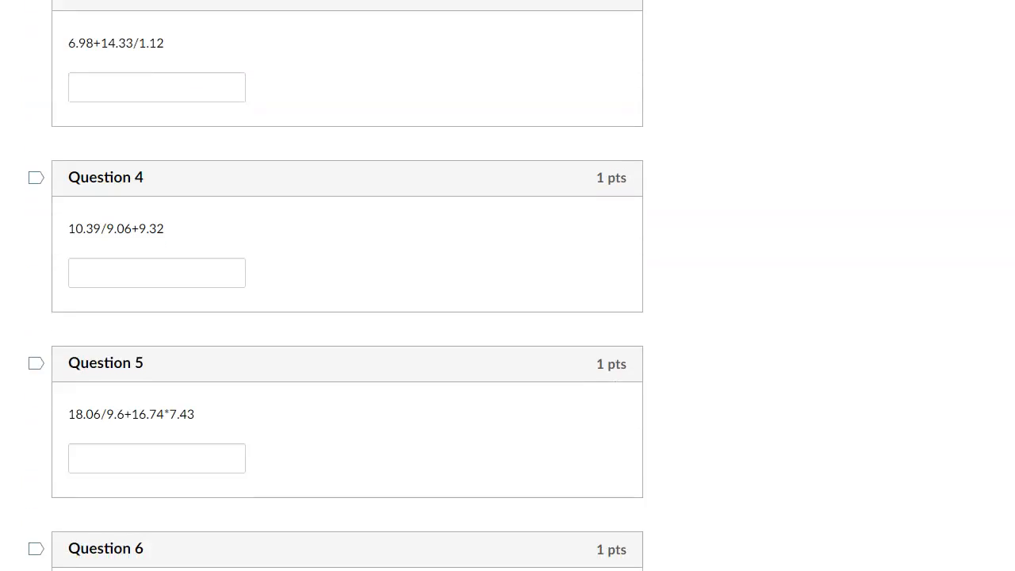
scroll(348, 285, down, 2)
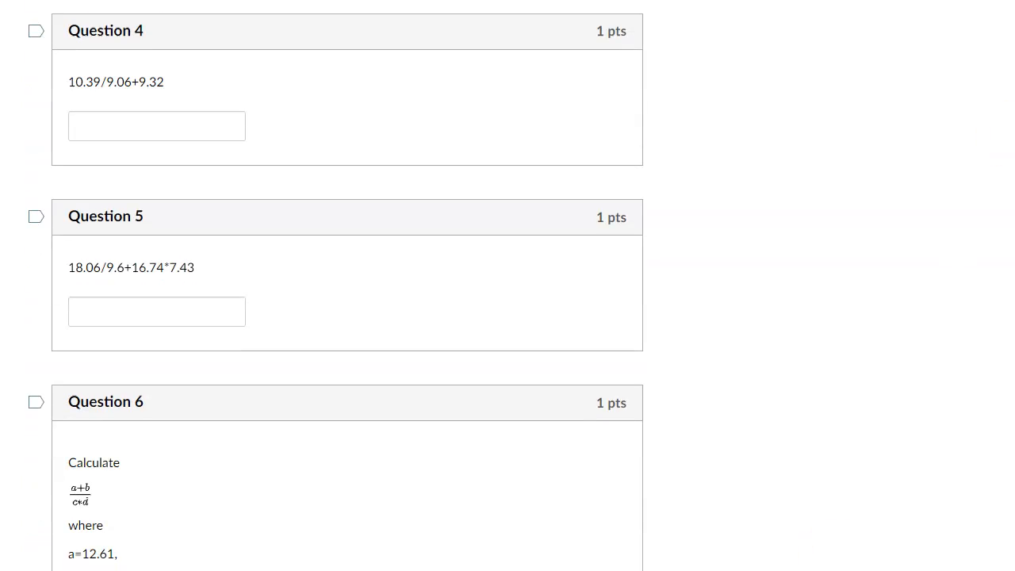
key(alt+Tab)
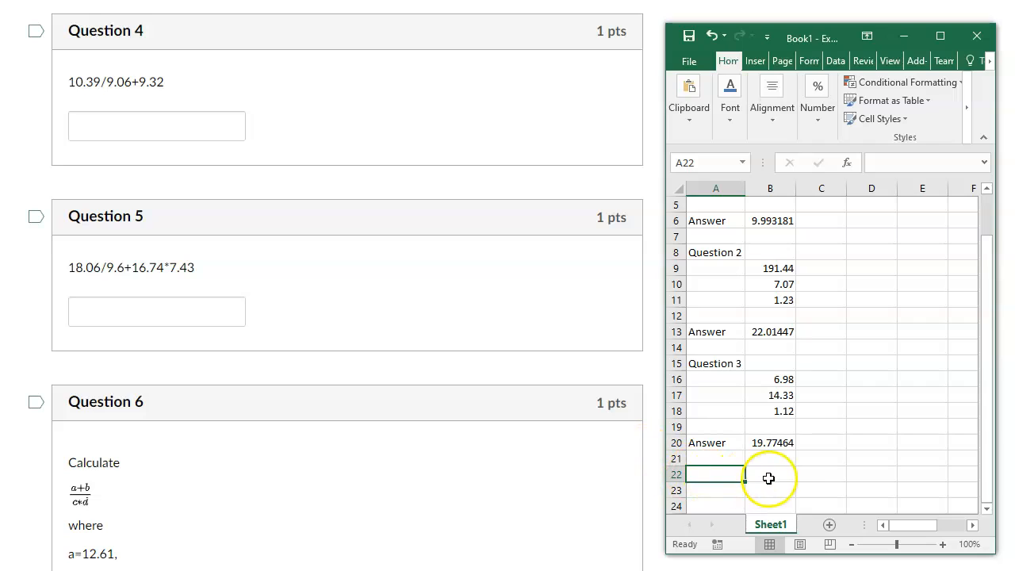
text(Question)
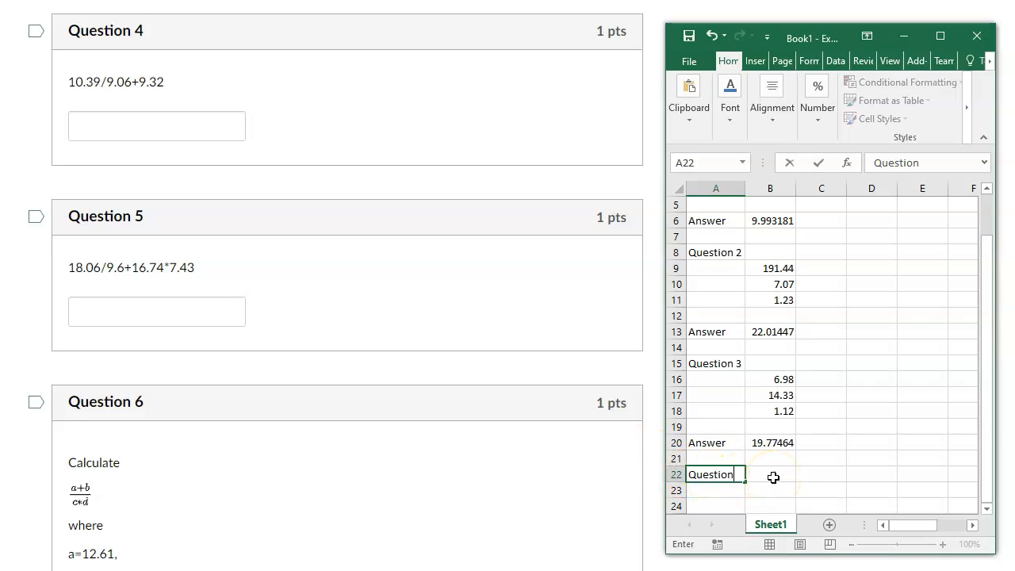
text( 4)
key(Return)
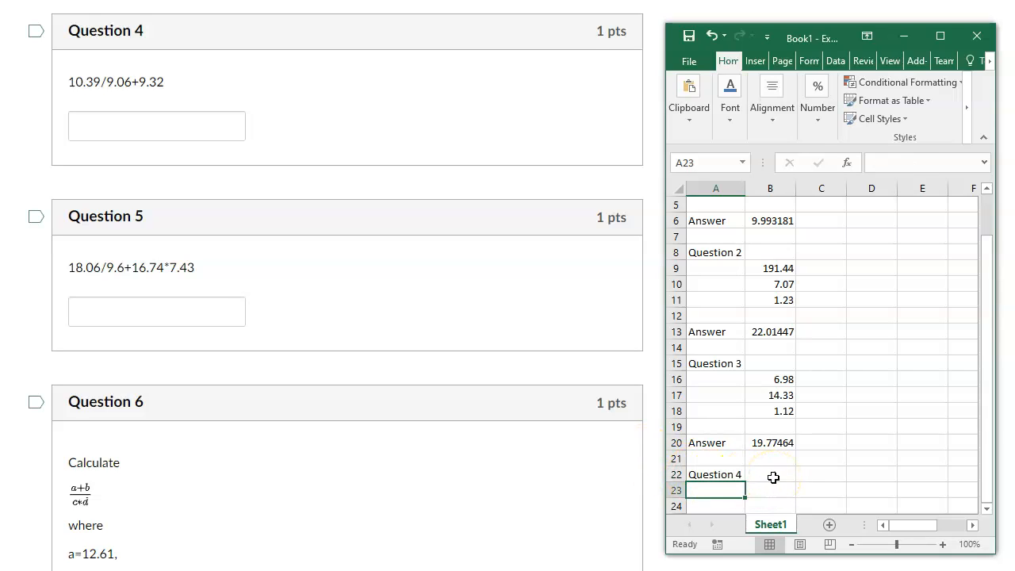
Enter the Question 4 values 10.39, 9.06 and 9.32 in cells B23 to B25.
key(Right)
text(10.39)
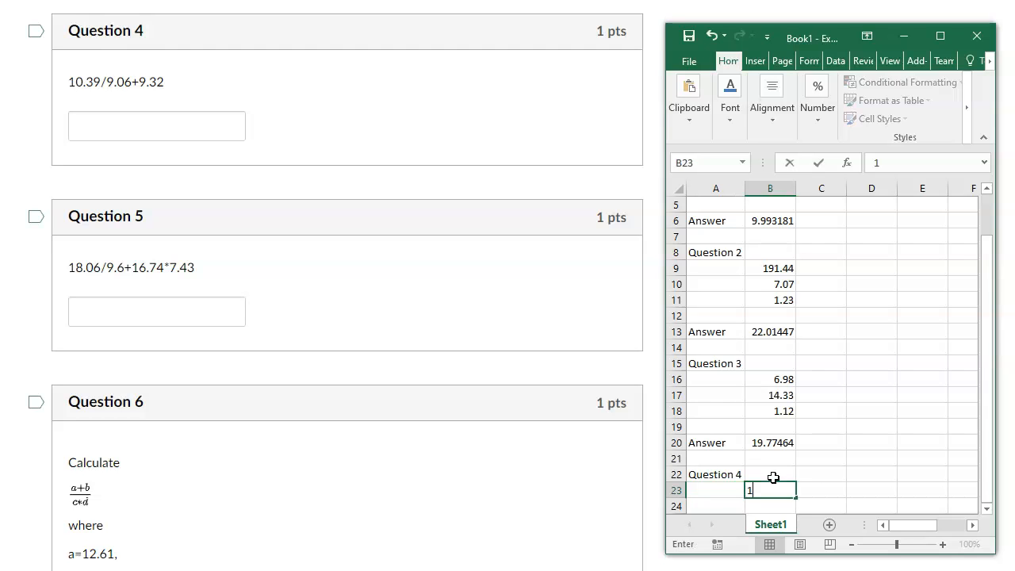
key(Return)
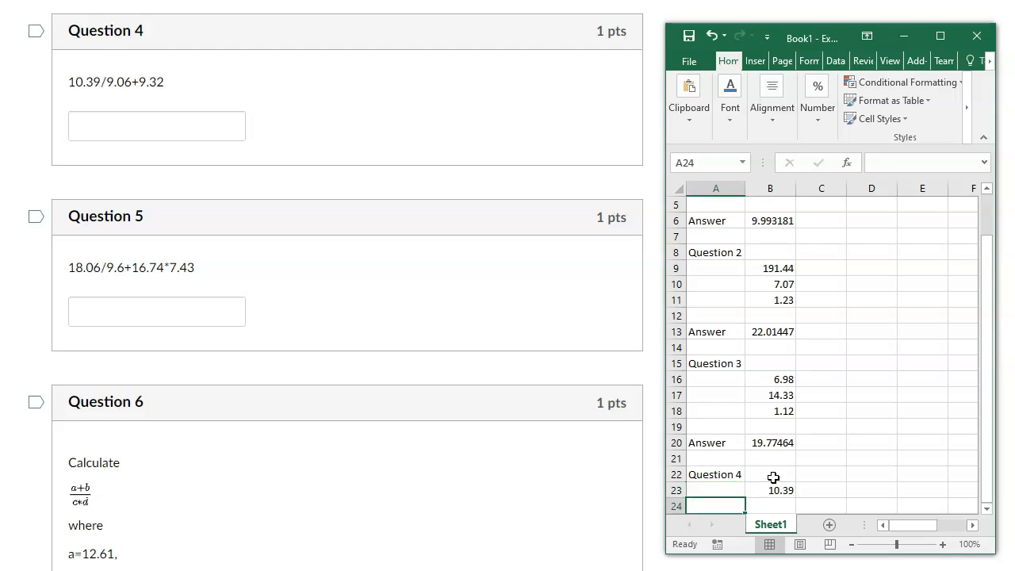
scroll(774, 477, down, 4)
click(771, 318)
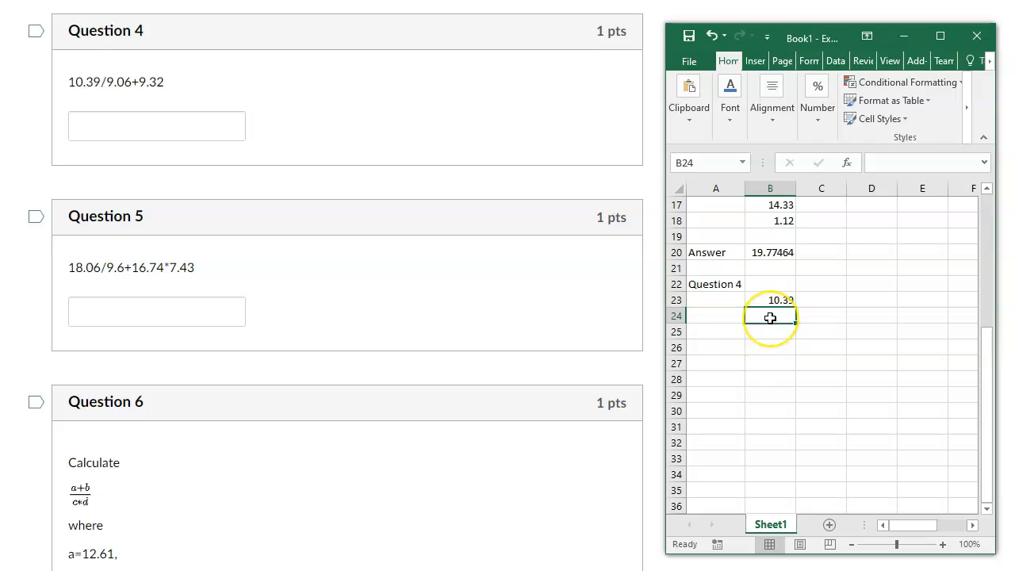
text(9.)
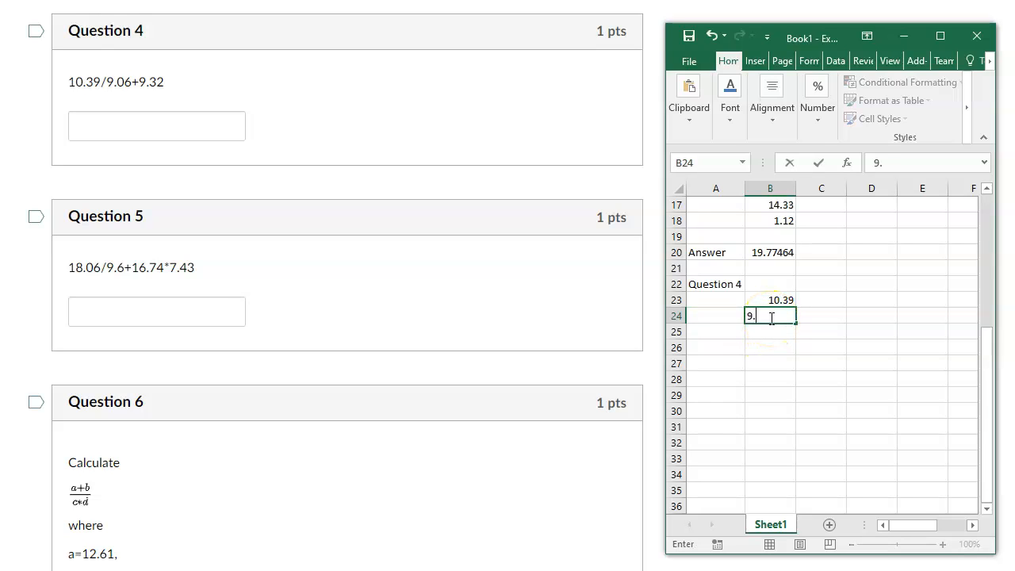
text(06)
key(Return)
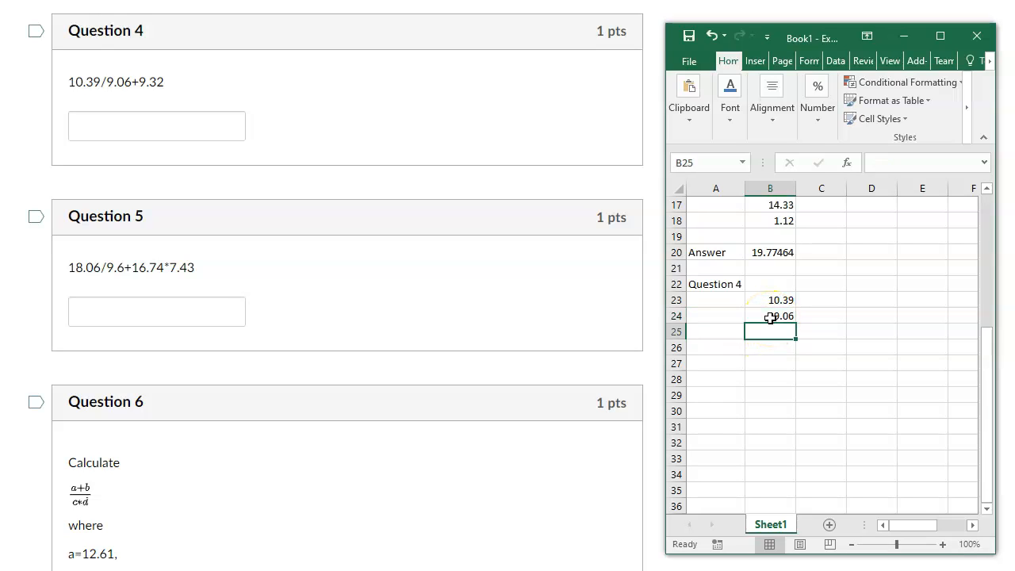
text(9.32)
key(Return)
key(Return)
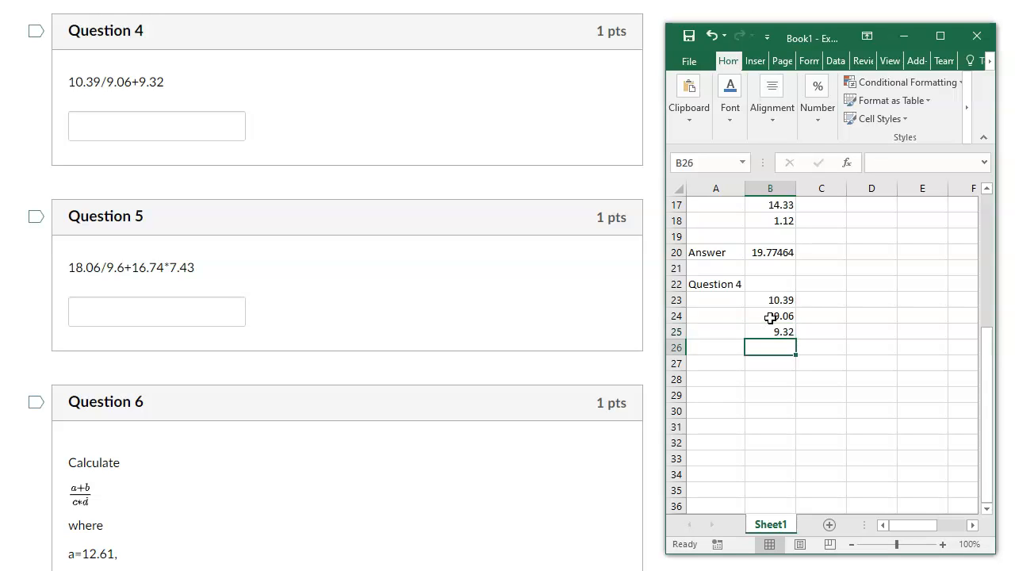
Label cell A27 as "Answer", leaving one blank row below the Question 4 values.
key(Left)
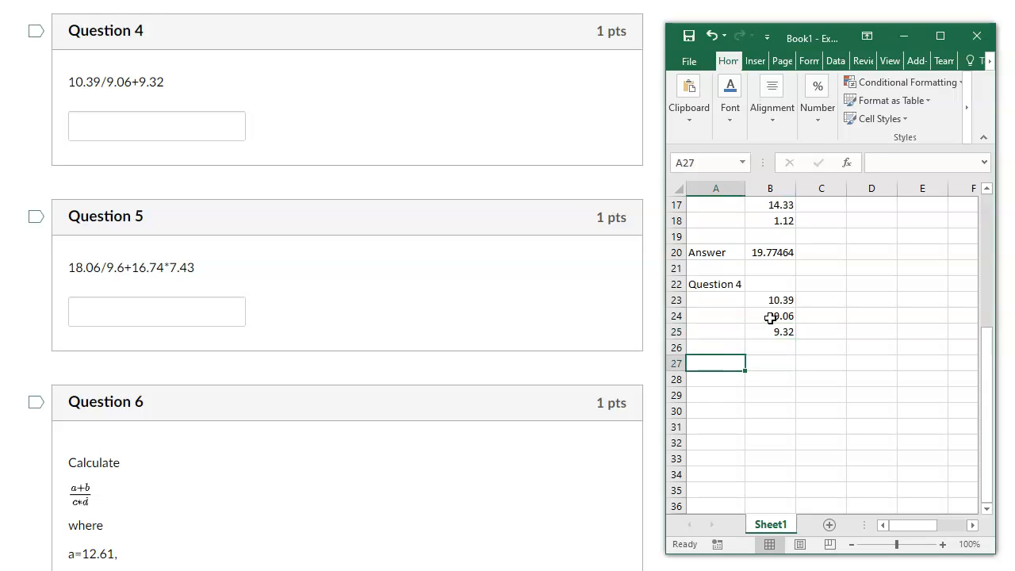
text(Answer)
key(Tab)
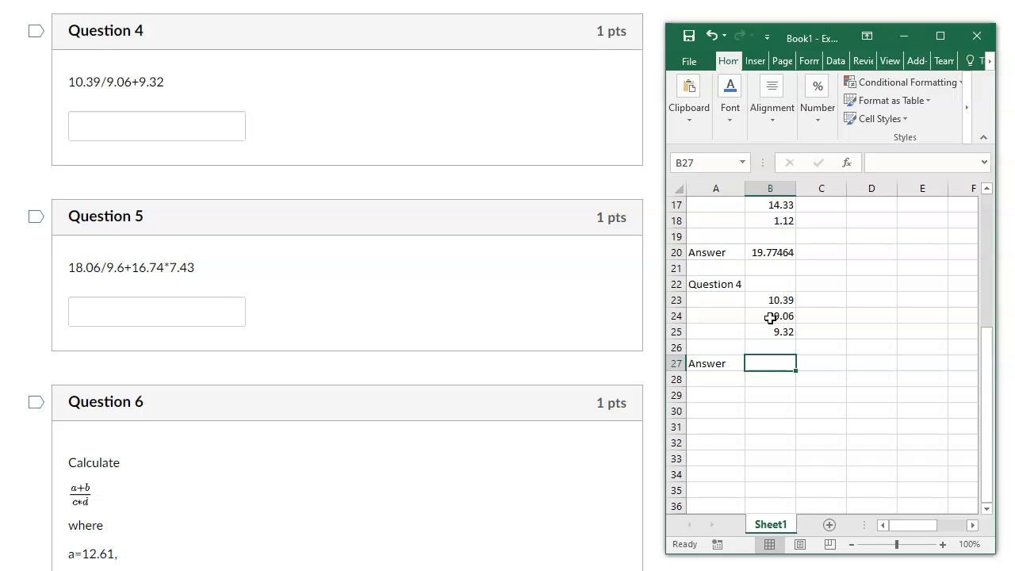
Calculate the Question 4 answer in cell B27 with the formula =B23/B24+B25.
text(=)
click(772, 305)
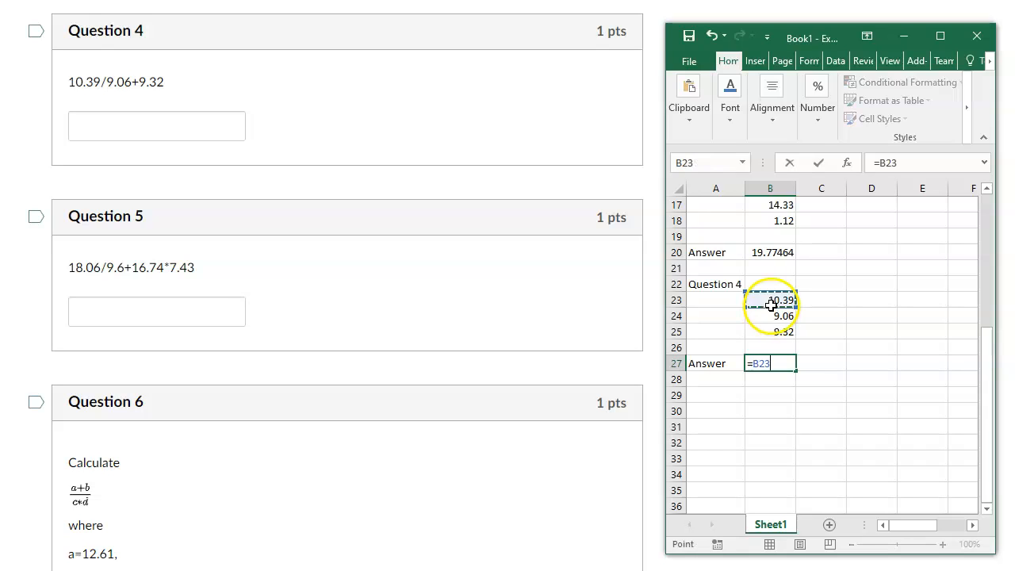
text(/)
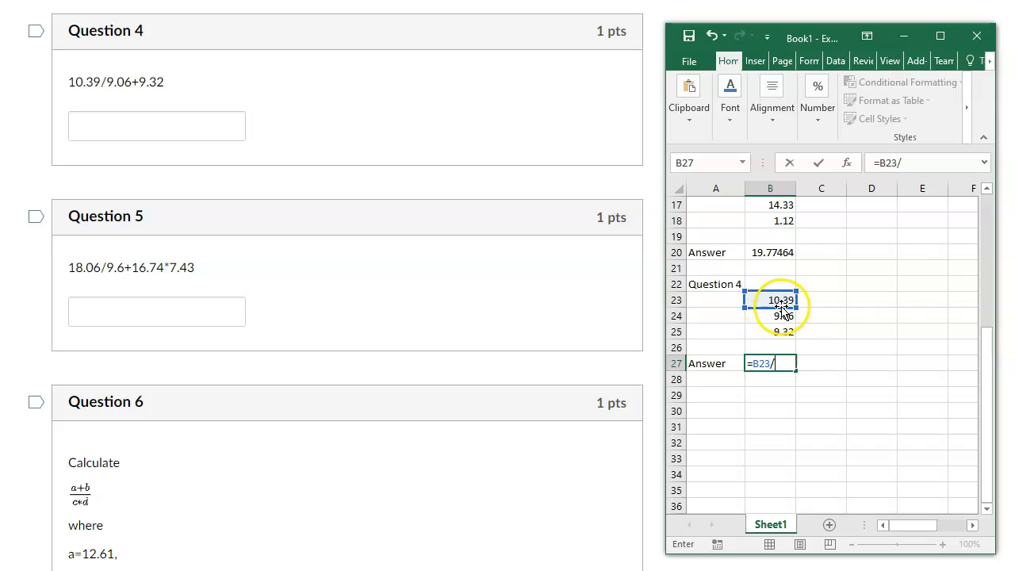
click(773, 315)
text(+)
click(765, 333)
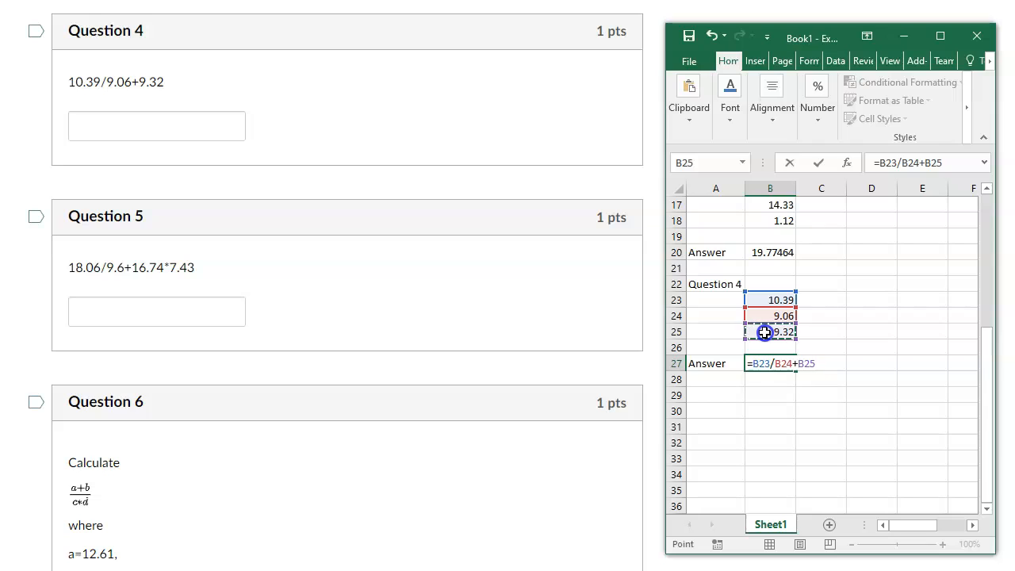
key(Return)
key(Return)
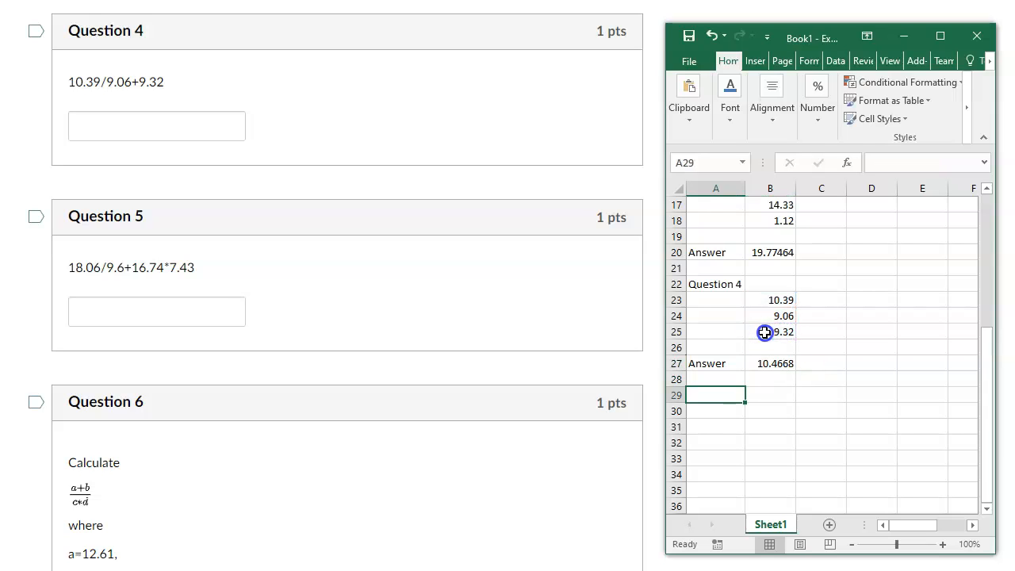
Enter the heading "Question 5" in cell A29, leaving one blank row below the Question 4 answer.
text(Question 5)
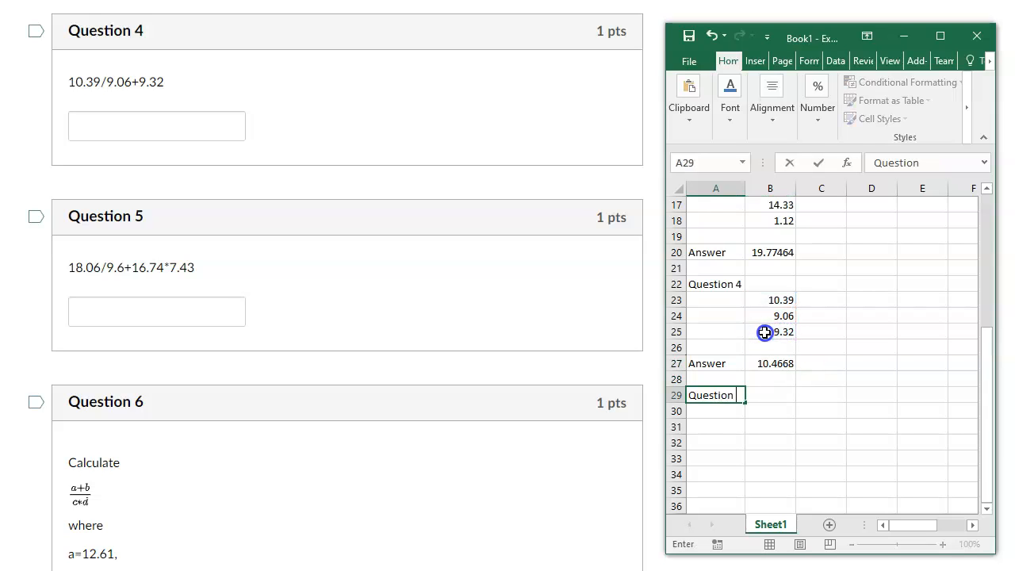
key(Return)
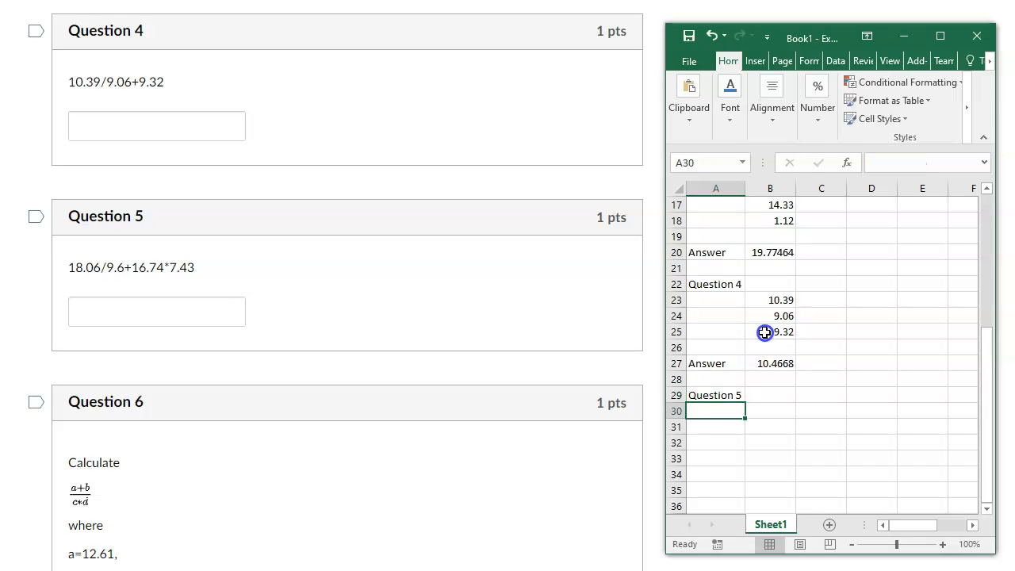
Enter the Question 5 values 18.06, 9.6, 16.74 and 7.43 in cells B30 to B33.
key(Tab)
text(18.06)
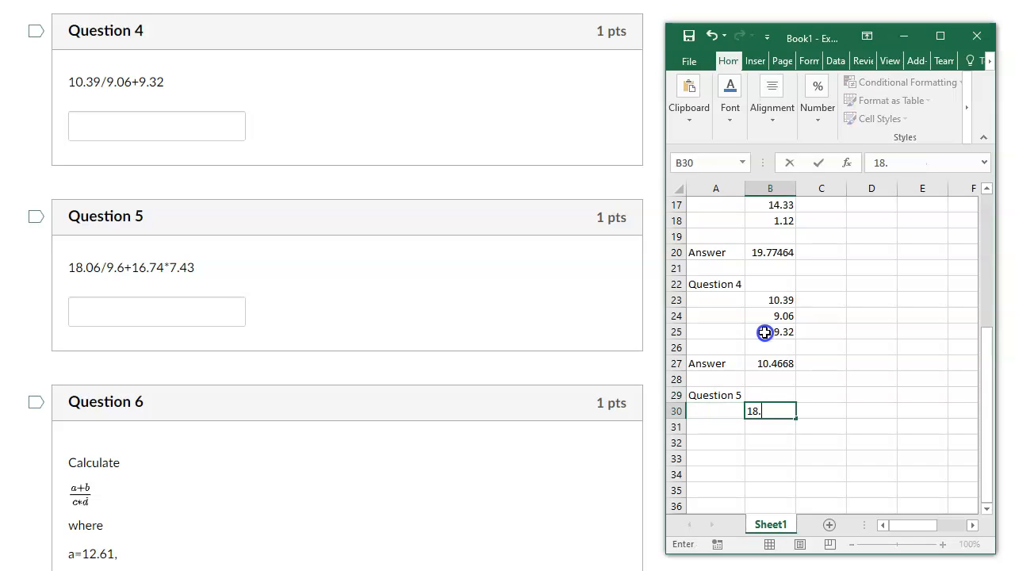
key(Return)
text(9.6)
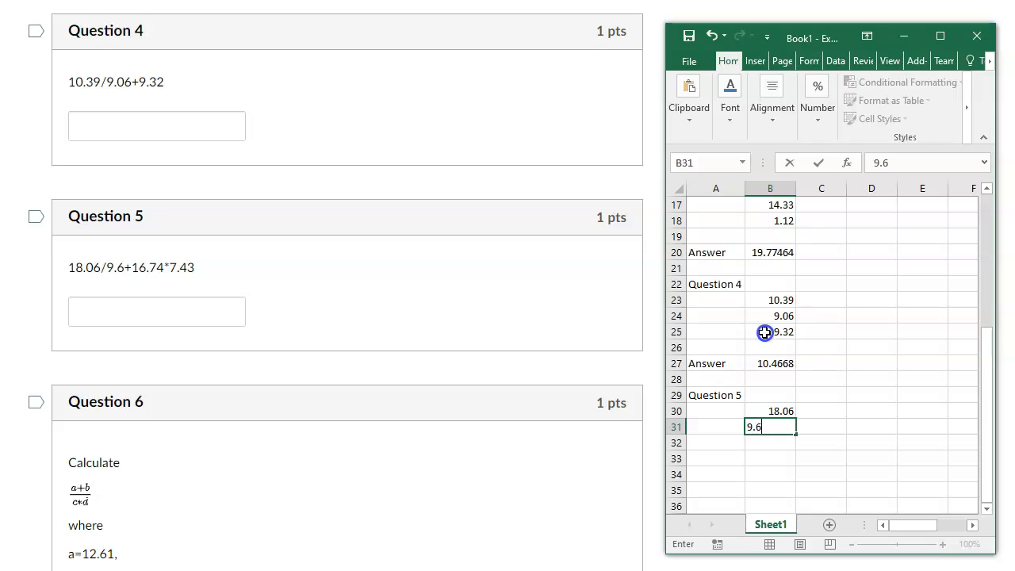
key(Return)
text(16.)
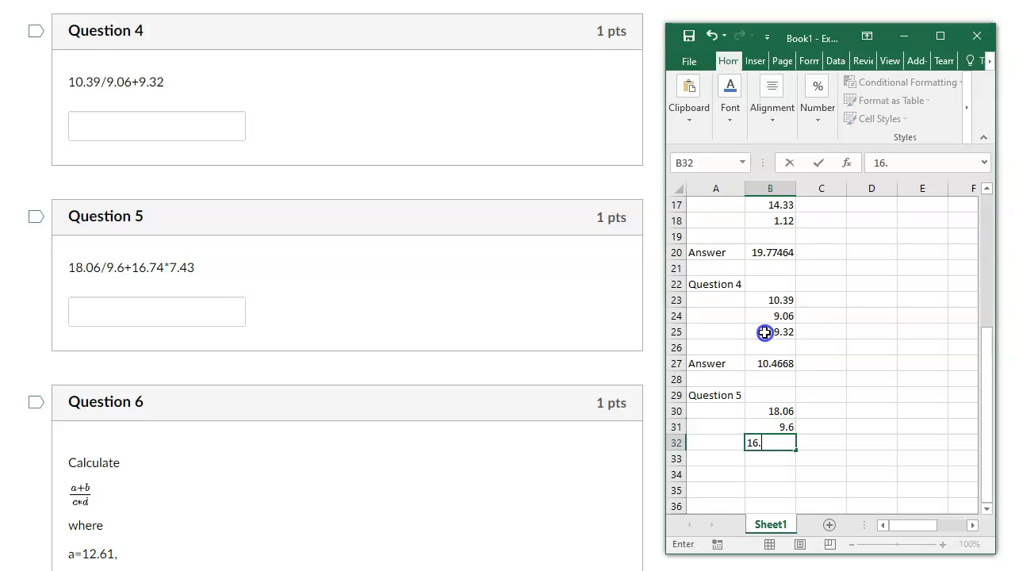
text(74)
key(Return)
text(7.43)
key(Return)
key(Return)
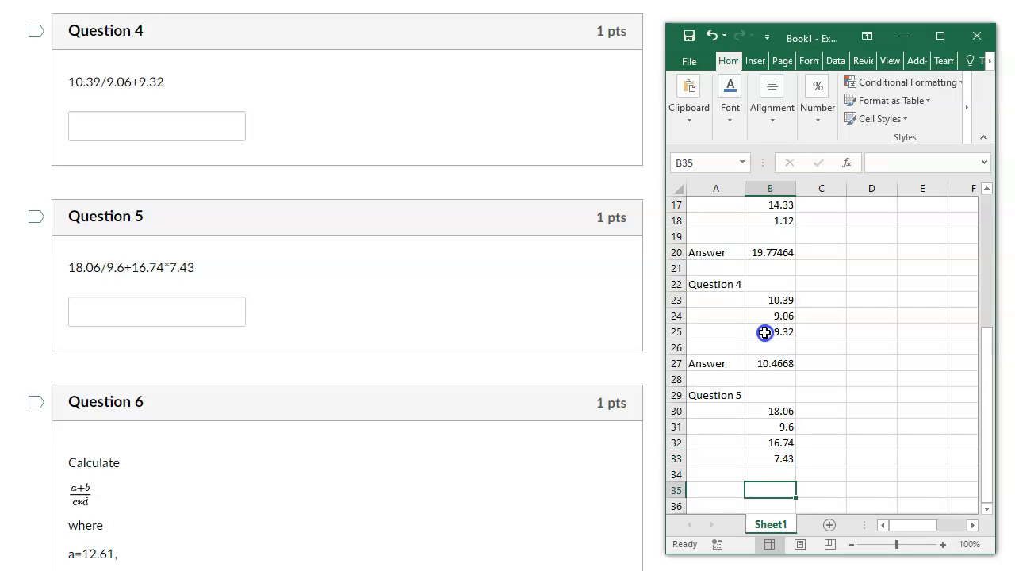
Label cell A35 as "Answer", leaving one blank row below the Question 5 values.
key(Left)
text(Answer)
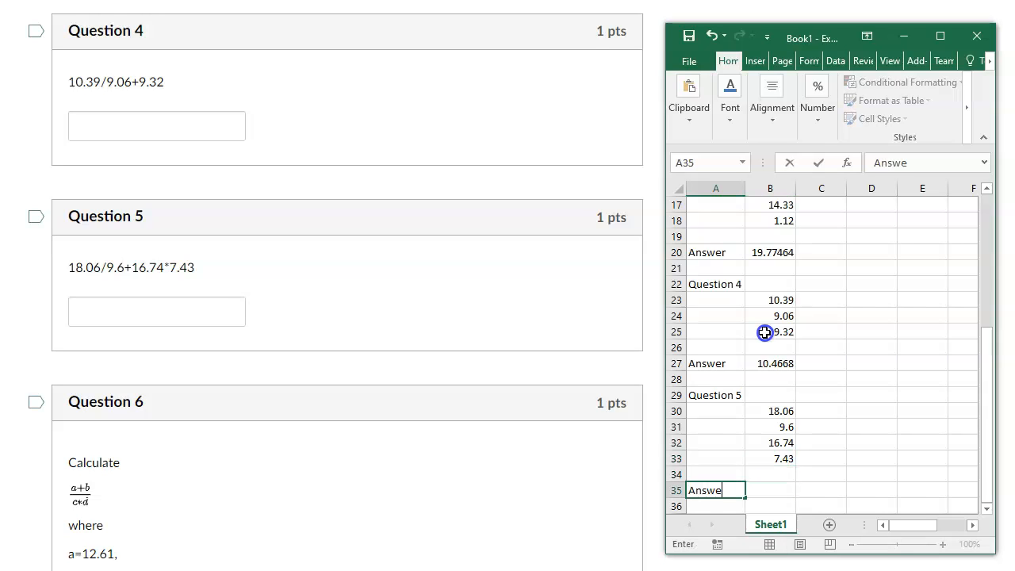
key(Tab)
Calculate the Question 5 answer in cell B35 with the formula =B30/B31+B32*B33.
text(=)
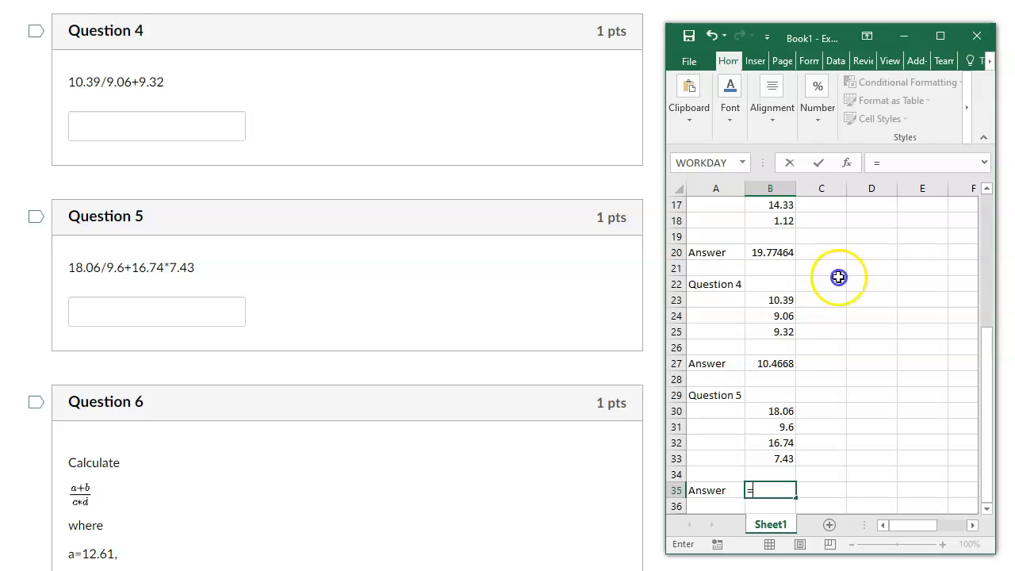
click(771, 410)
text(/)
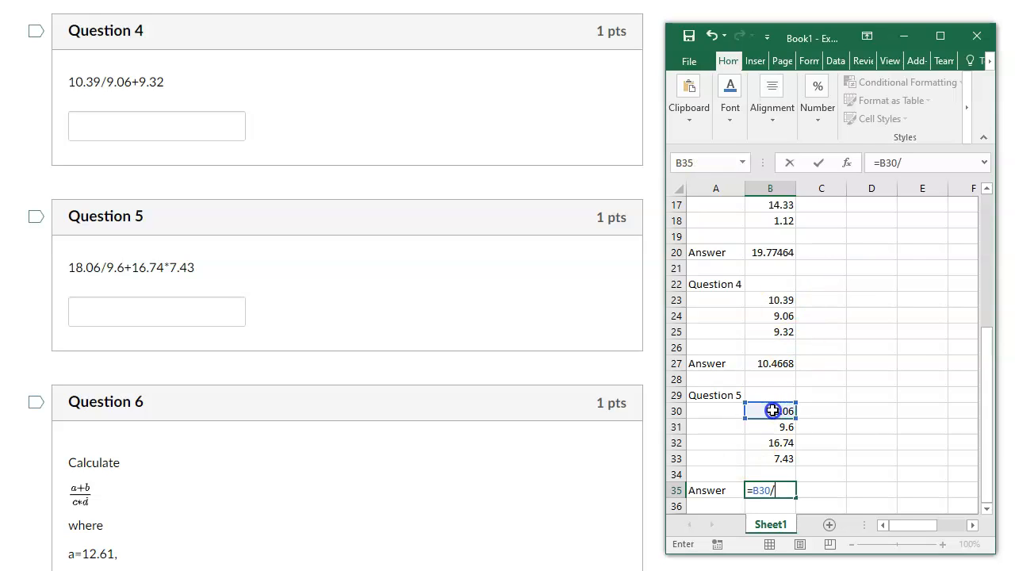
click(773, 428)
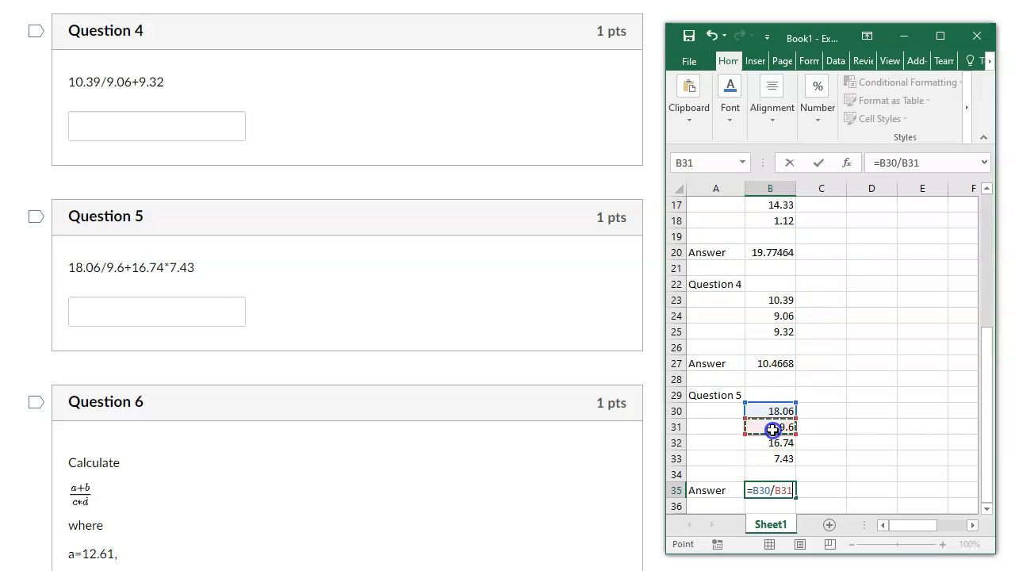
text(+)
click(760, 443)
text(+)
key(BackSpace)
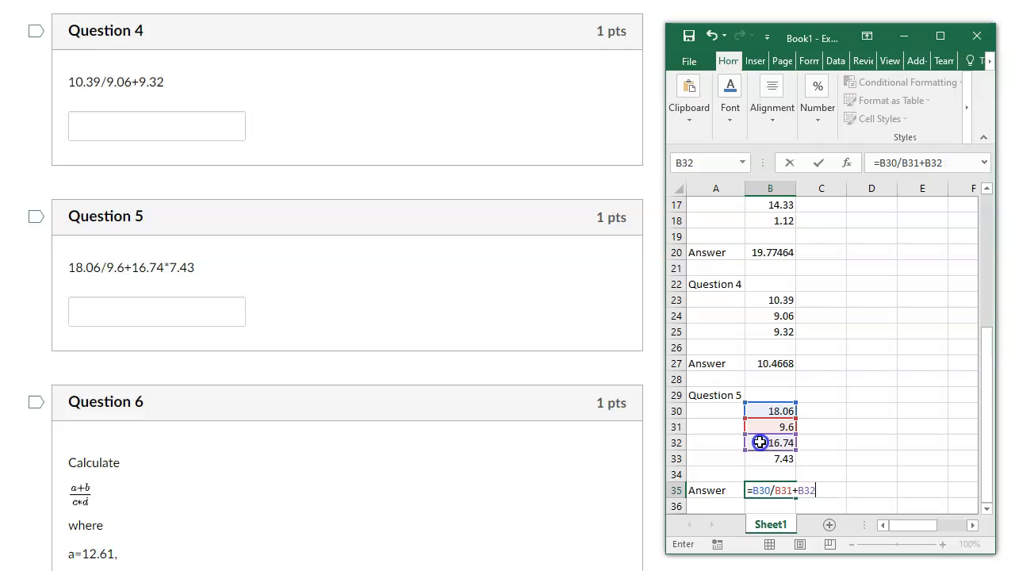
text(*)
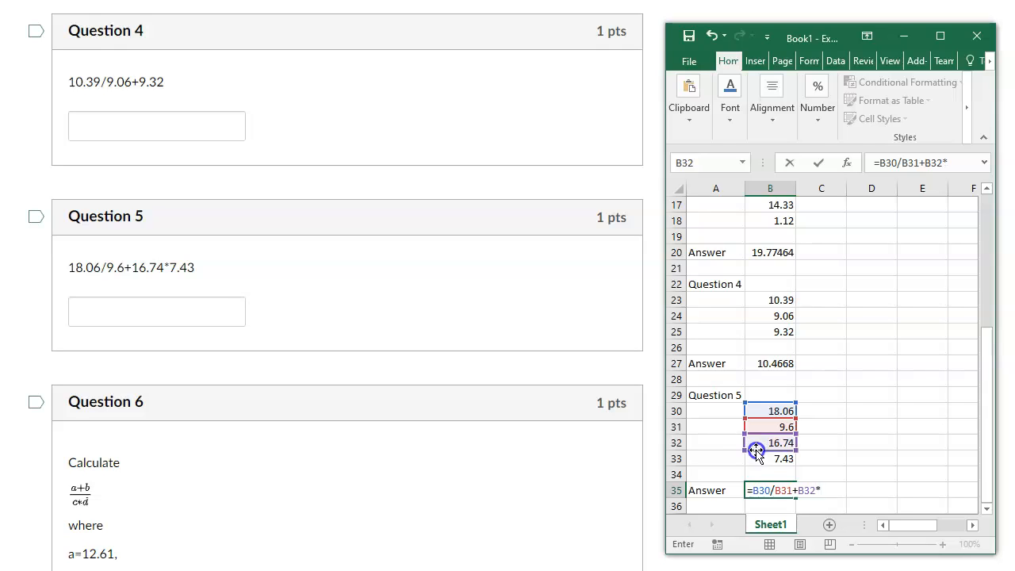
click(760, 459)
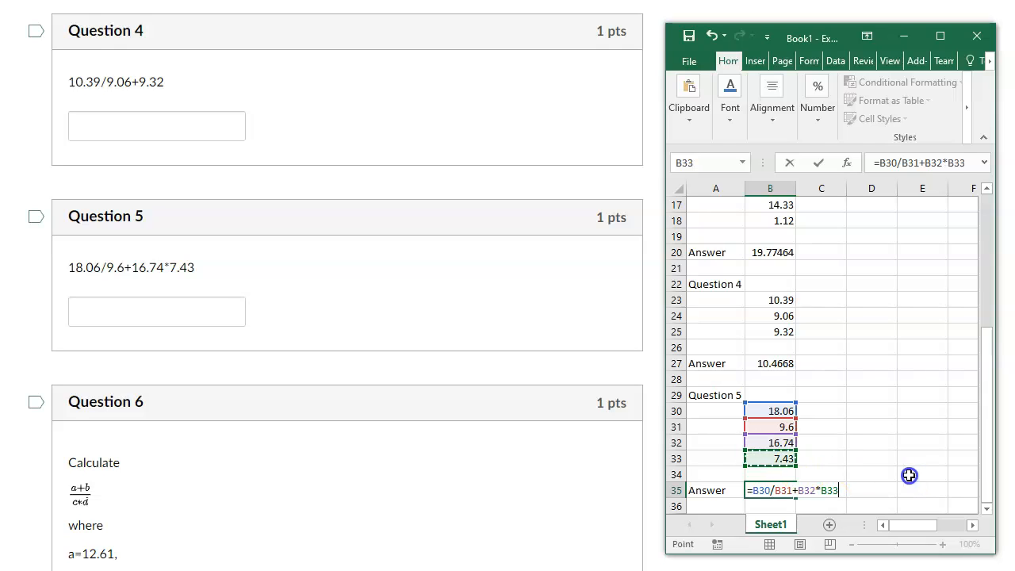
key(Return)
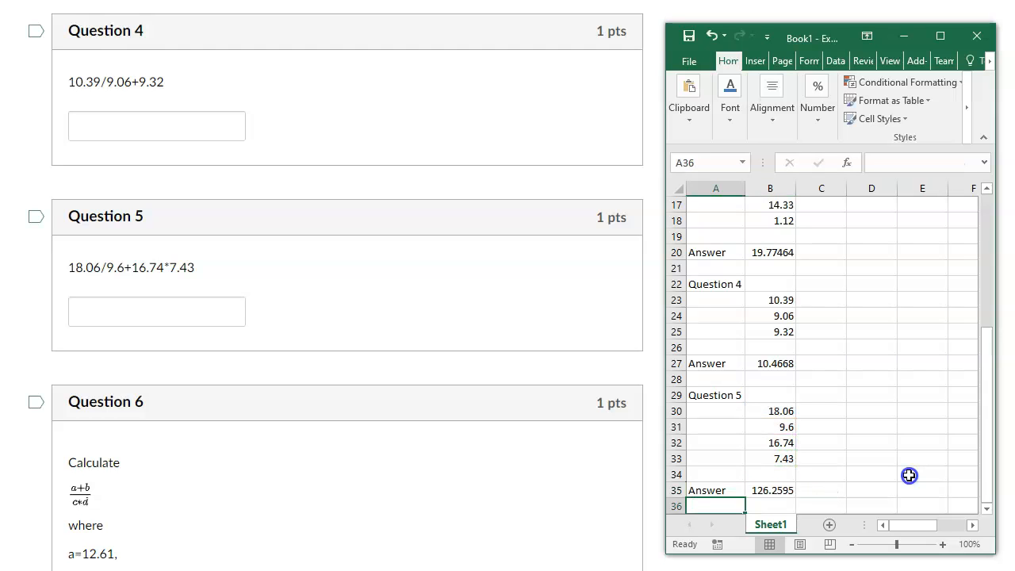
scroll(924, 403, down, 2)
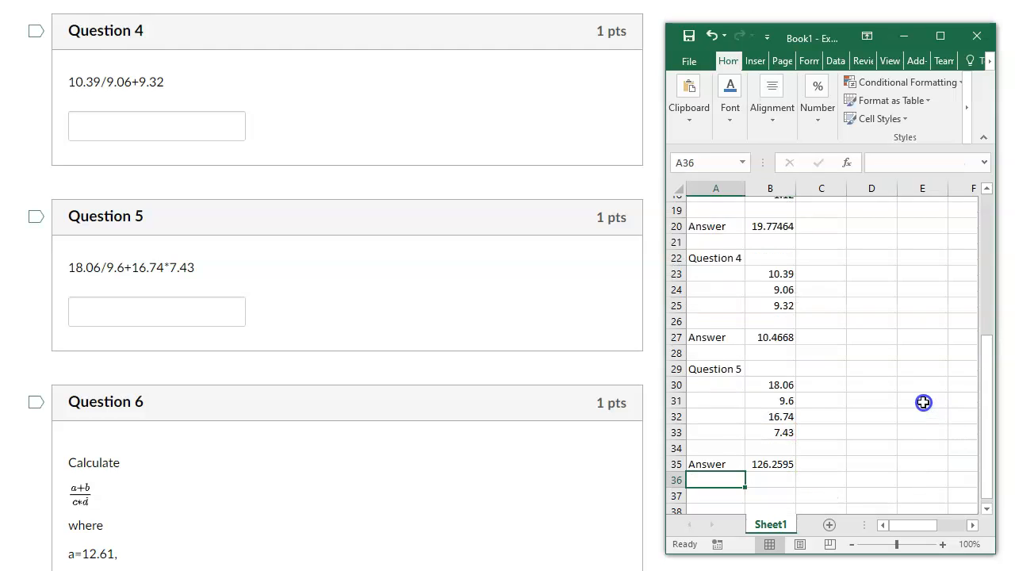
Enter the heading "Question 6" in cell A37, leaving one blank row below the Question 5 answer.
click(714, 427)
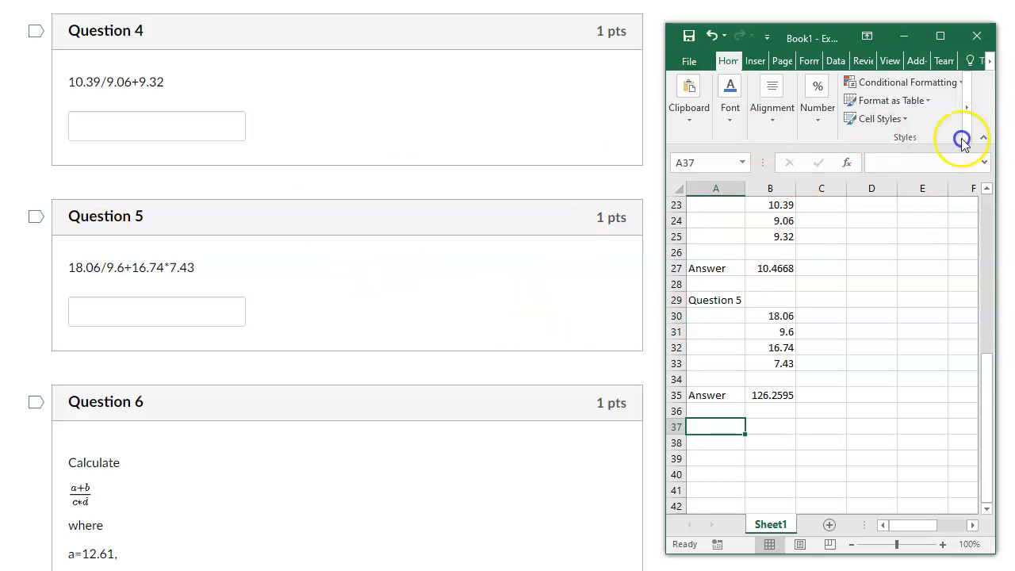
scroll(347, 285, down, 4)
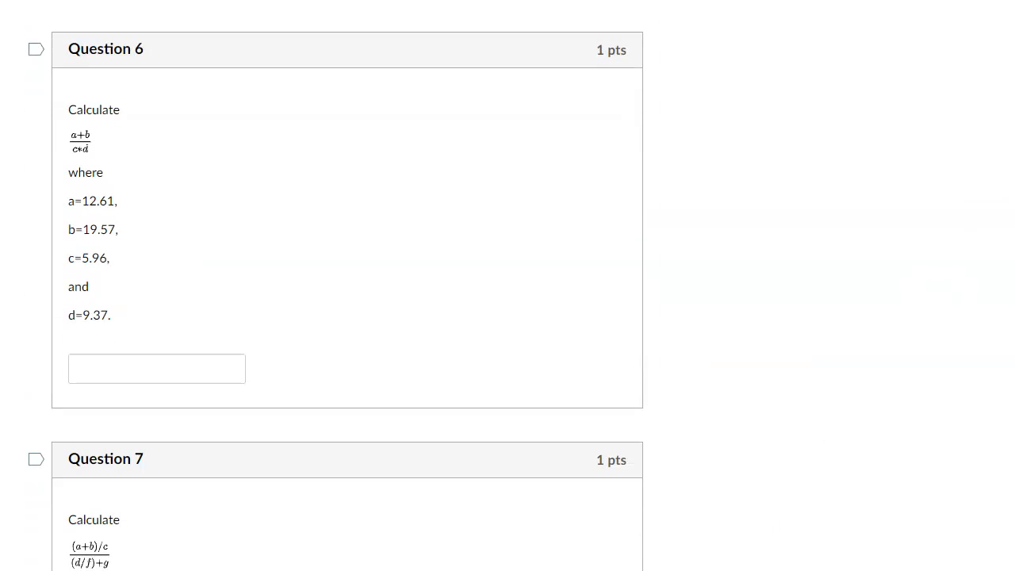
key(alt+Tab)
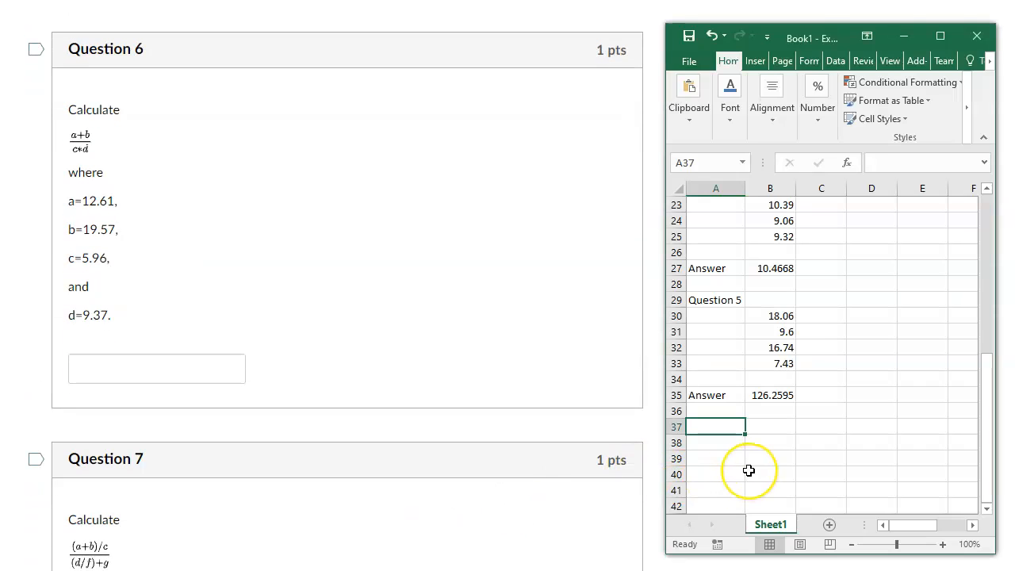
text(Question 6)
key(Return)
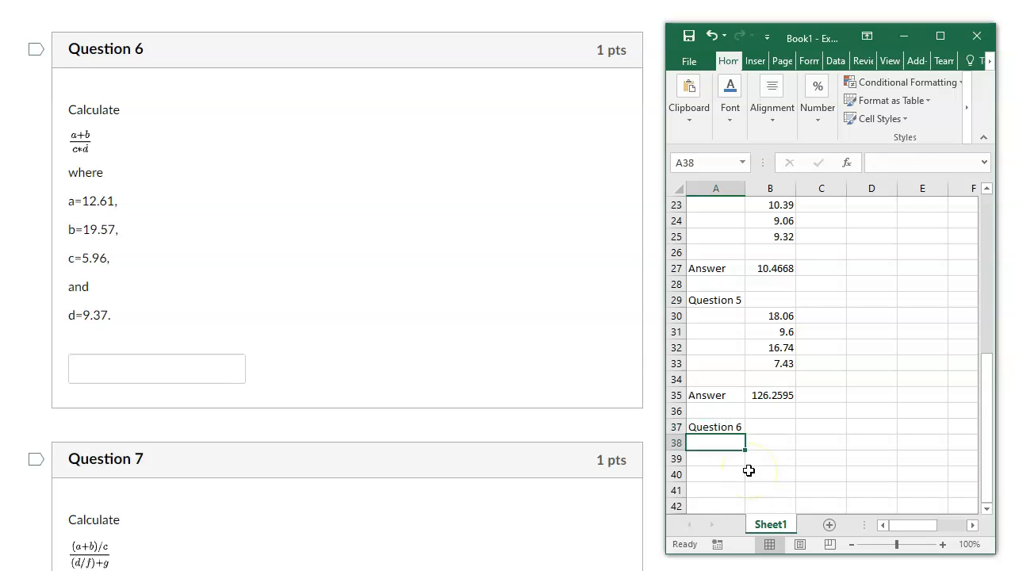
Label cells A38 to A41 with the Question 6 variable names a, b, c and d.
text(a)
key(Return)
text(b)
key(Return)
text(c)
key(Return)
text(d)
key(Return)
key(Return)
Label cells A43 and A44 as "numerator" and "denominator", and auto-fit column A to its text.
text(An)
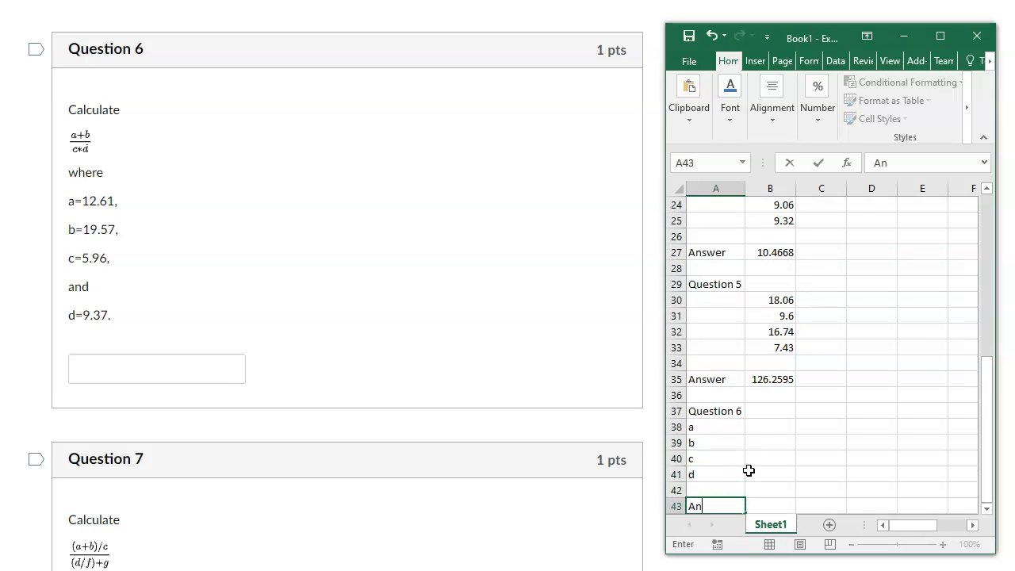
text(swer)
key(BackSpace)
key(BackSpace)
key(BackSpace)
key(BackSpace)
key(BackSpace)
key(BackSpace)
text(numerator)
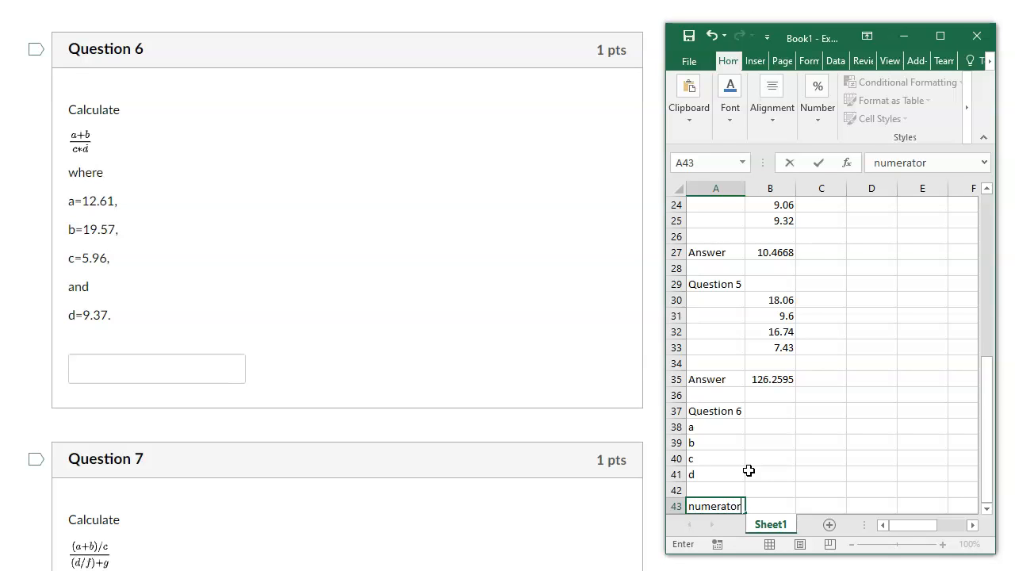
key(Return)
text(denominator)
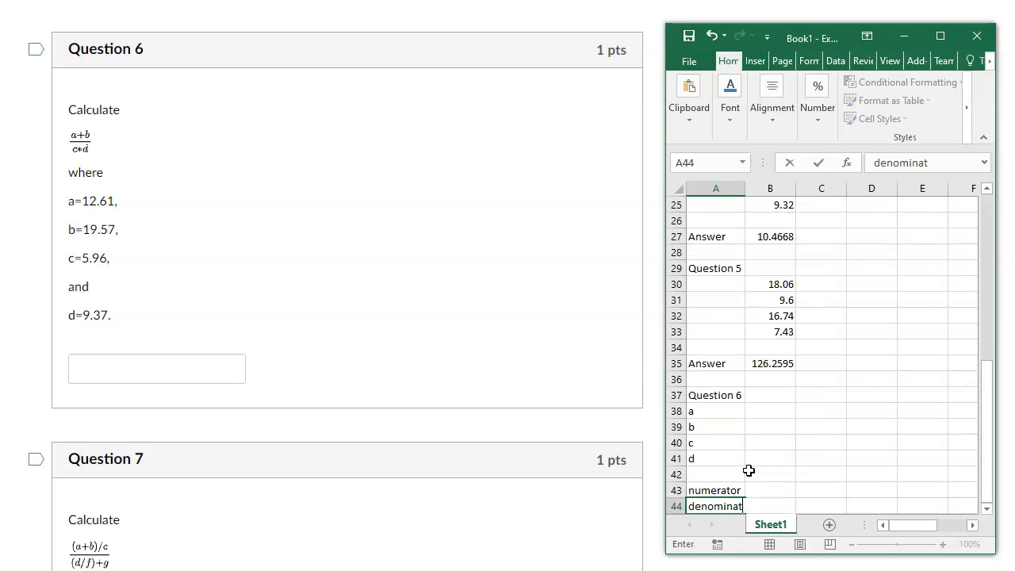
key(Return)
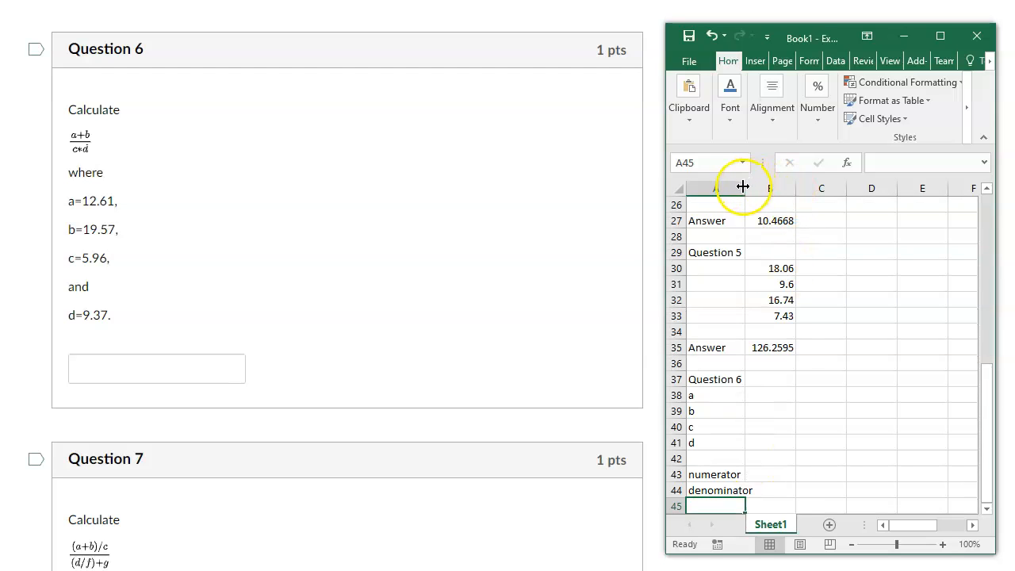
double_click(745, 188)
Enter the Question 6 values 12.61, 19.57, 5.96 and 9.37 in cells B38 to B41.
click(770, 397)
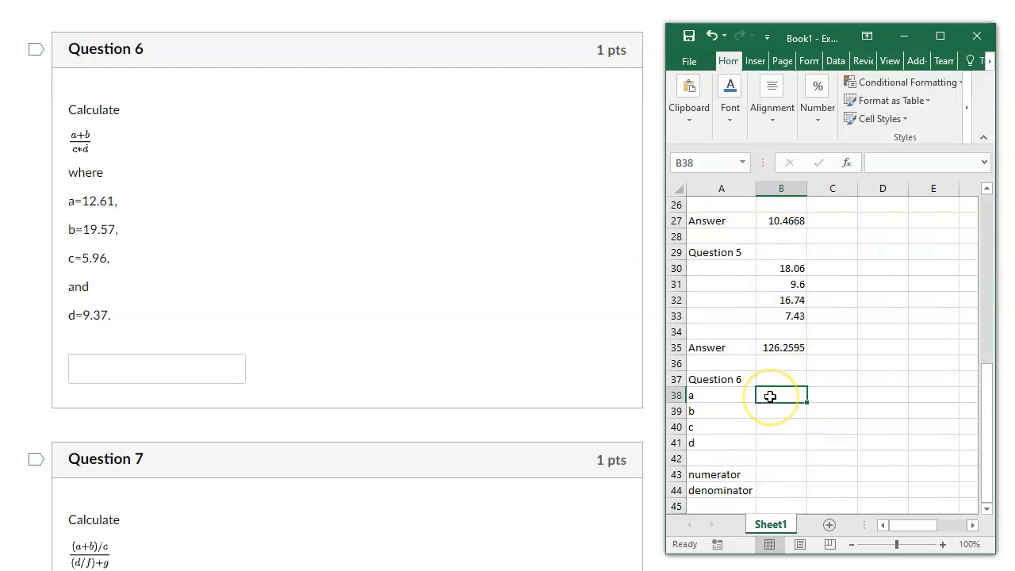
text(12.61)
key(Return)
text(19.57)
key(Return)
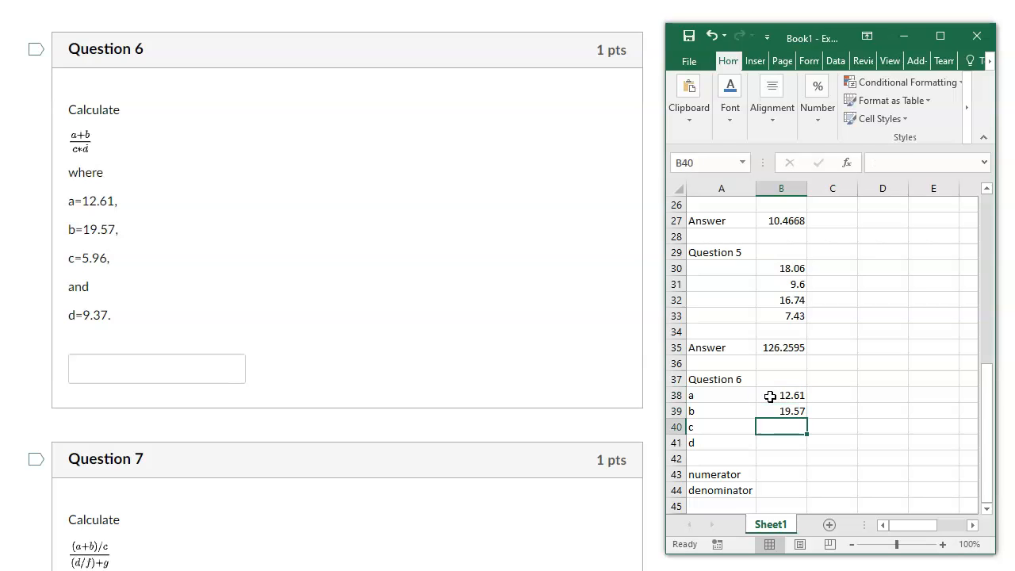
text(5.96)
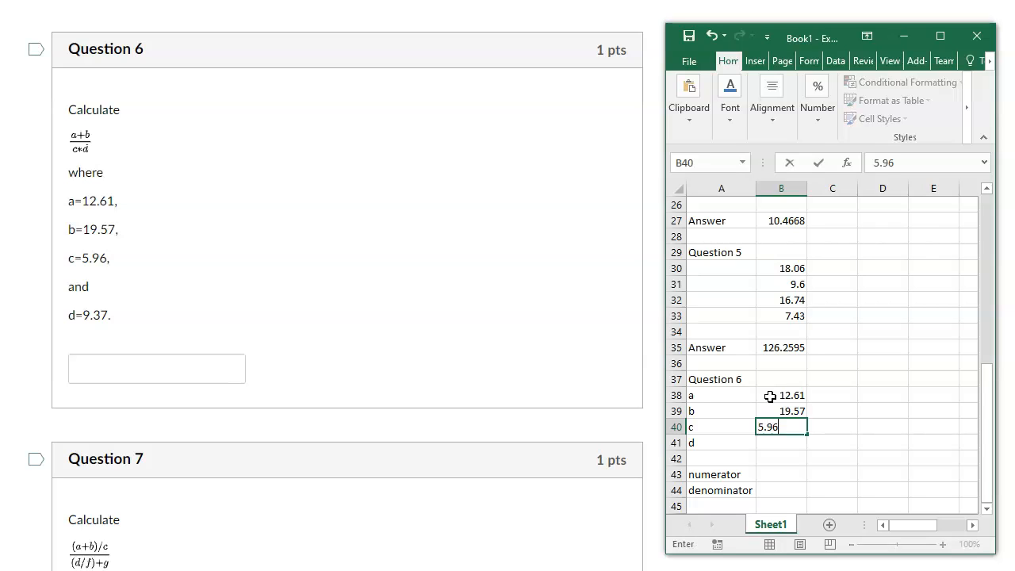
key(Return)
text(9.37)
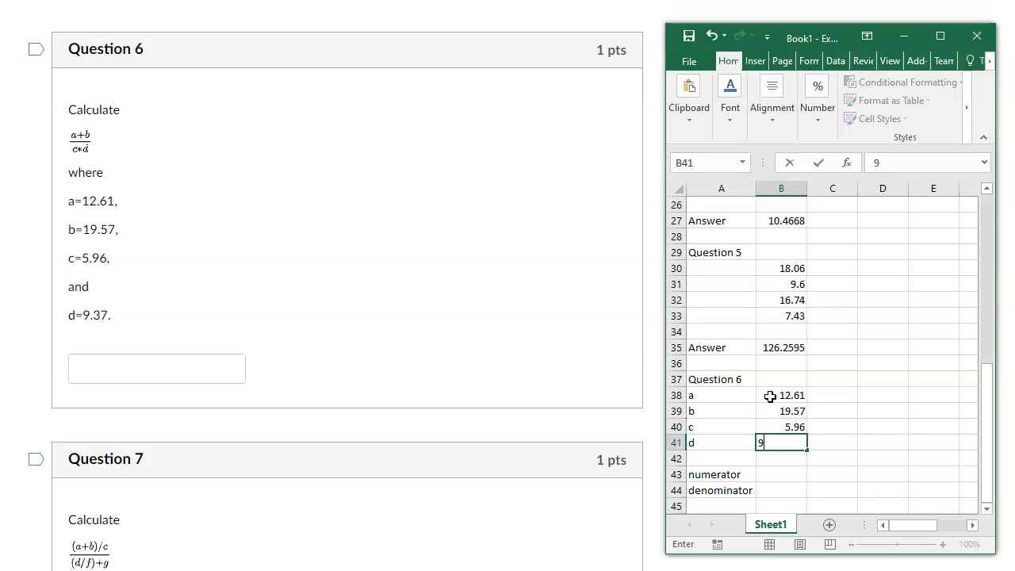
key(Return)
key(Return)
Calculate the Question 6 numerator in cell B43 with the formula =B38+B39.
text(=)
key(BackSpace)
text(=)
click(770, 396)
text(+)
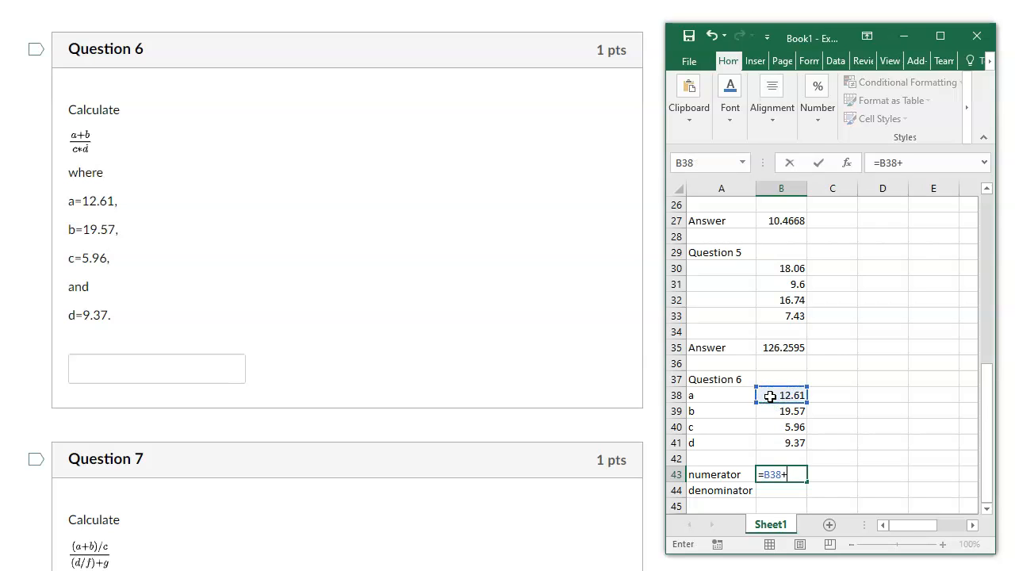
click(763, 412)
key(Return)
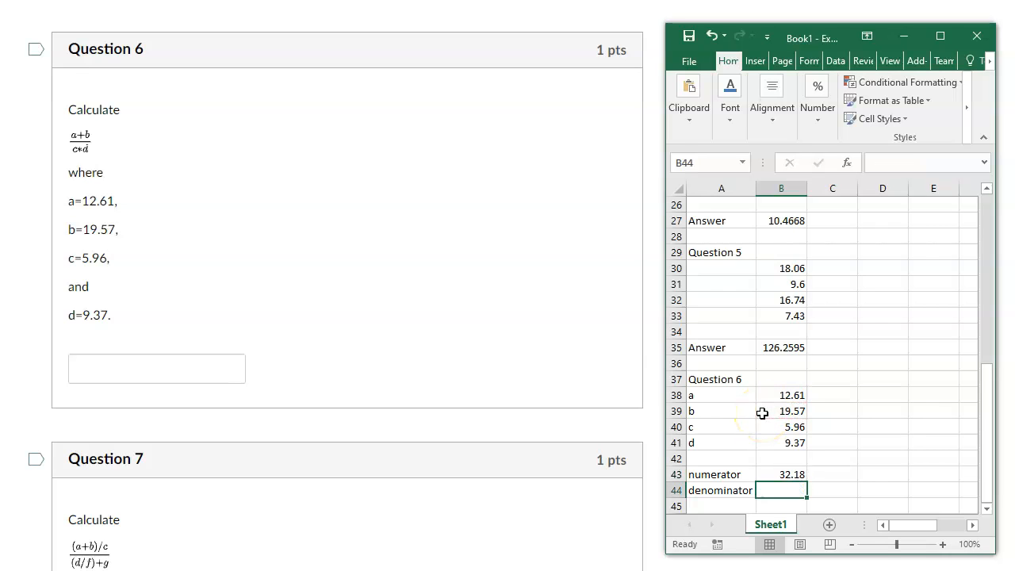
Calculate the Question 6 denominator in cell B44 with the formula =B40*B41.
text(=)
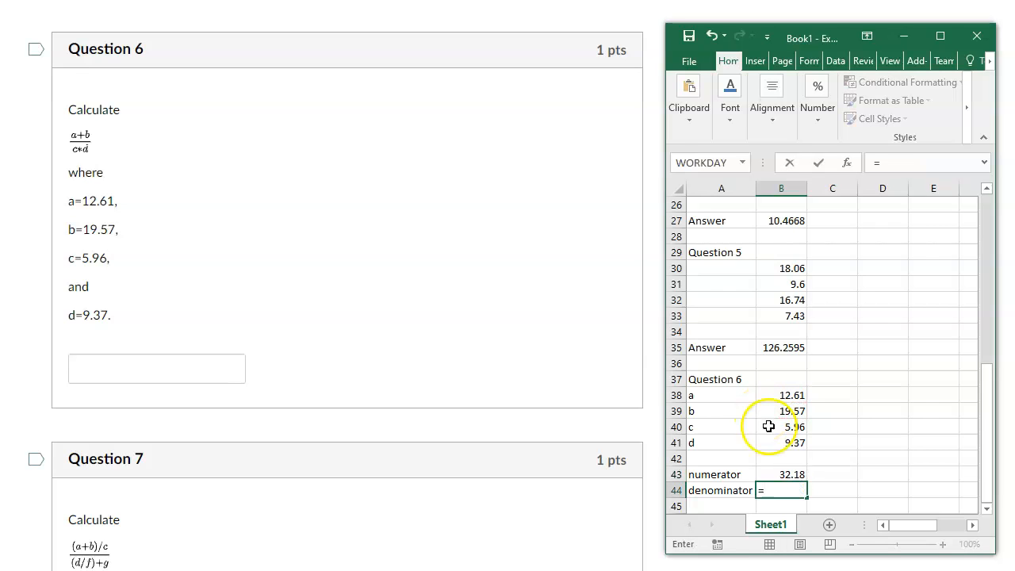
click(768, 427)
text(*)
click(766, 445)
key(Return)
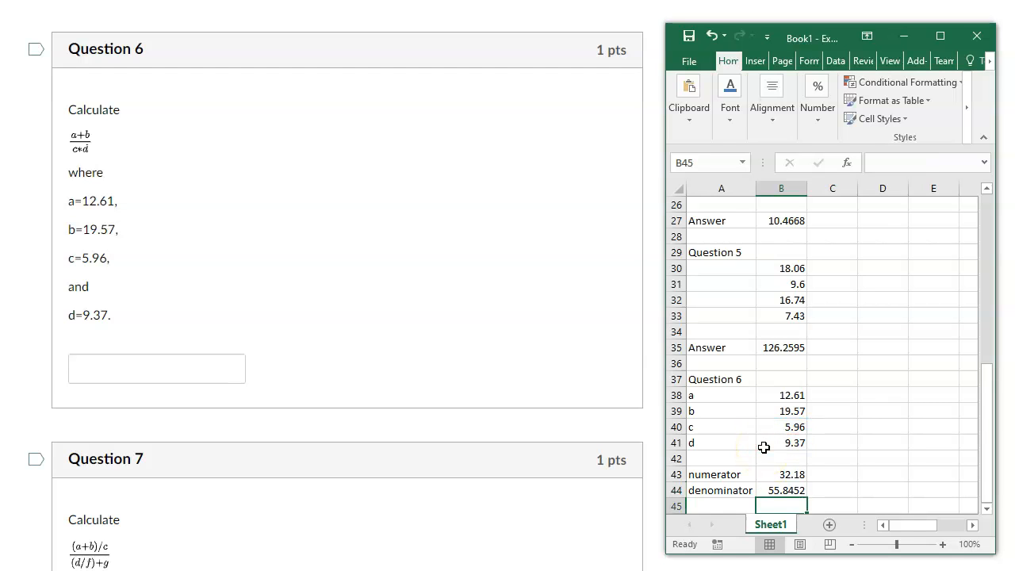
Label cell A46 as "Answer", leaving one blank row below the denominator.
key(Down)
key(Left)
text(An)
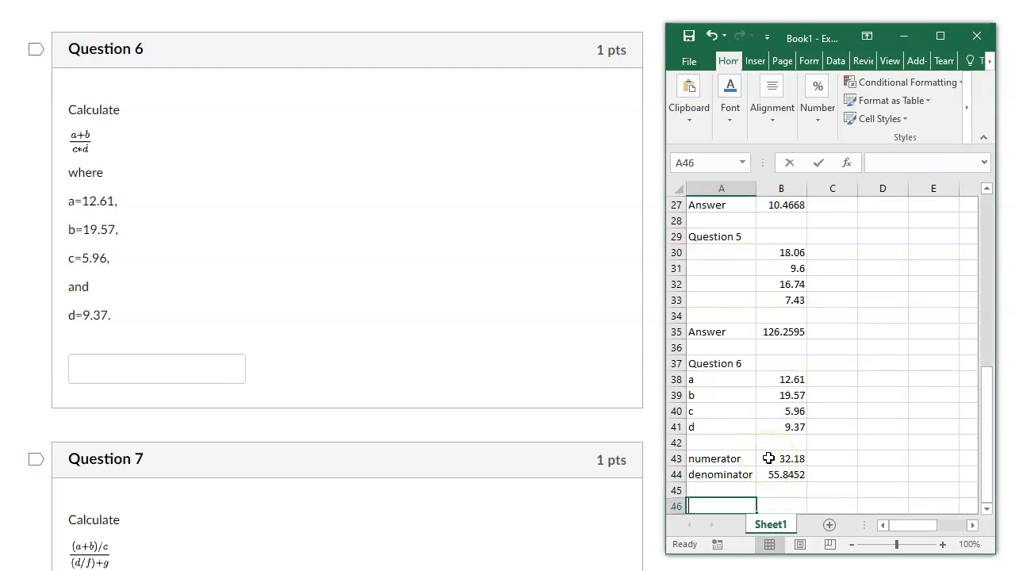
text(x)
key(BackSpace)
text(swer)
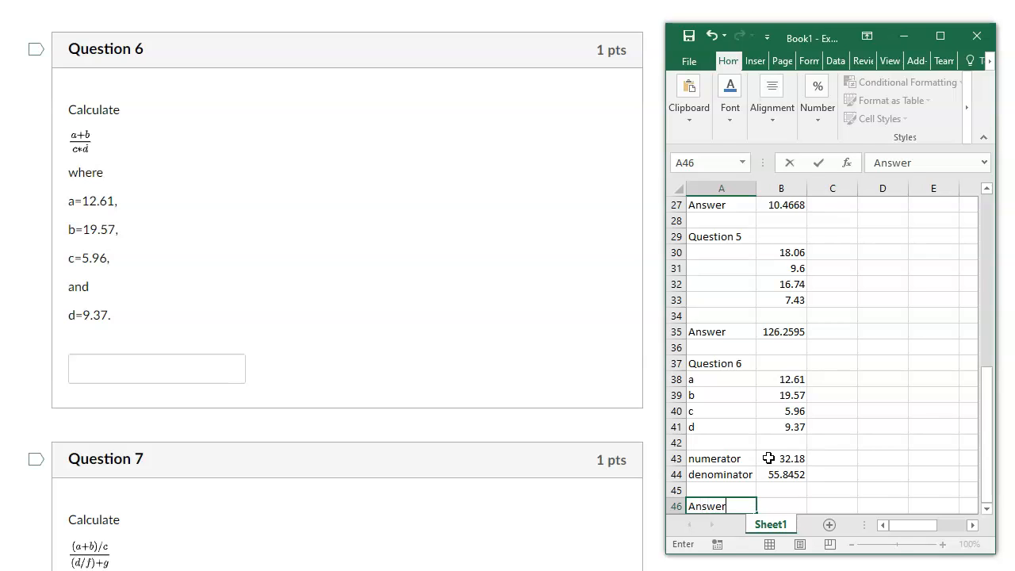
key(Tab)
Calculate the Question 6 answer in cell B46 with the formula =B43/B44.
text(=)
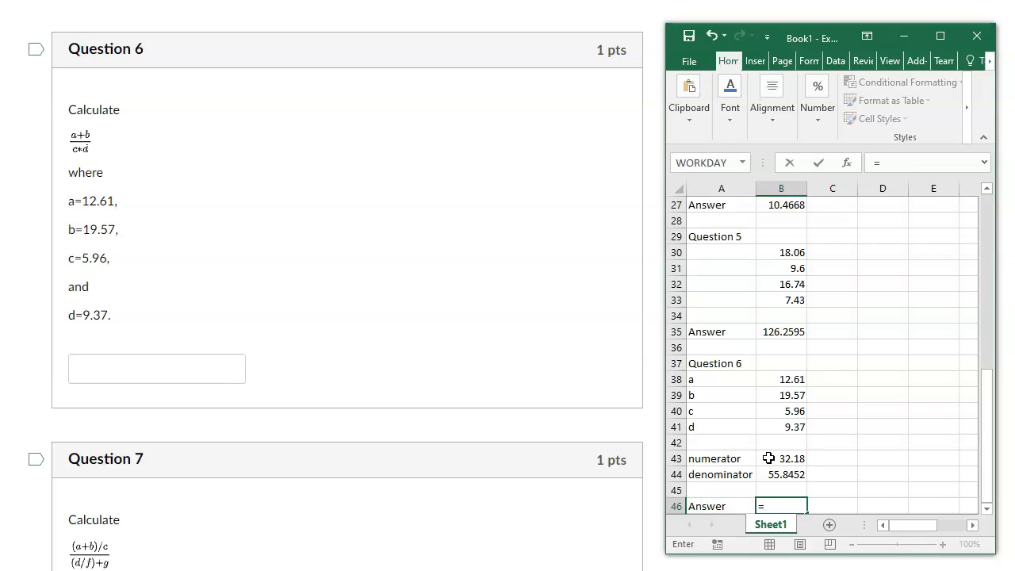
click(769, 458)
text(/)
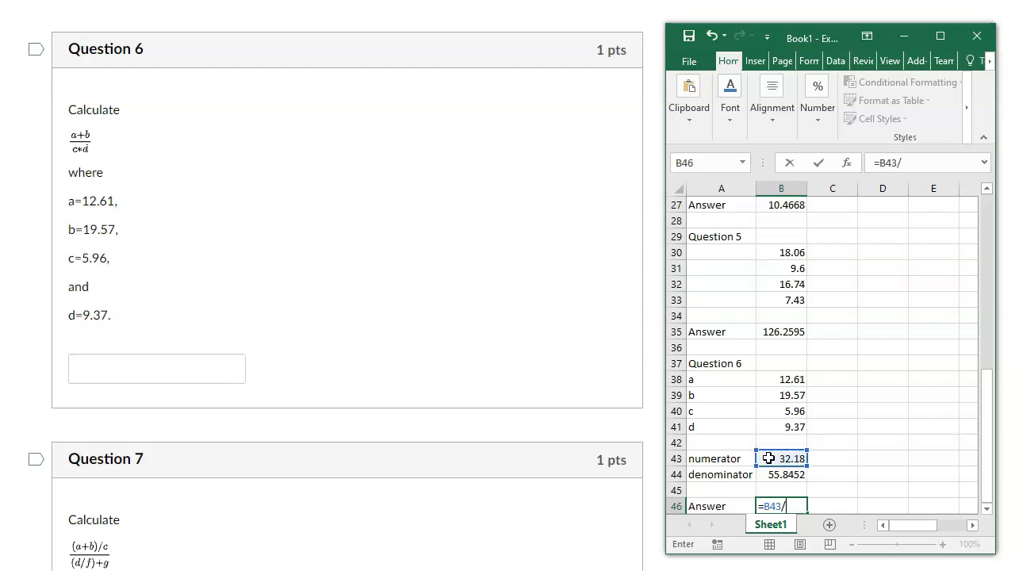
click(768, 473)
key(Return)
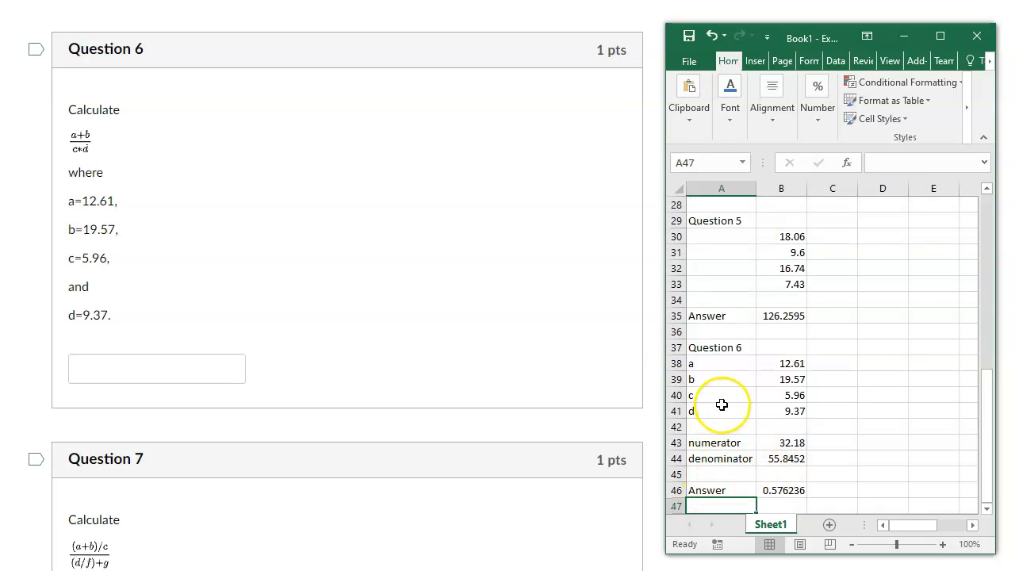
Enter the heading "Question 7" in cell A48, leaving one blank row below the Question 6 answer.
scroll(722, 405, down, 2)
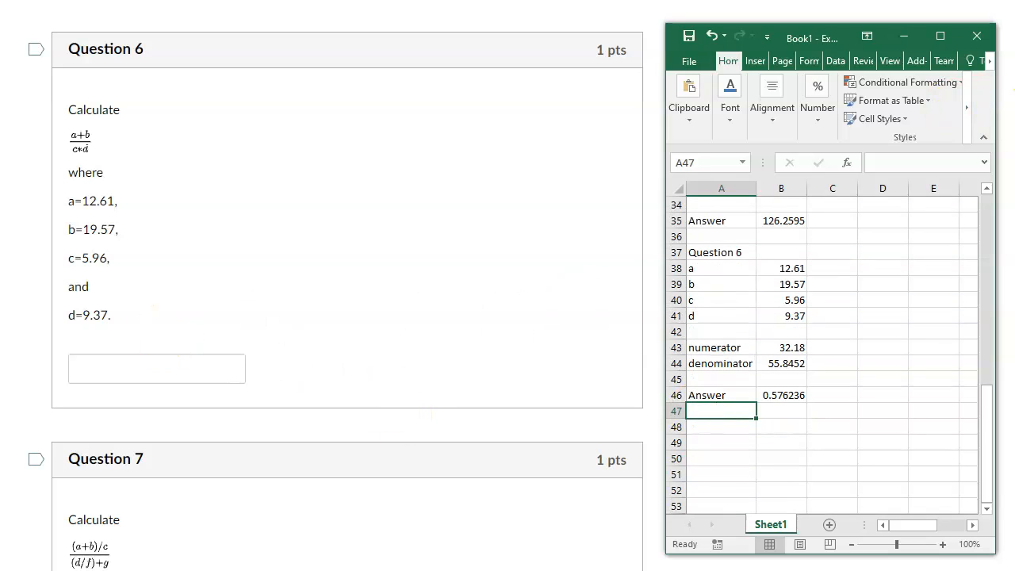
drag(1014, 92, 1014, 115)
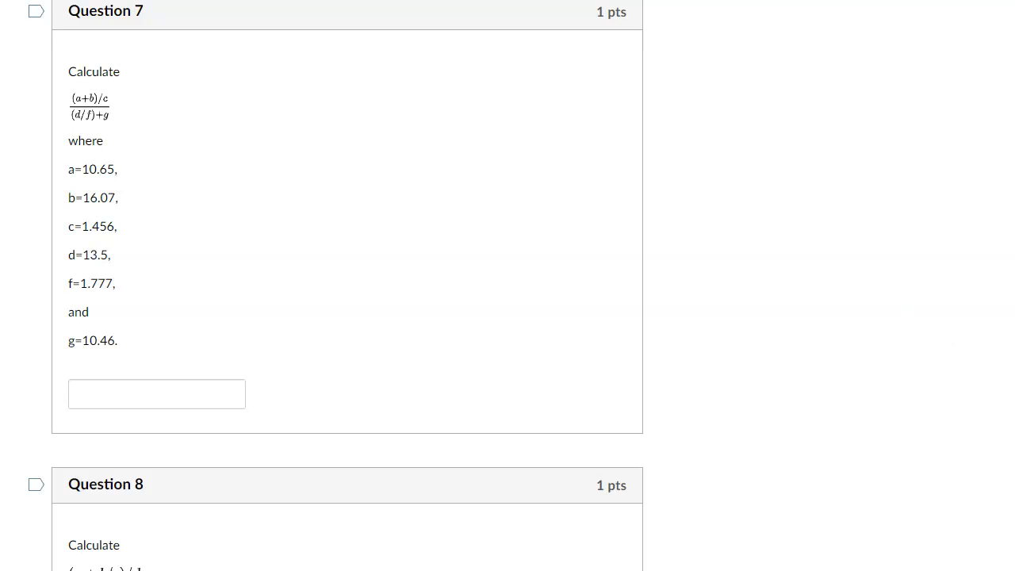
key(alt+Tab)
click(715, 428)
text(Question 7)
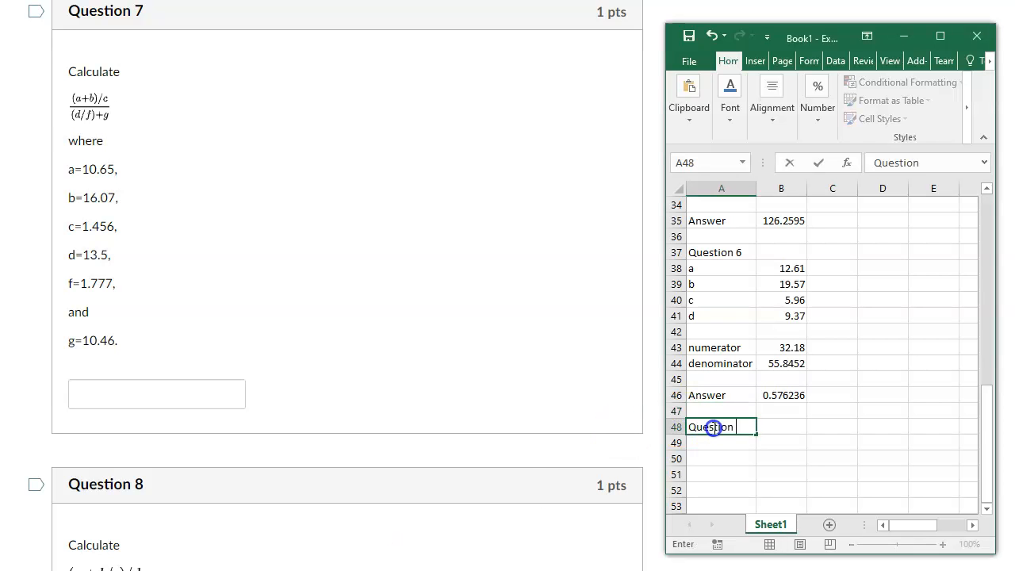
key(Return)
Label cells A49 to A54 with the Question 7 variable names a, b, c, d, f and g.
text(a)
key(Return)
text(b)
key(Return)
text(c)
key(Return)
text(d)
key(Return)
text(f)
key(Return)
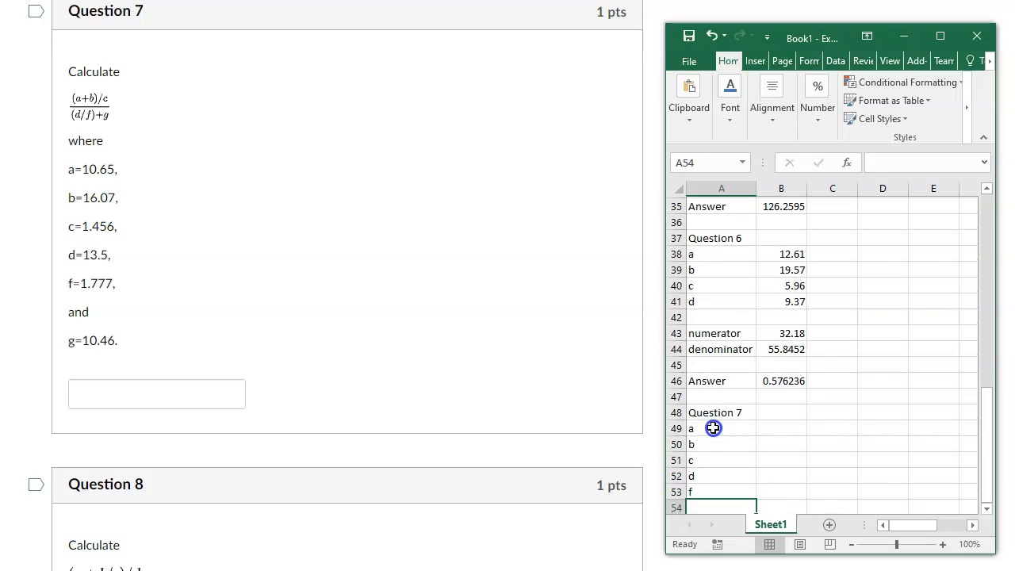
text(g)
key(Return)
key(Return)
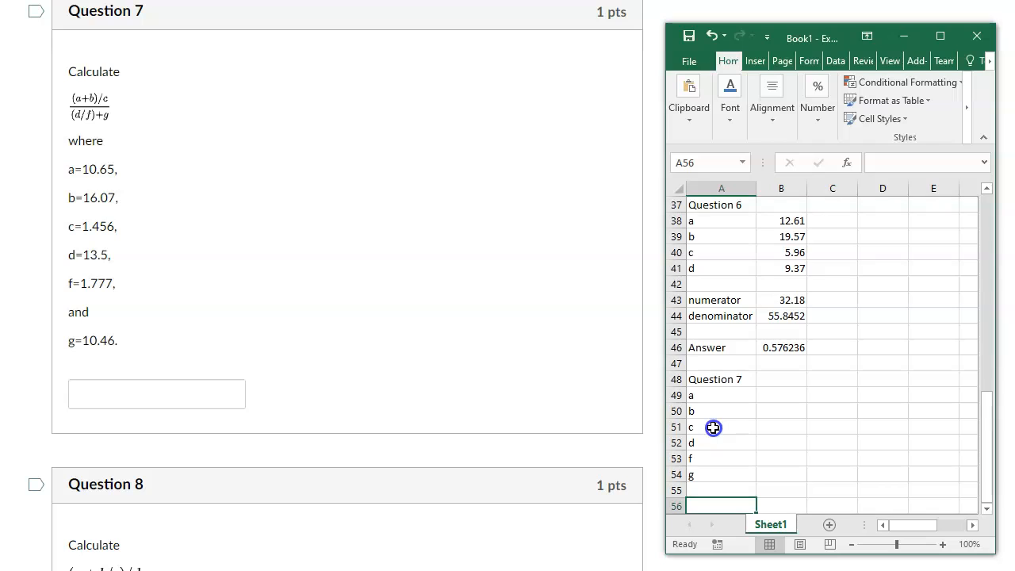
Enter the Question 7 values 10.65, 16.07, 1.456, 13.5, 1.777 and 10.46 in cells B49 to B54, and select cell A56.
click(772, 408)
click(796, 394)
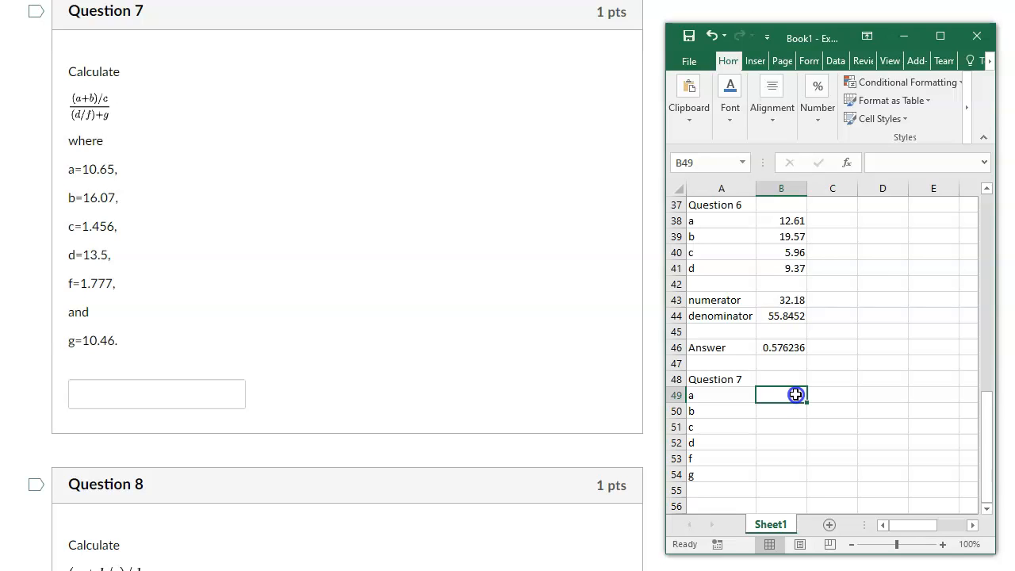
text(10.65)
key(Return)
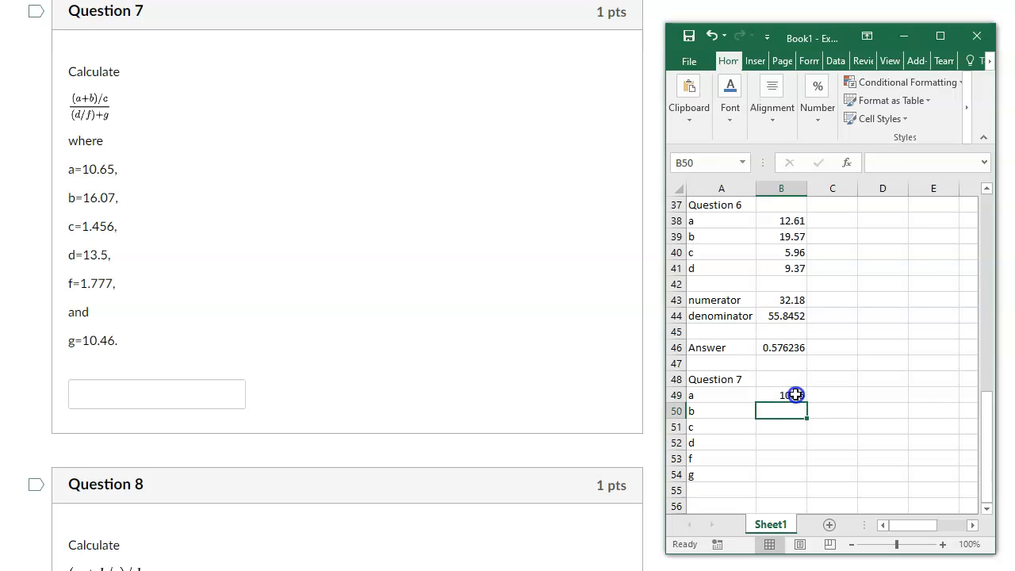
text(16.07)
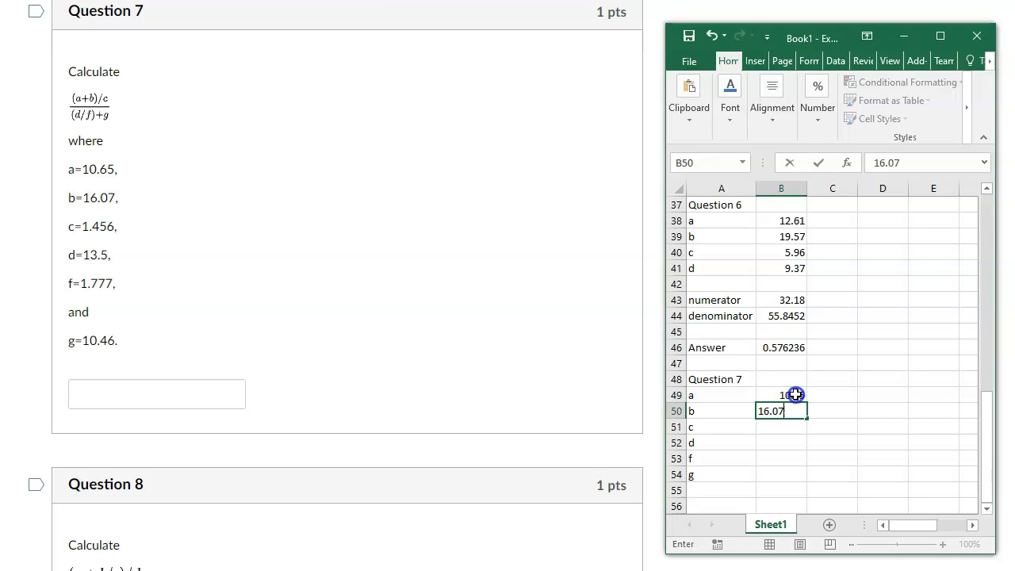
key(Return)
text(1.456)
key(Return)
text(13.5)
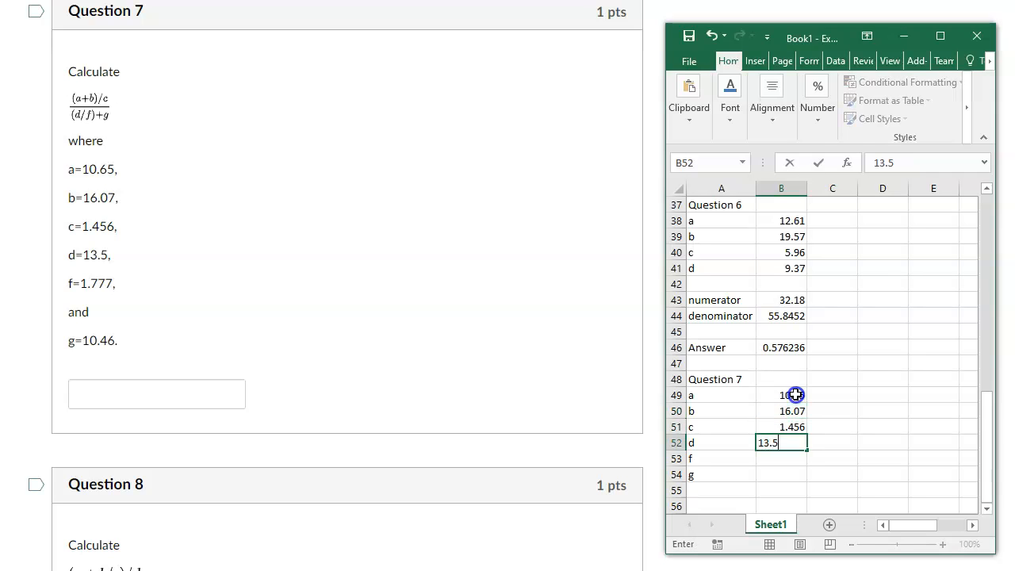
key(Return)
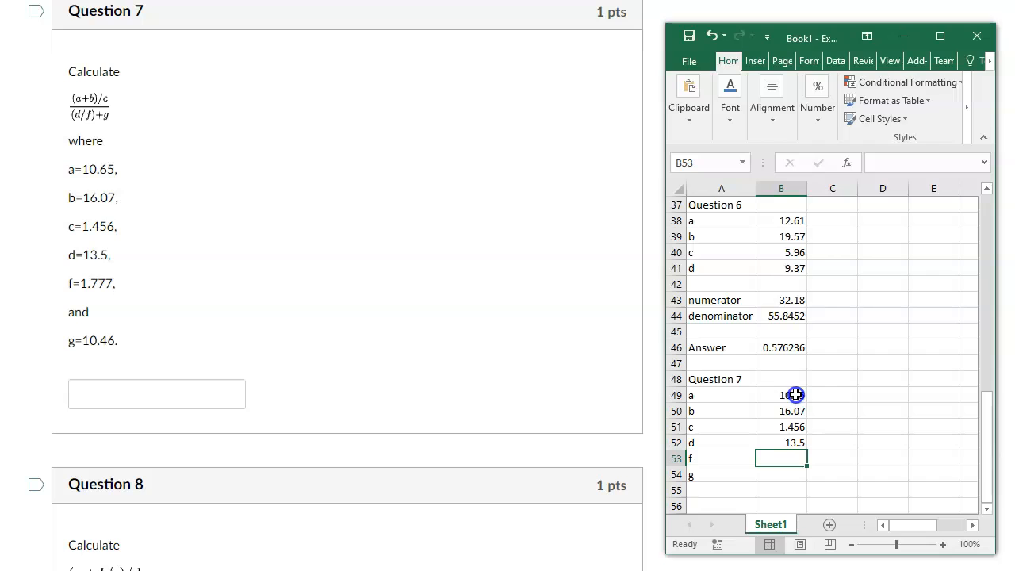
text(1.777)
key(Return)
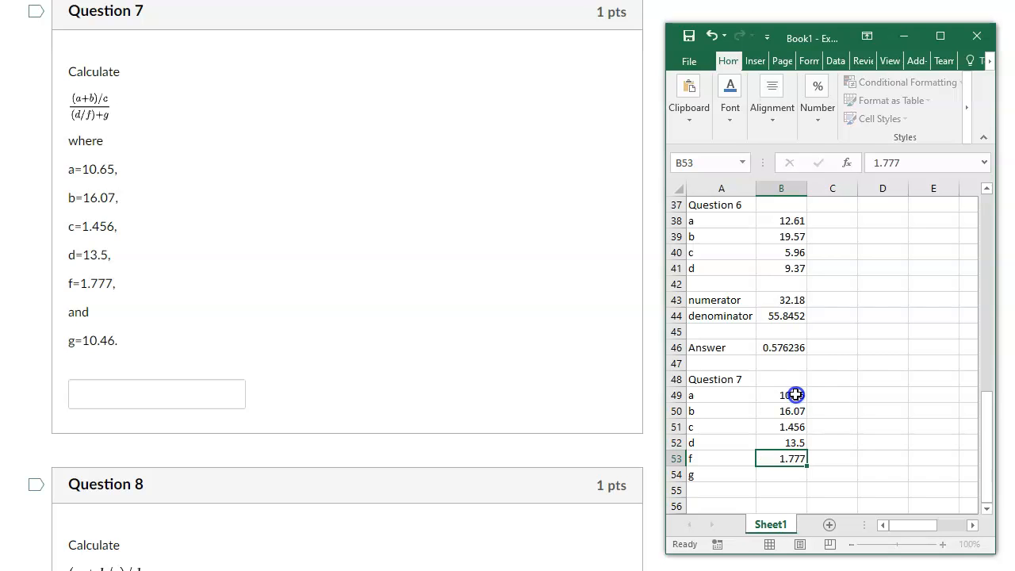
text(10.46)
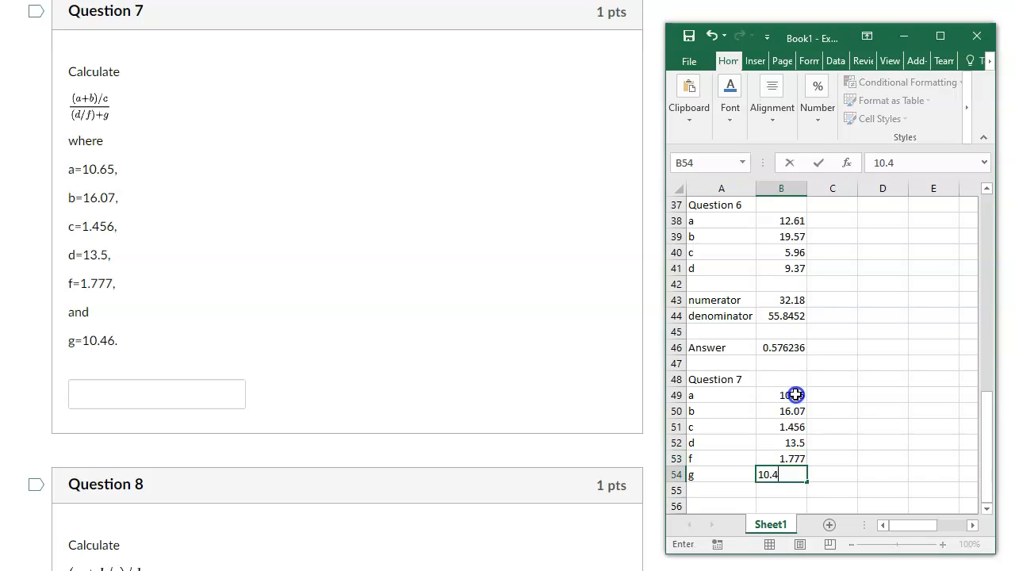
key(Return)
key(Return)
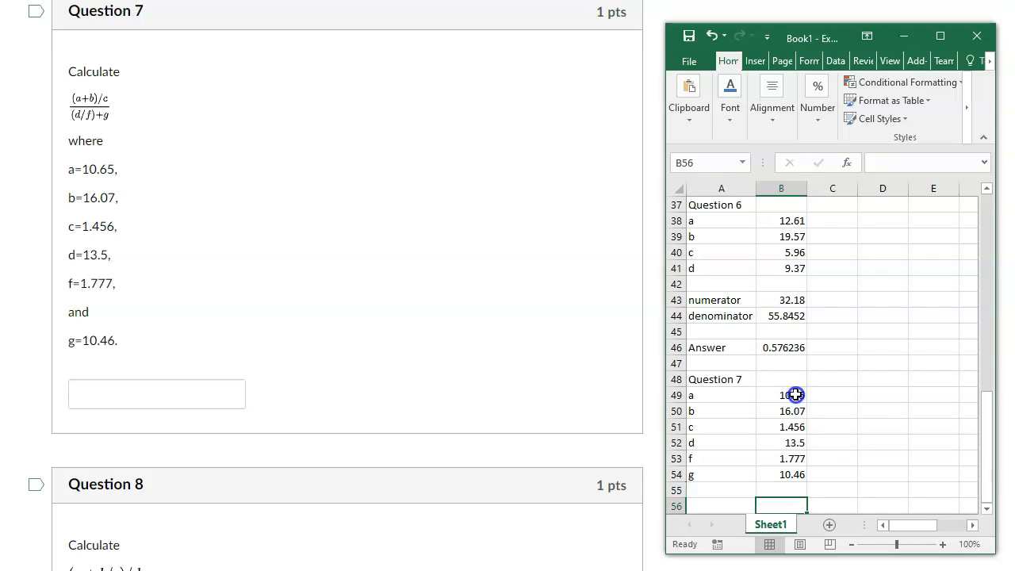
key(Left)
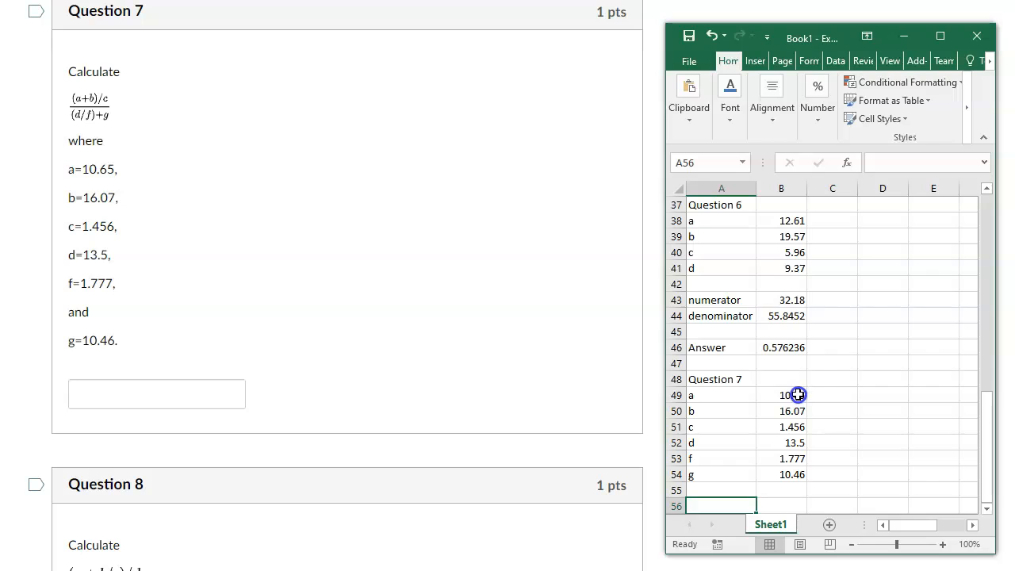
Label cells A56 and A57 "numerator" and "denominator" for Question 7, leaving one blank row below the values.
scroll(810, 389, down, 1)
text(numb)
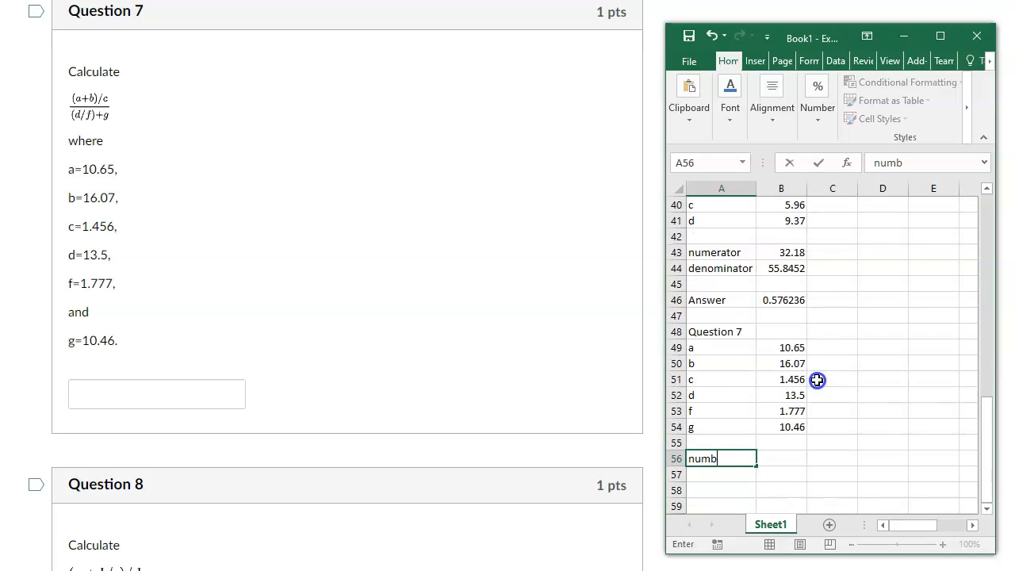
key(BackSpace)
text(erator)
key(Return)
text(denominator)
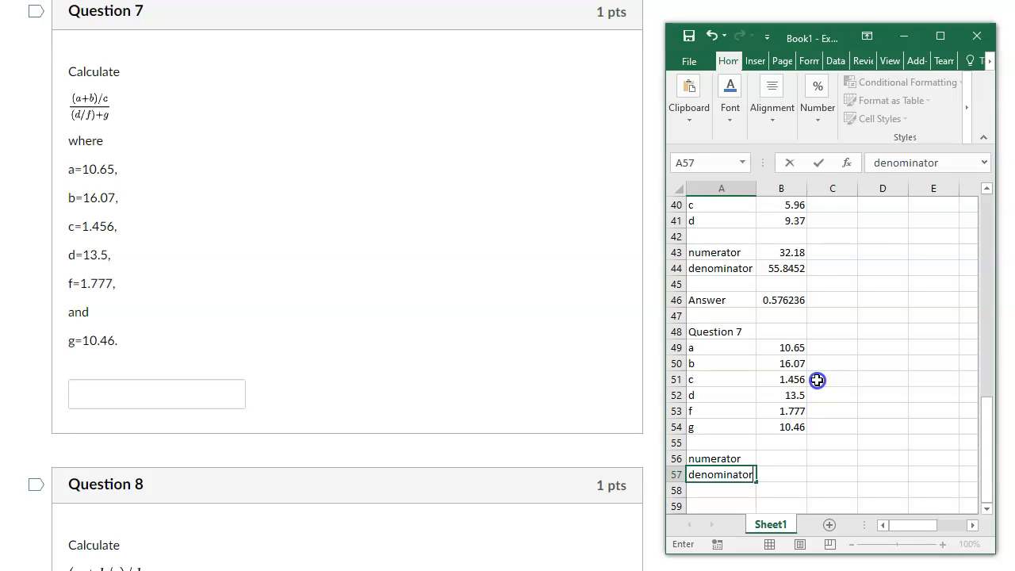
key(Tab)
Calculate the Question 7 numerator in cell B56 with the formula =(B49+B50)/B51.
key(Up)
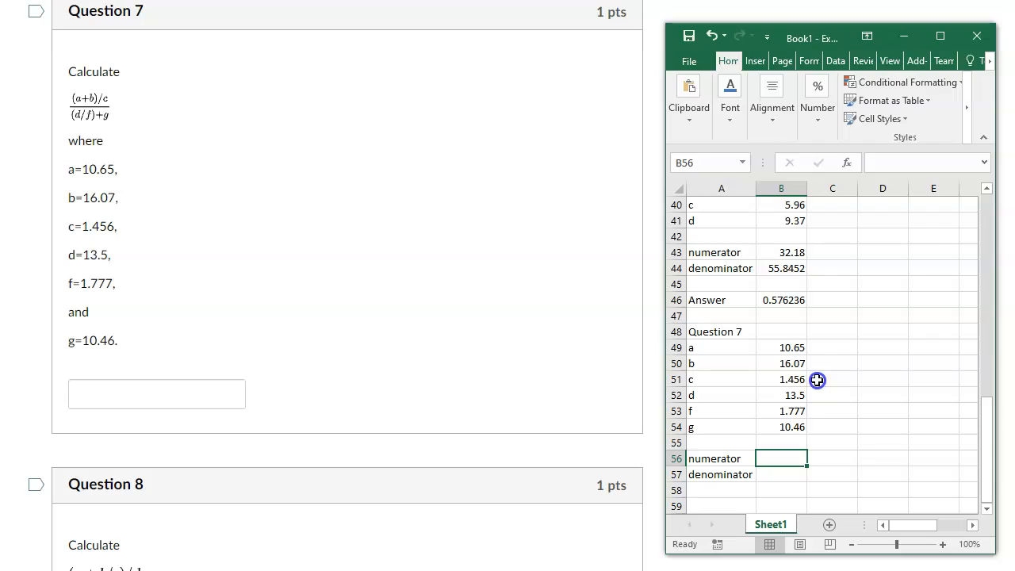
text(=()
click(778, 347)
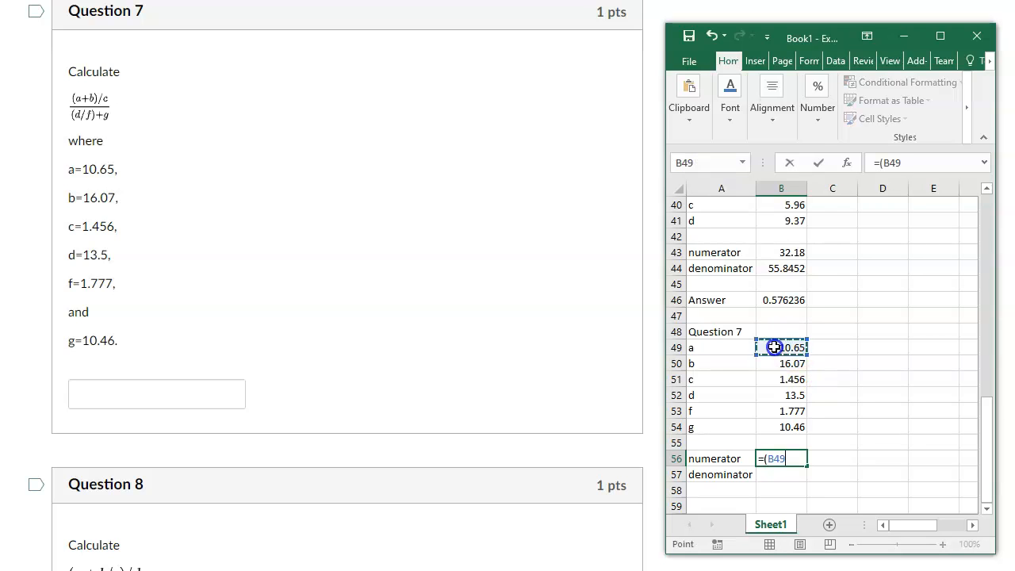
text(+)
click(774, 363)
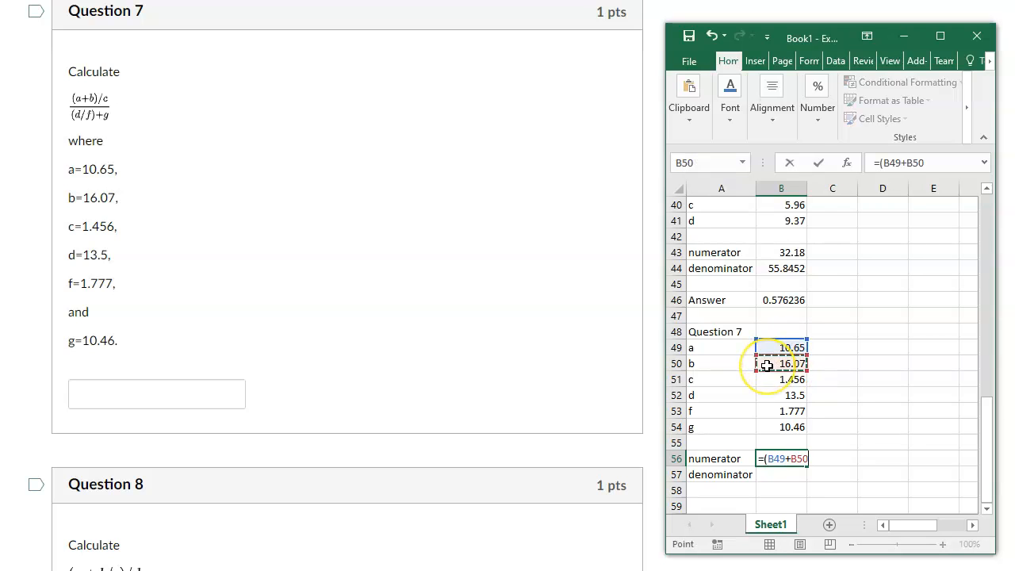
text()/)
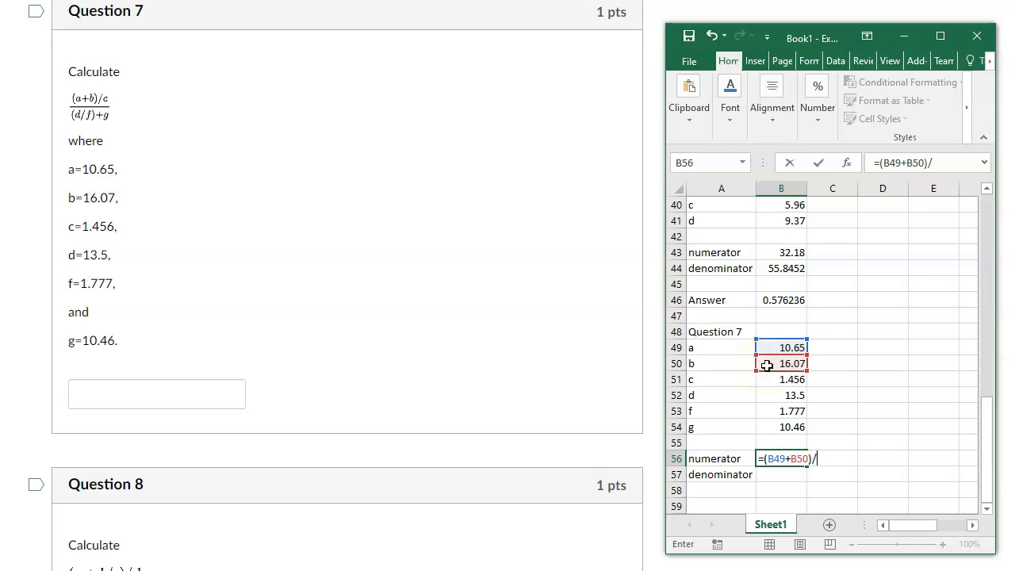
click(767, 383)
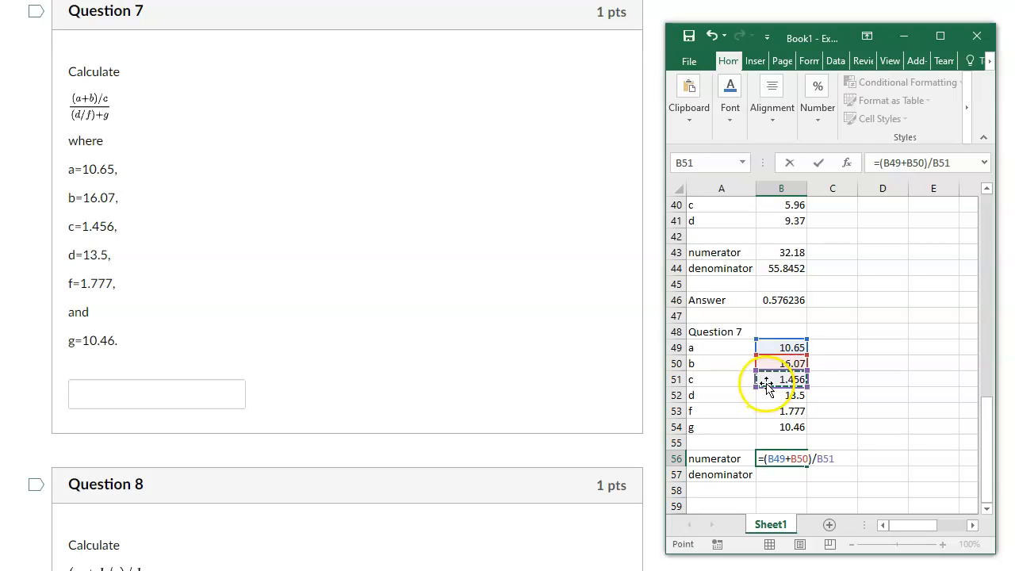
key(Return)
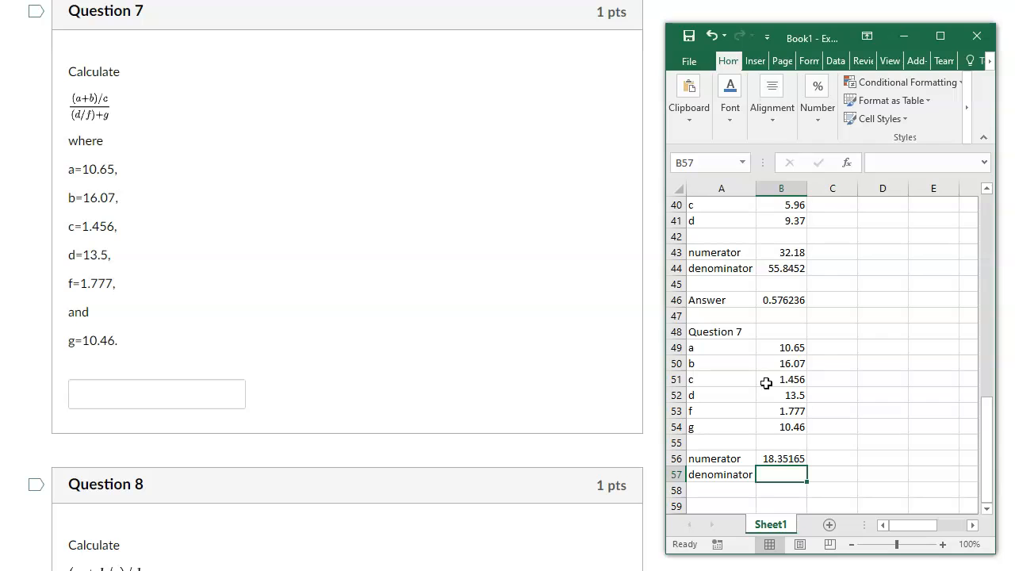
Calculate the Question 7 denominator in cell B57 with the formula =B52/B53+B54.
text(=)
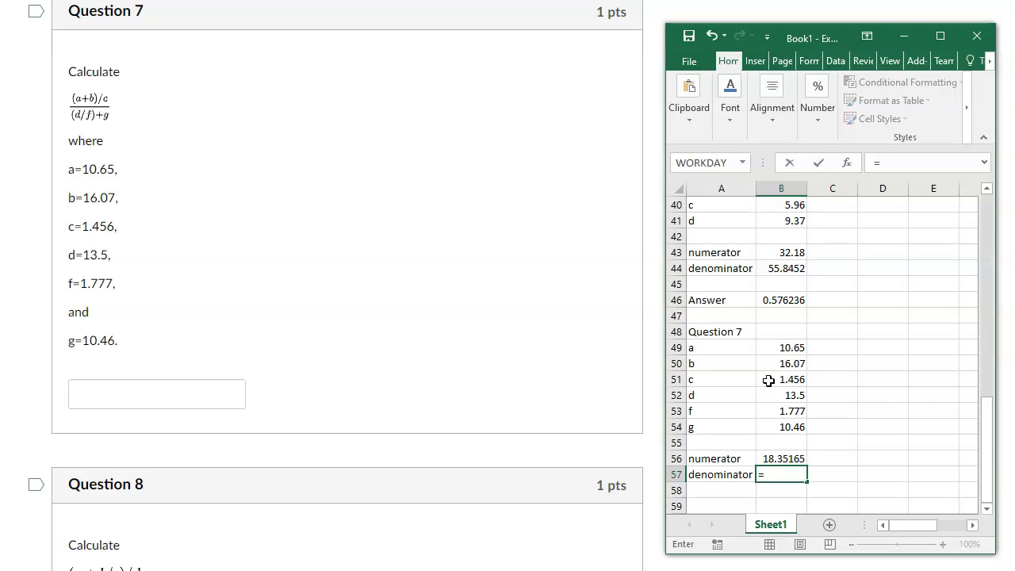
click(770, 396)
text(/)
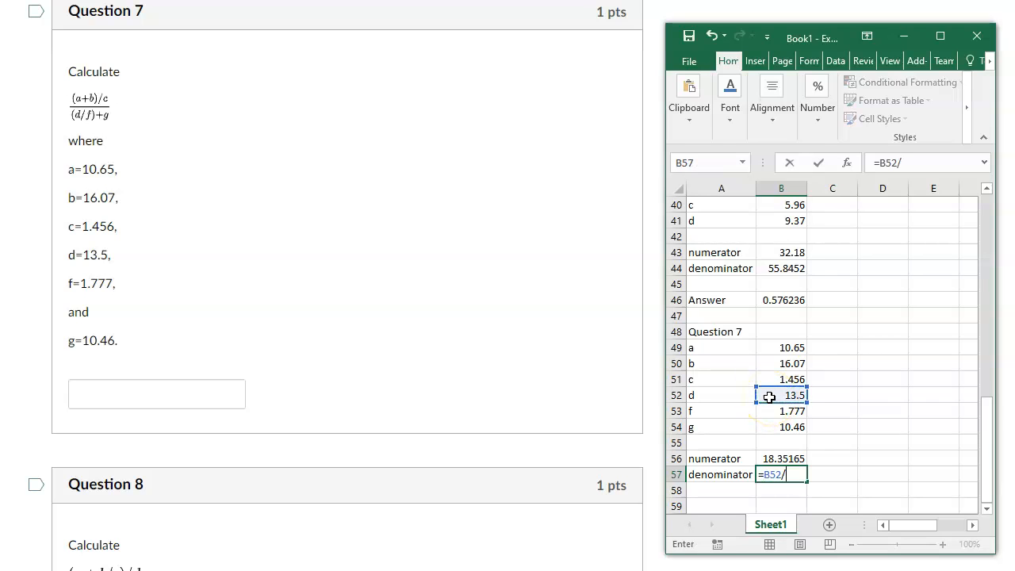
click(784, 409)
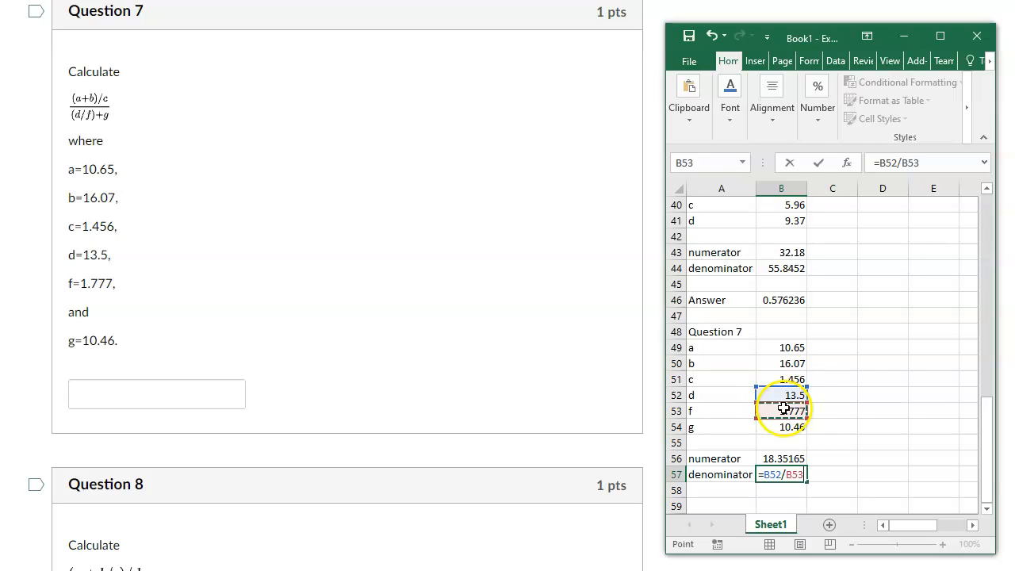
text(+)
click(782, 427)
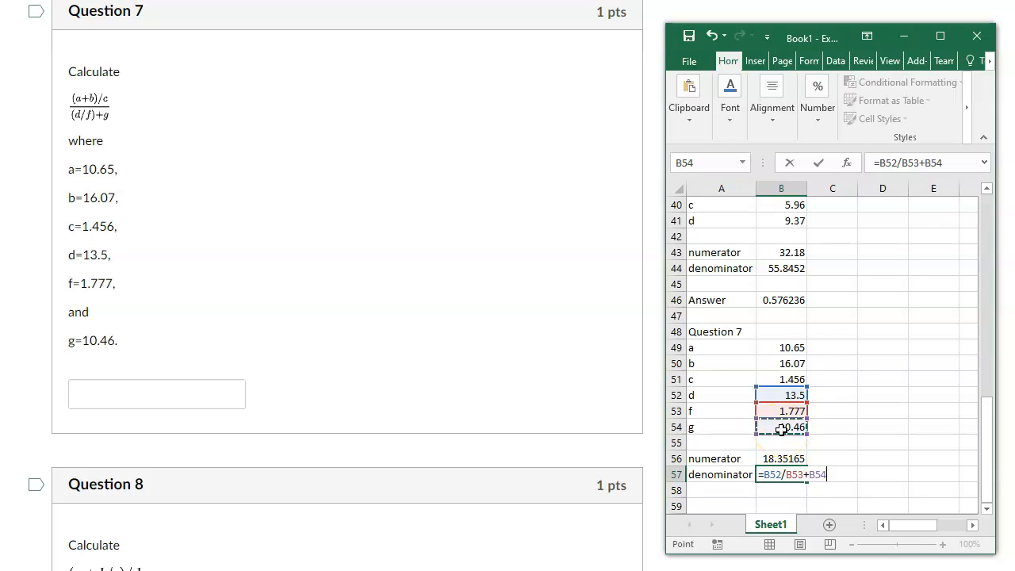
key(Return)
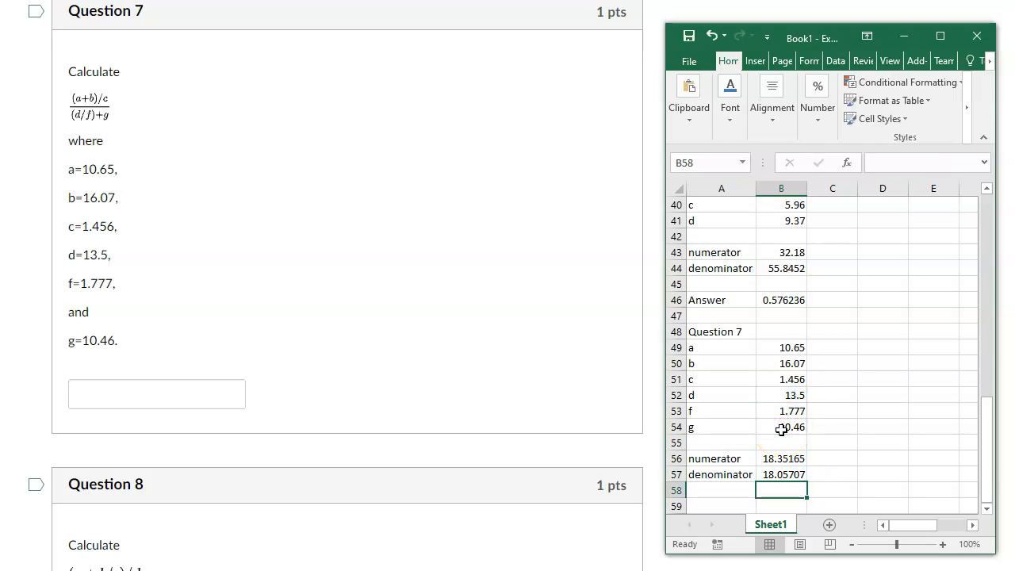
Label cell A59 "Answer" and calculate the Question 7 answer in cell B59 with the formula =B56/B57.
key(Down)
key(Left)
text(Answer)
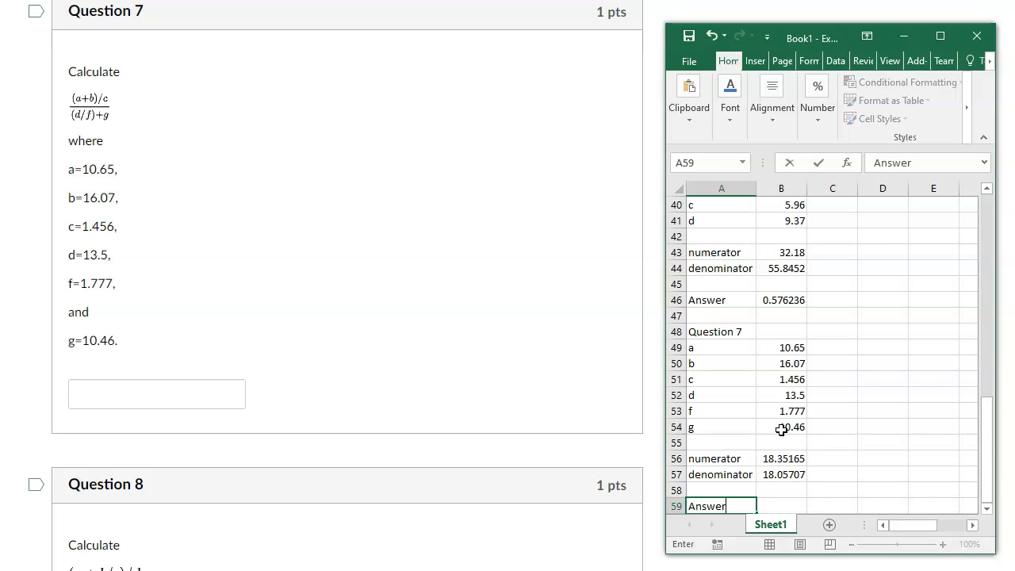
key(Tab)
text(=)
click(782, 458)
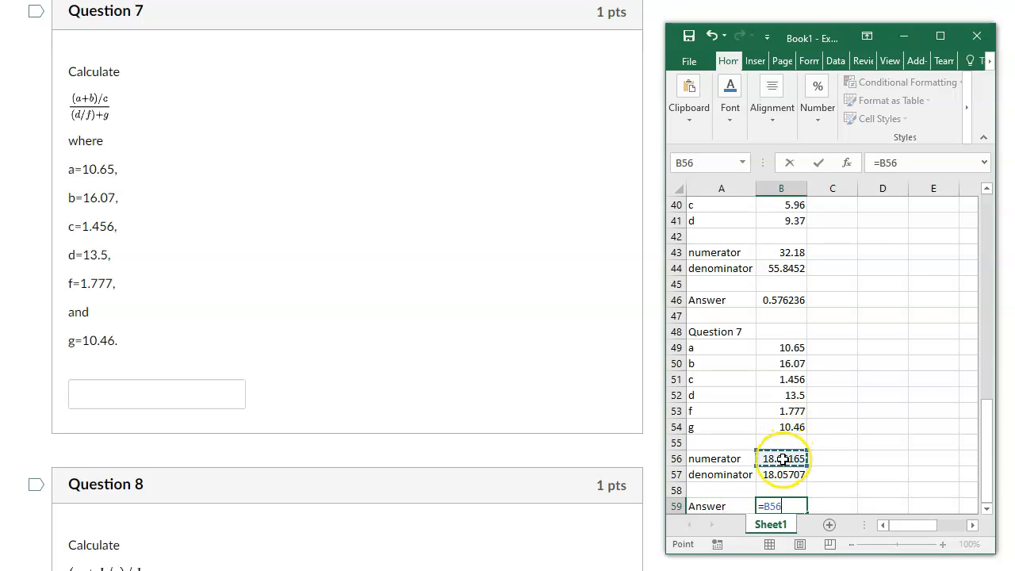
text(/)
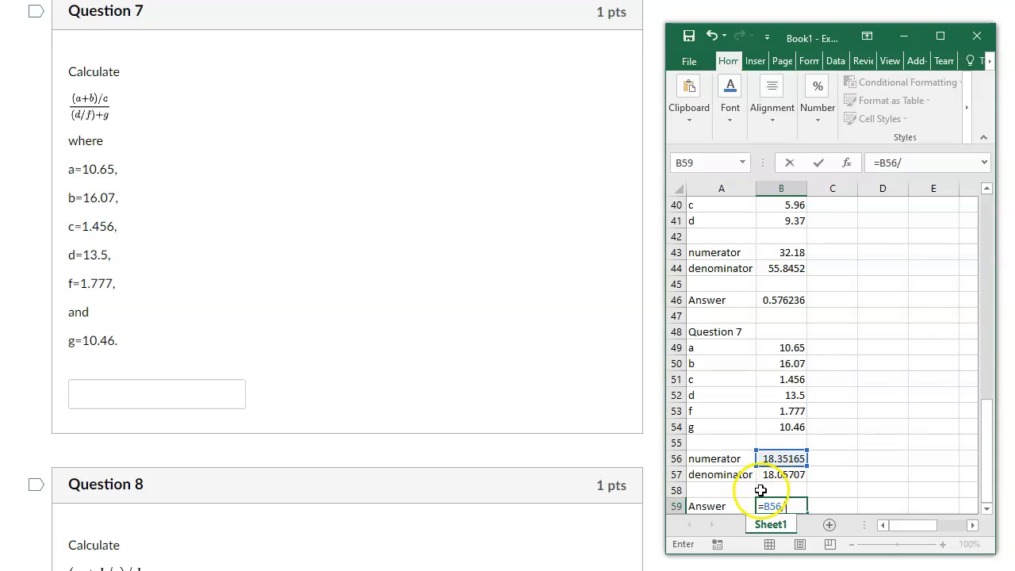
click(778, 474)
key(Return)
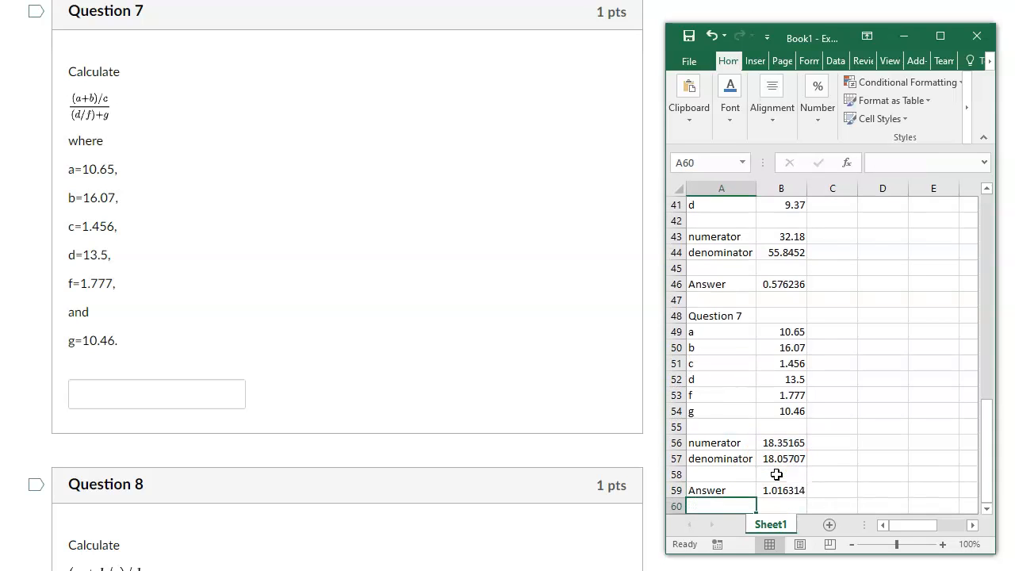
Enter the heading "Question 8" in cell A61, leaving one blank row below the Question 7 answer.
scroll(762, 471, down, 2)
click(723, 432)
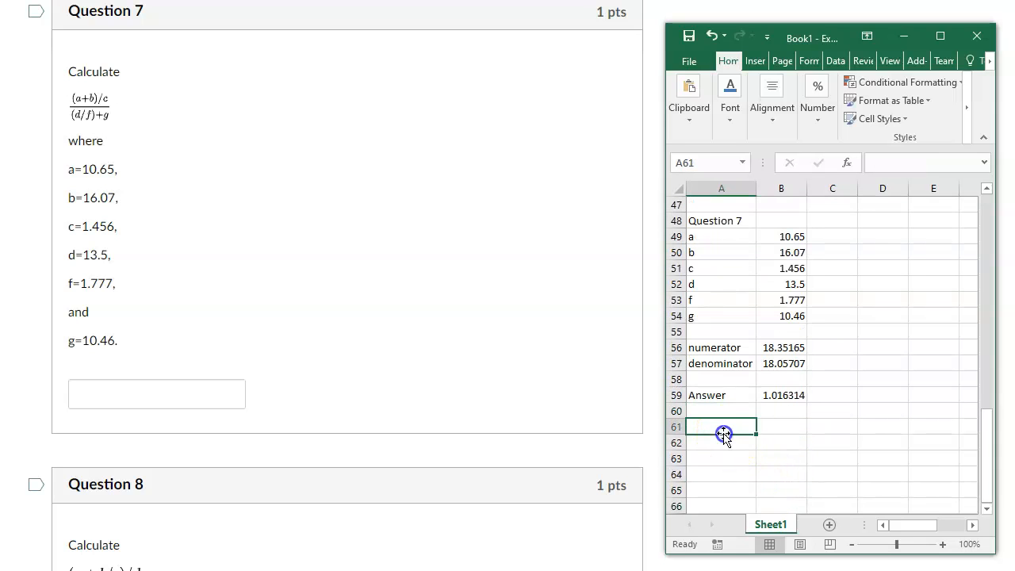
text(Question 8)
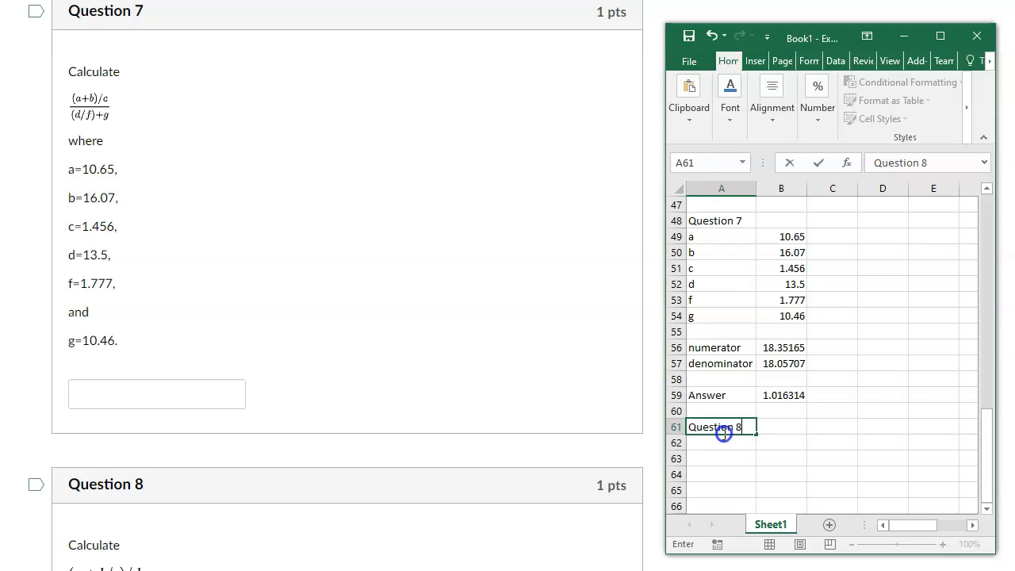
key(Return)
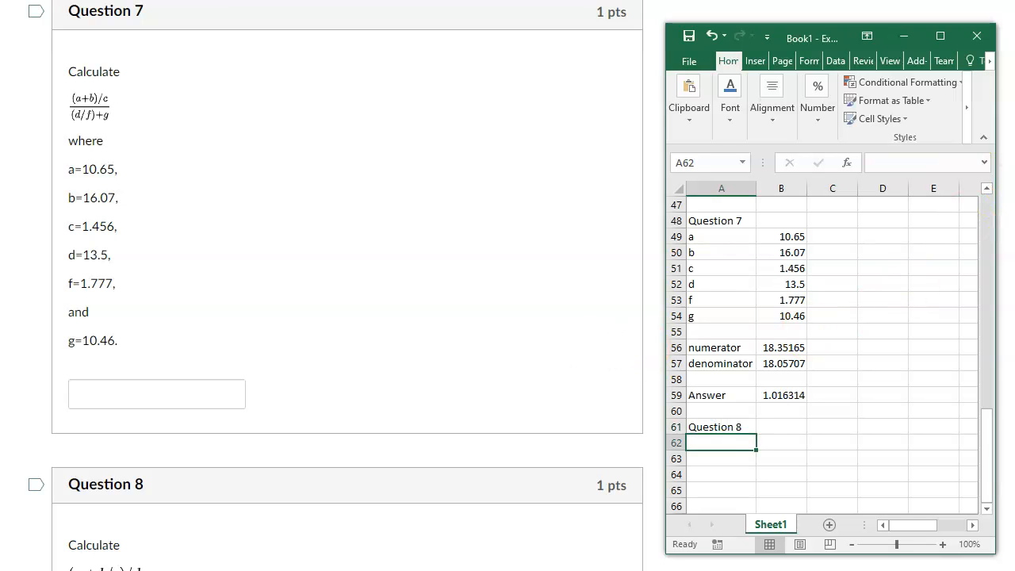
Bring Question 8 into view on the quiz page and label cells A62 to A65 in Excel with its variable names a, b, c and d.
click(508, 286)
scroll(507, 286, down, 6)
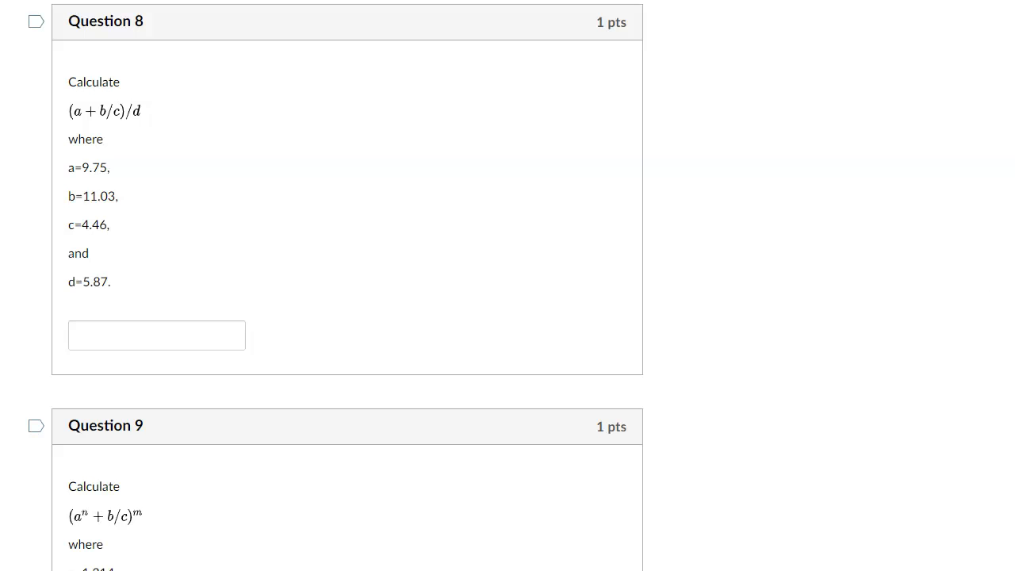
key(alt+Tab)
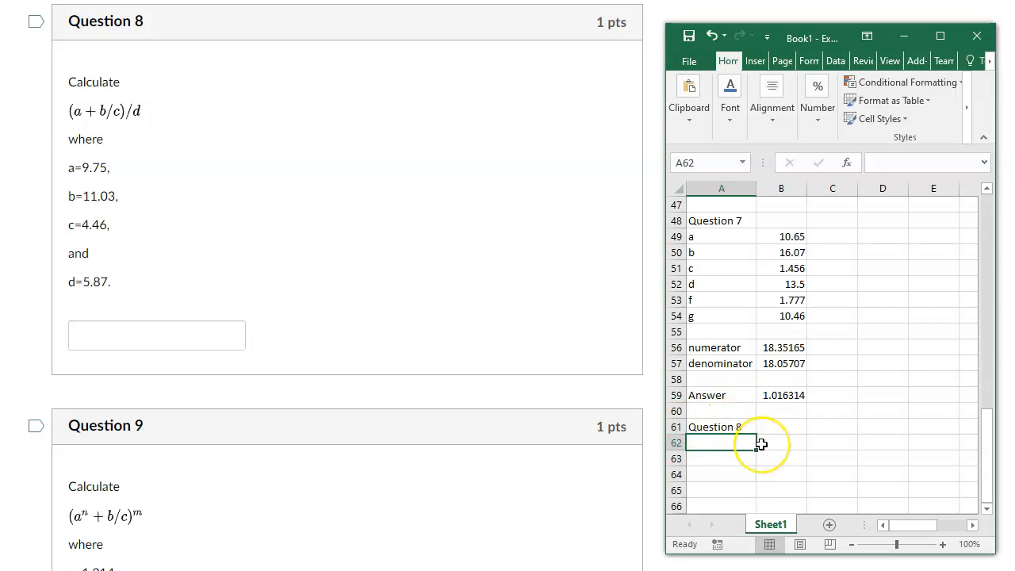
text(a)
key(Return)
text(b)
key(Return)
text(c)
key(Return)
text(d)
key(Return)
key(Return)
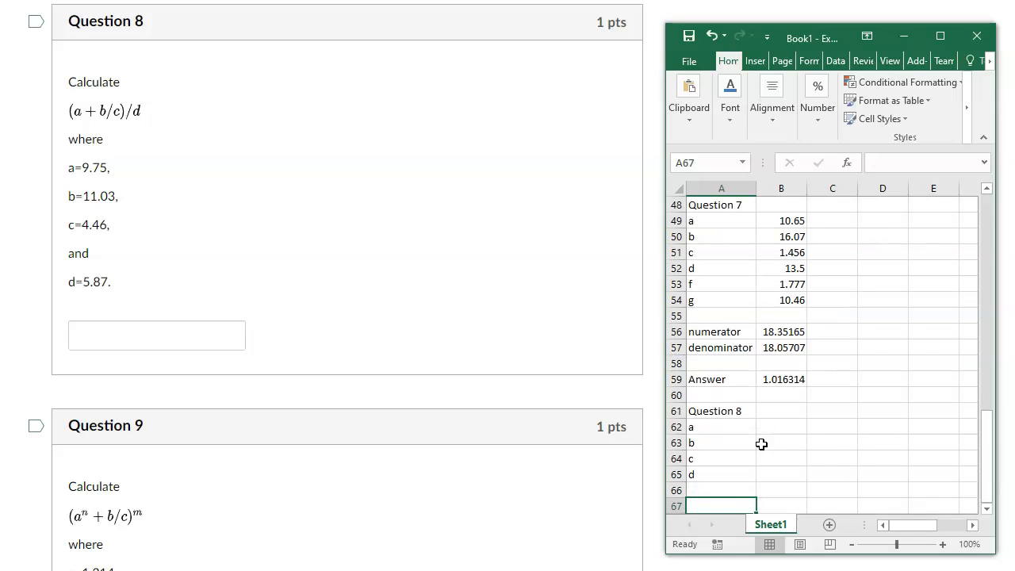
Enter the Question 8 values 9.75, 11.03, 4.46 and 5.87 in cells B62 to B65.
click(770, 424)
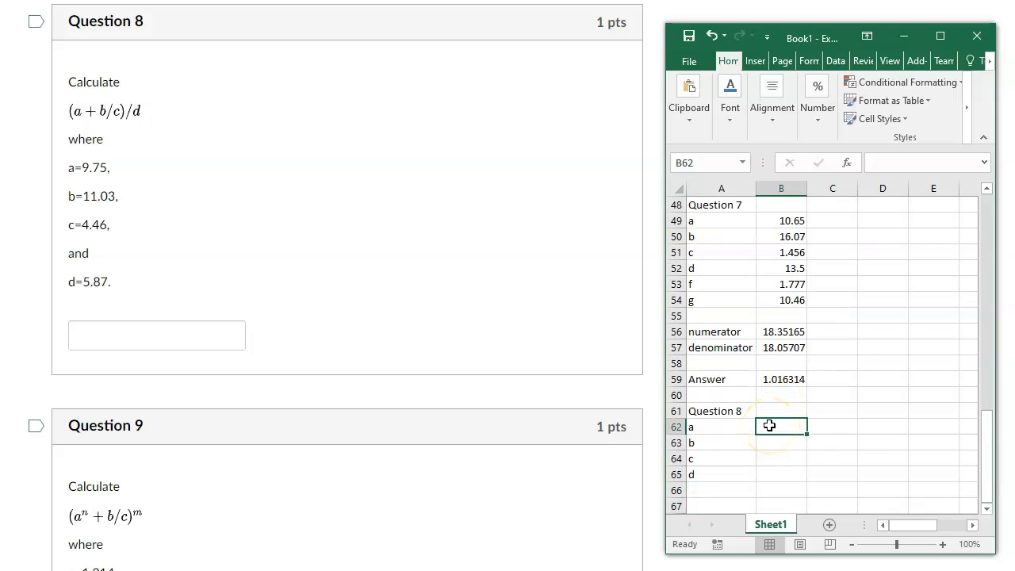
text(9.75)
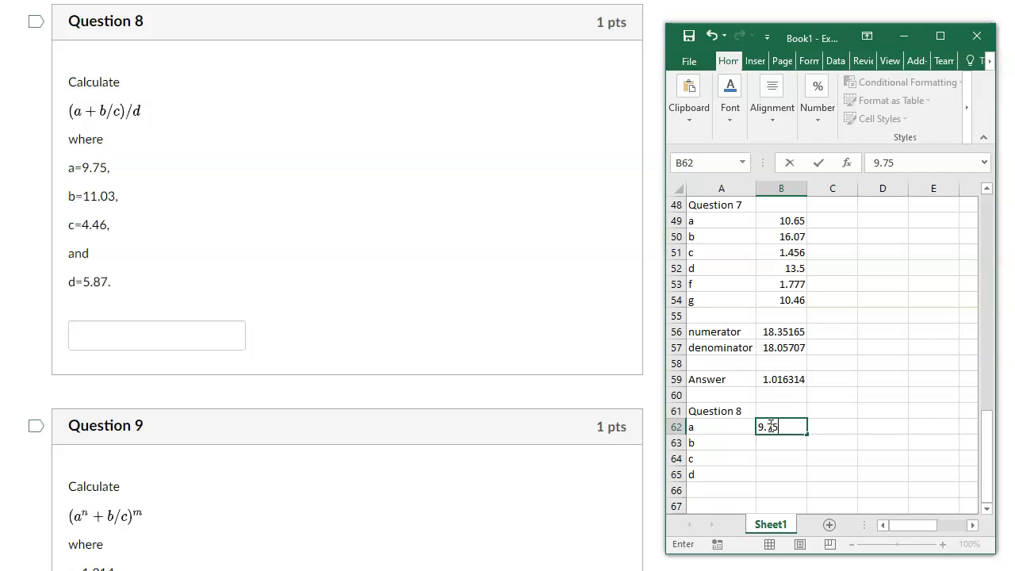
key(Return)
text(11.03)
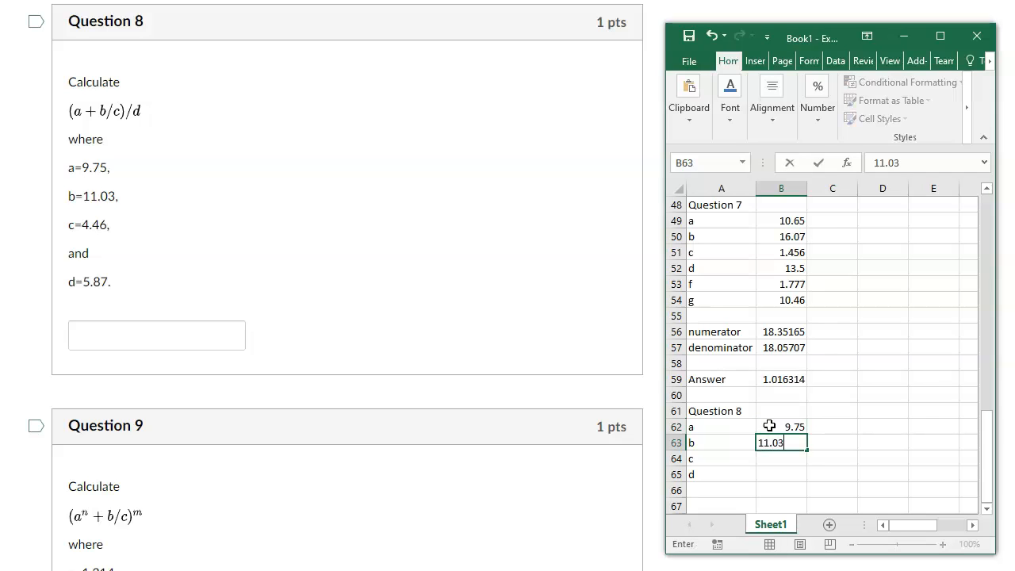
key(Return)
text(4.46)
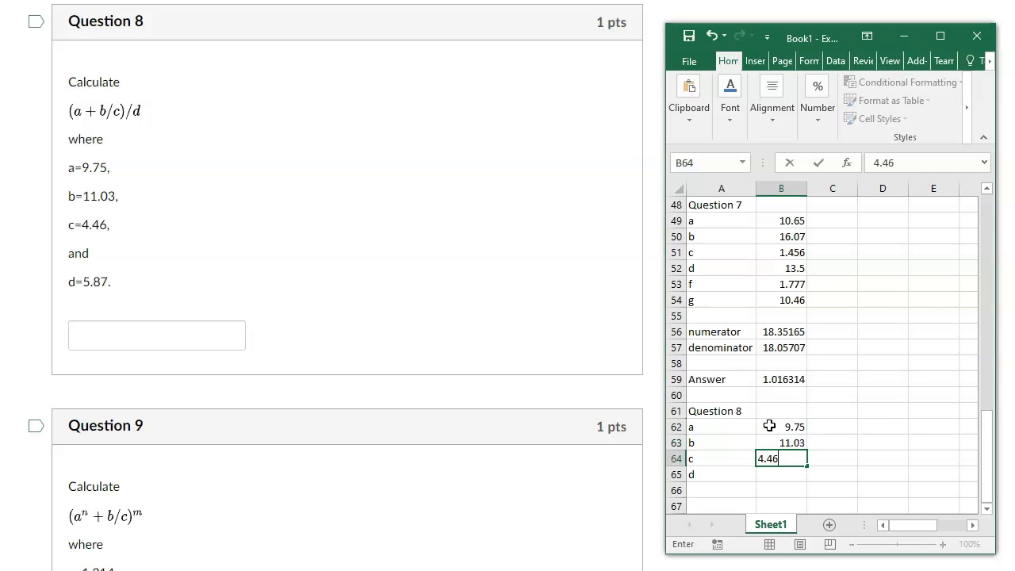
key(Return)
text(5.87)
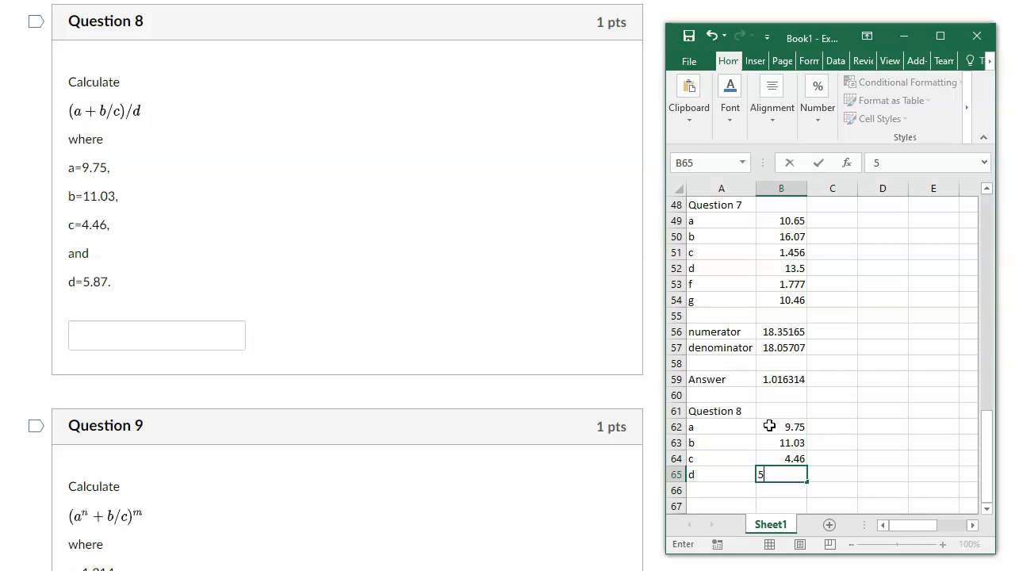
key(Return)
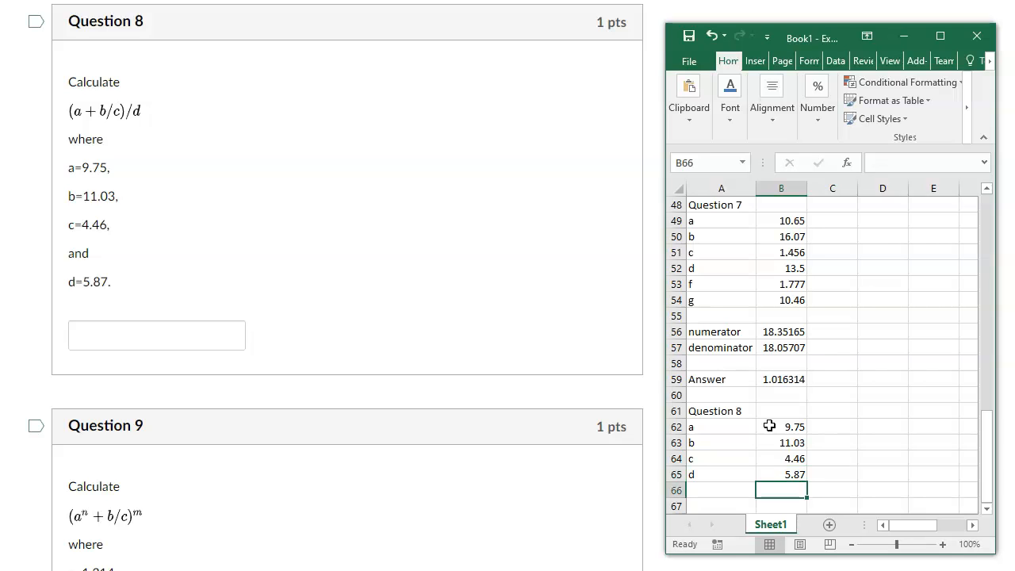
Label cell A67 "Answer" for Question 8, leaving one blank row below the values.
key(Down)
key(Left)
text(Answer)
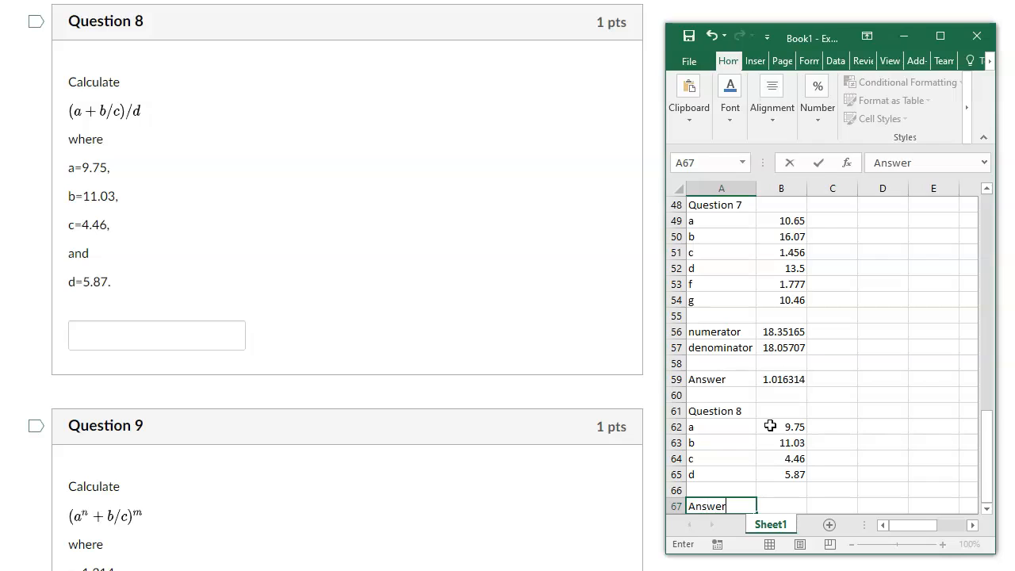
key(Tab)
Calculate the Question 8 answer in cell B67 with the formula =(B62+B63/B64)/B65, and select cell A69.
text(=)
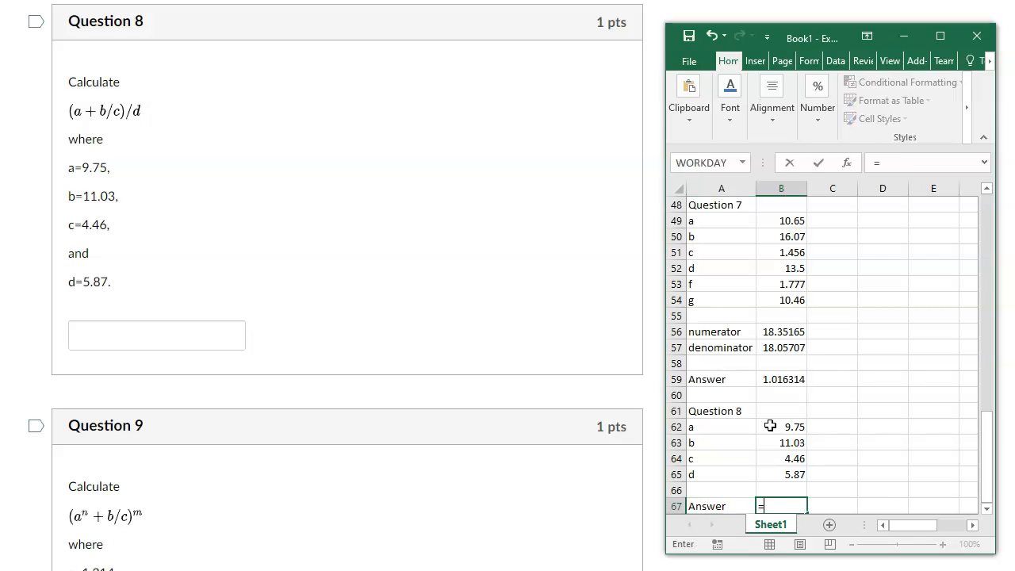
text(()
click(784, 426)
text(+)
click(763, 443)
text(/)
click(760, 458)
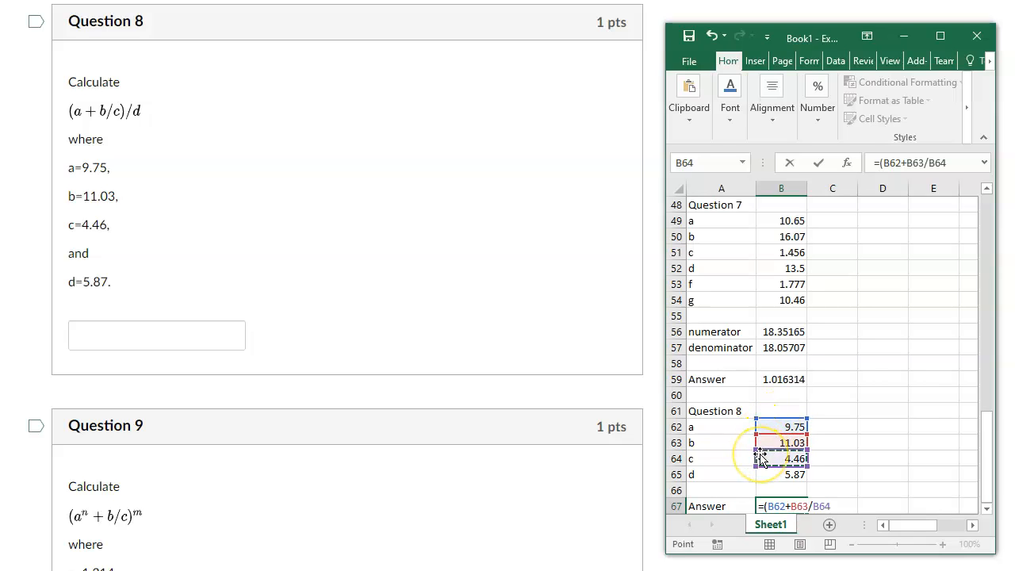
text(/)
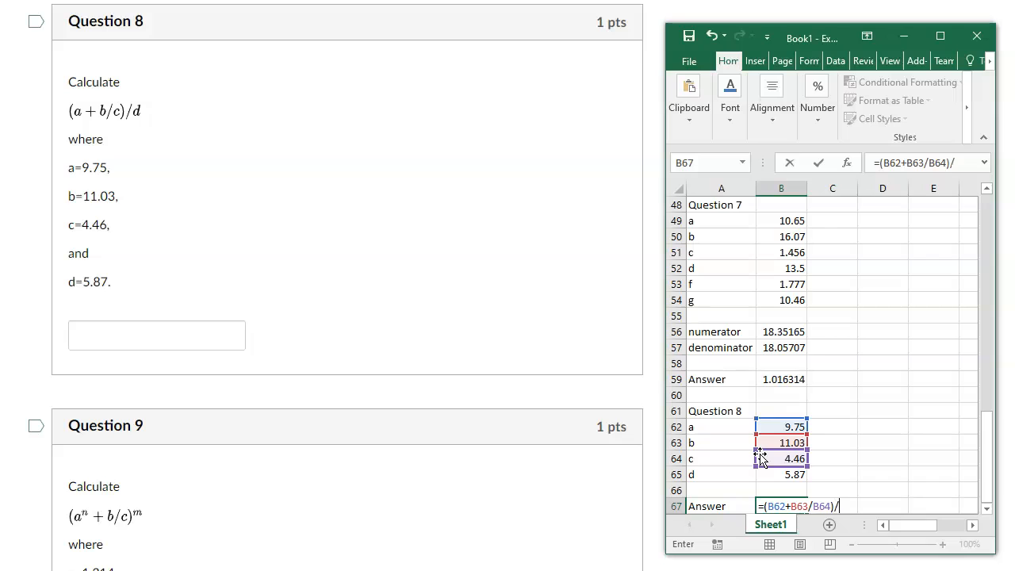
click(781, 473)
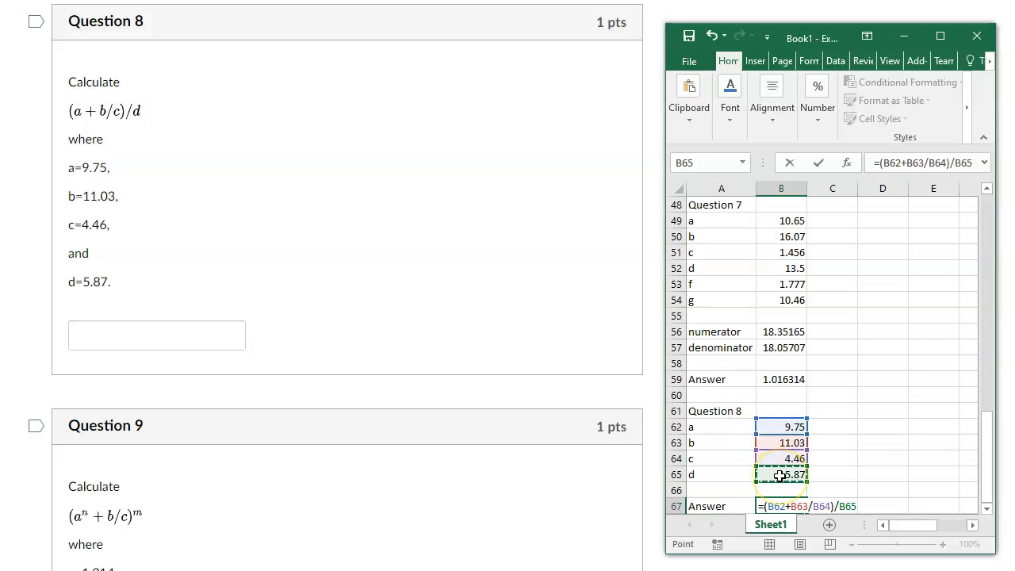
key(Return)
key(Return)
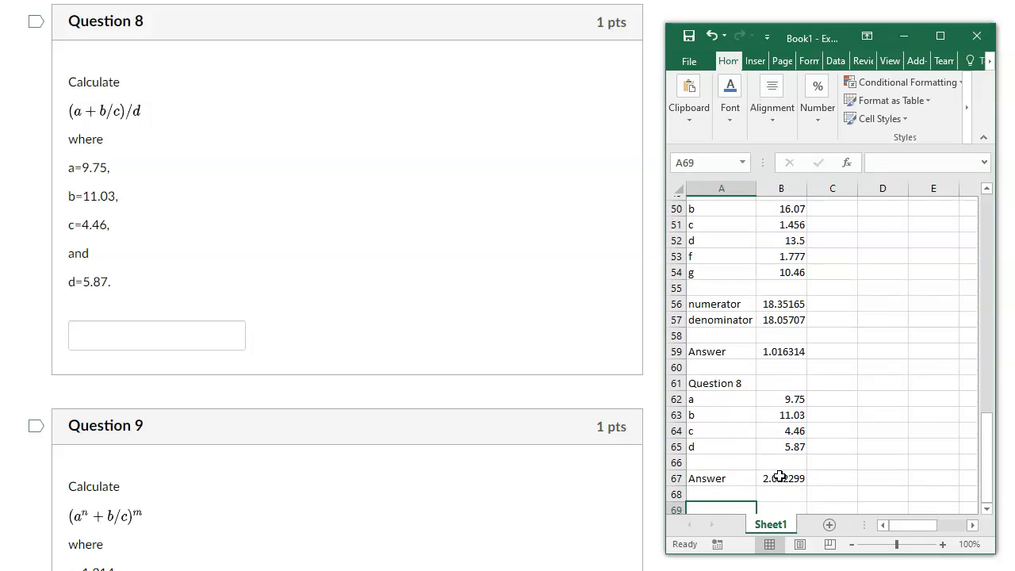
Enter the heading "Question 9" in cell A69.
text(a)
key(BackSpace)
text(Question 9)
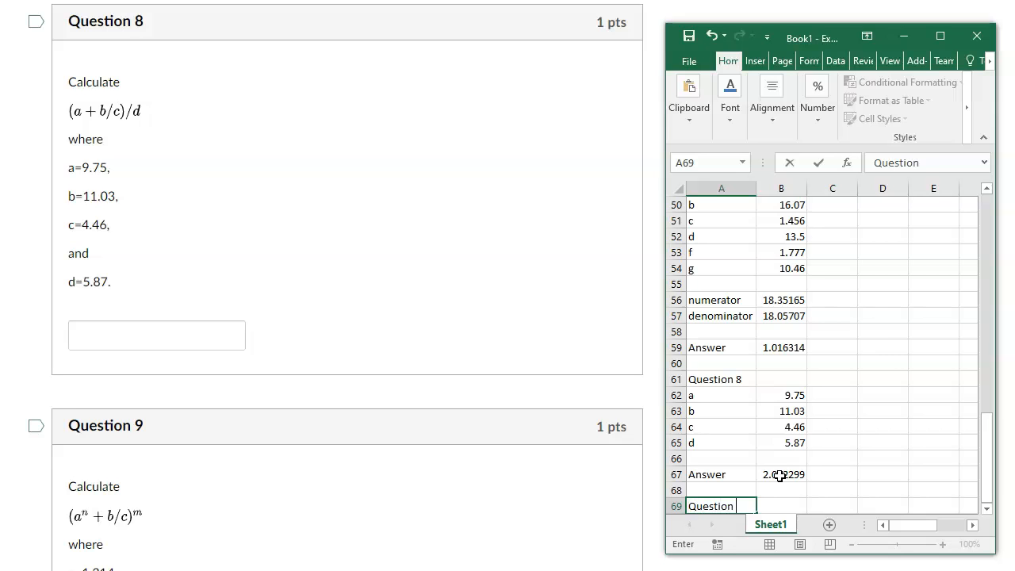
key(Return)
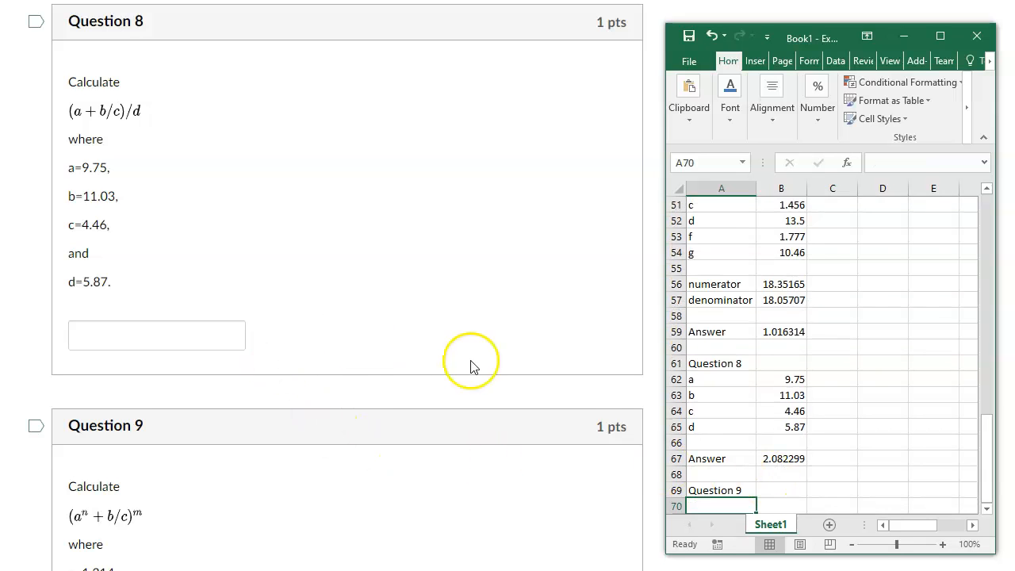
Label cells A70 to A74 with the Question 9 variable names a, b, c, n and m.
scroll(472, 364, down, 2)
scroll(474, 363, down, 3)
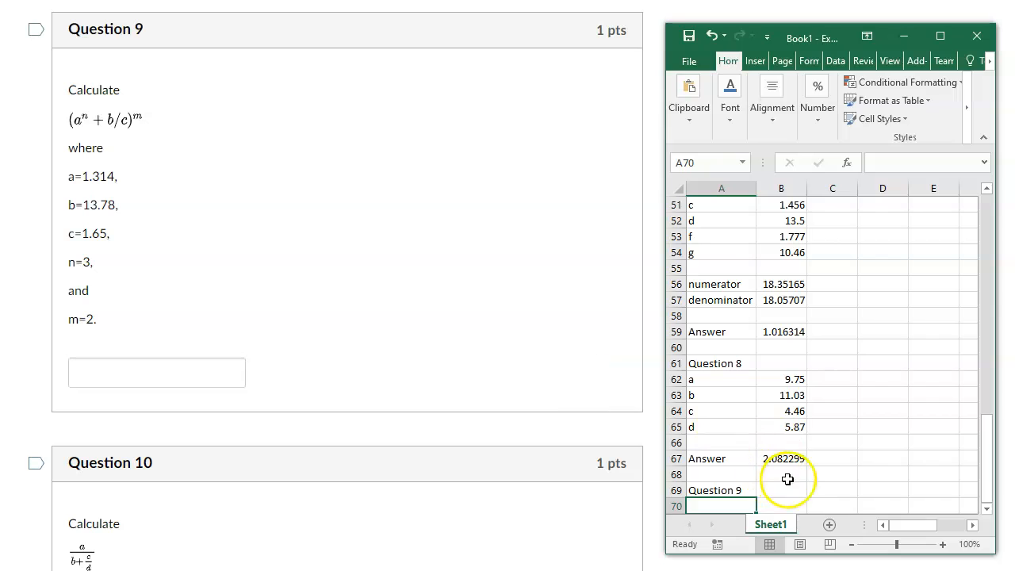
scroll(804, 471, down, 1)
scroll(804, 472, down, 1)
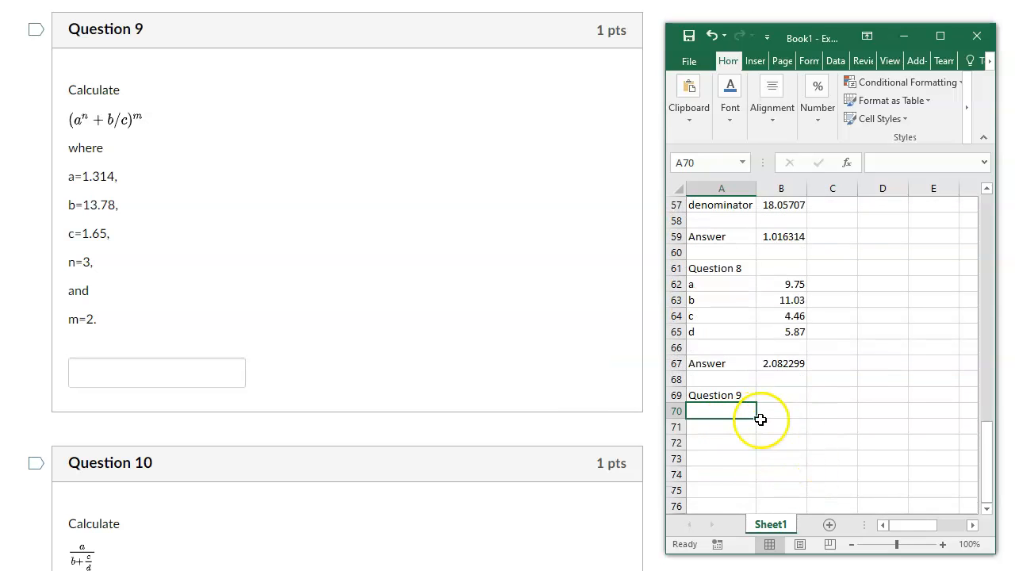
text(a)
key(Return)
text(b)
key(Return)
text(c)
key(Return)
text(n)
key(Return)
text(m)
key(Return)
key(Return)
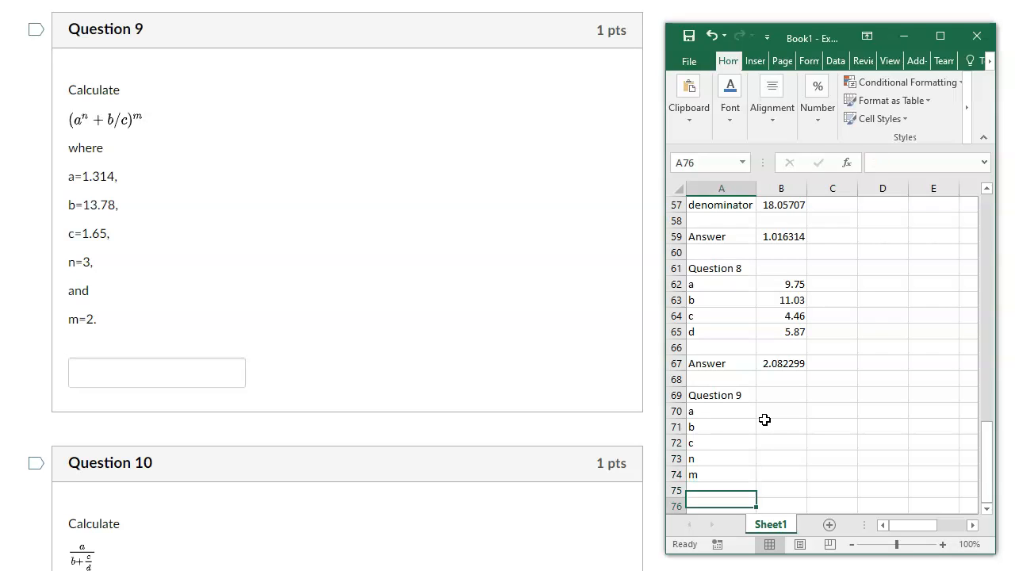
Enter the Question 9 values 1.314, 13.78, 1.65, 3 and 2 in cells B70 to B74.
click(771, 411)
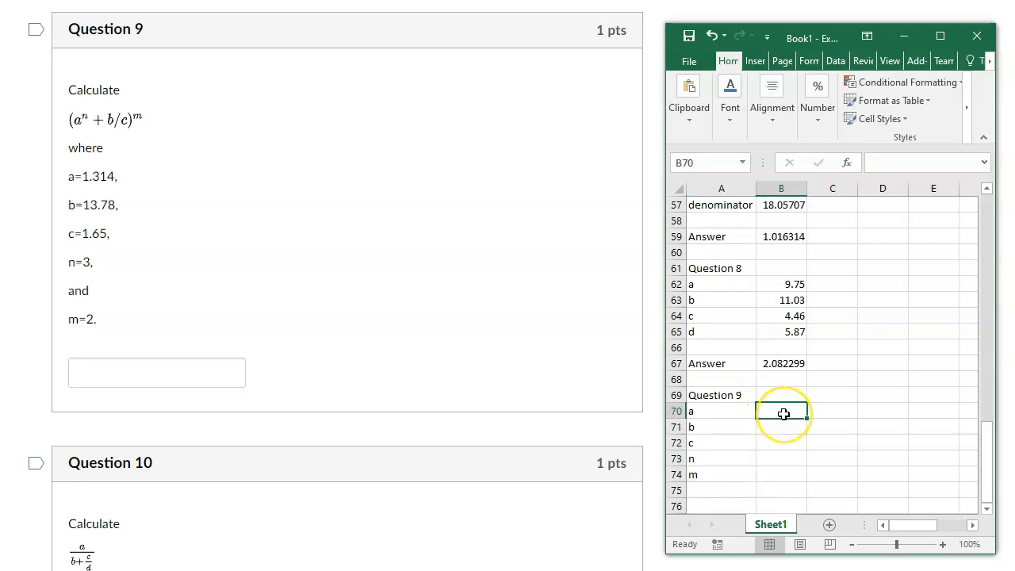
text(1.314)
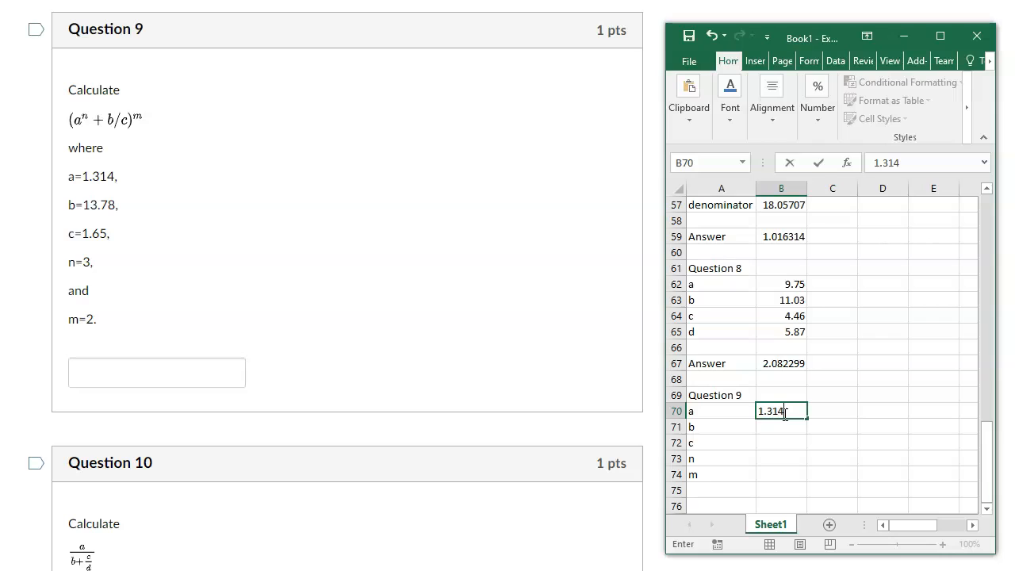
key(Return)
text(13.78)
key(Return)
text(1.65)
key(BackSpace)
text(5)
key(Return)
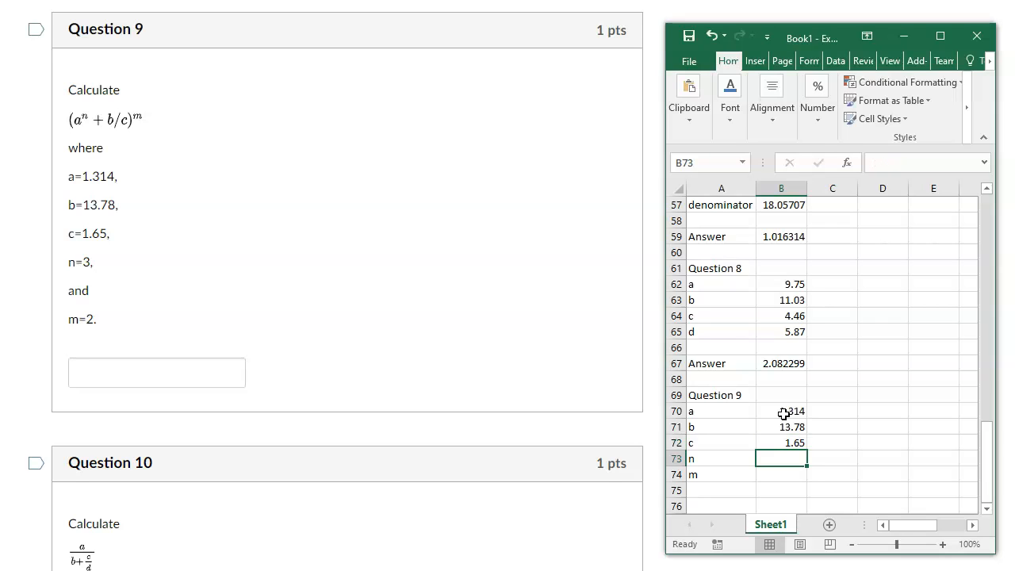
text(3)
key(Return)
text(2)
key(Return)
key(Return)
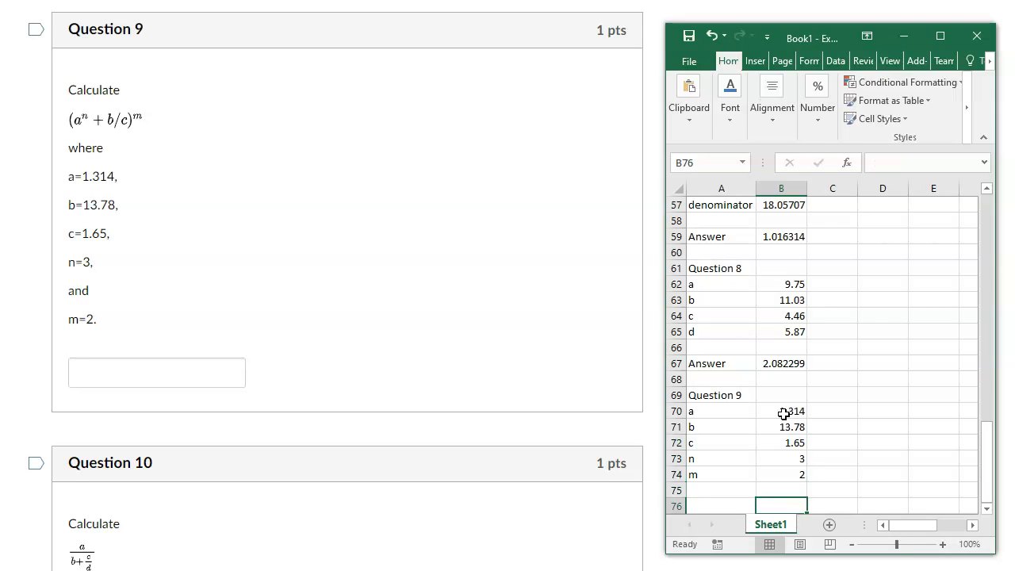
Label cell A76 "Answer" for Question 9, leaving one blank row below the values.
key(Left)
text(Answer)
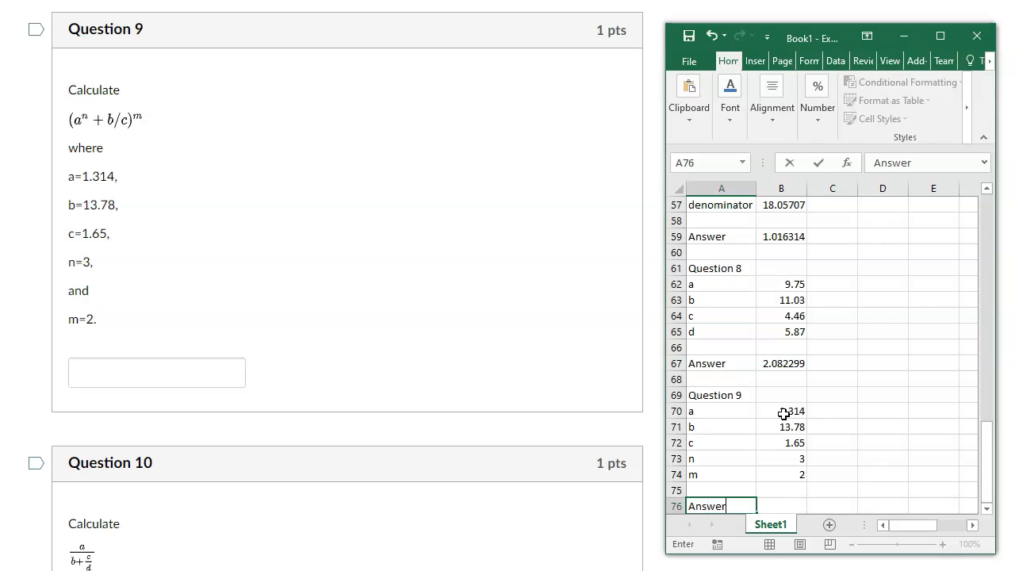
key(Tab)
Calculate the Question 9 answer in cell B76 with the formula =(B70^B73+B71/B72)^B74.
text(=)
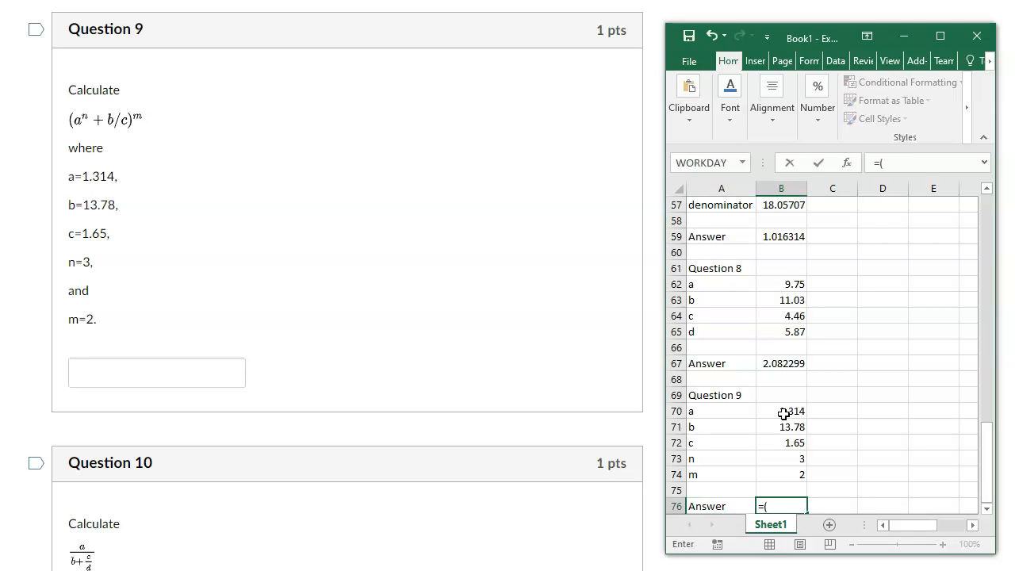
click(783, 414)
text(^)
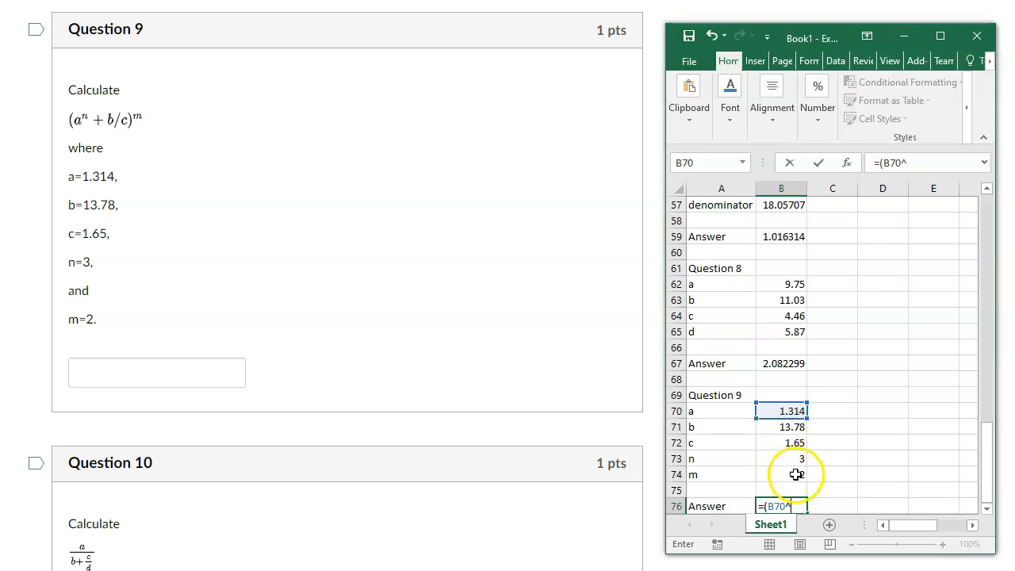
click(792, 458)
text(+)
click(778, 427)
text(/)
click(778, 443)
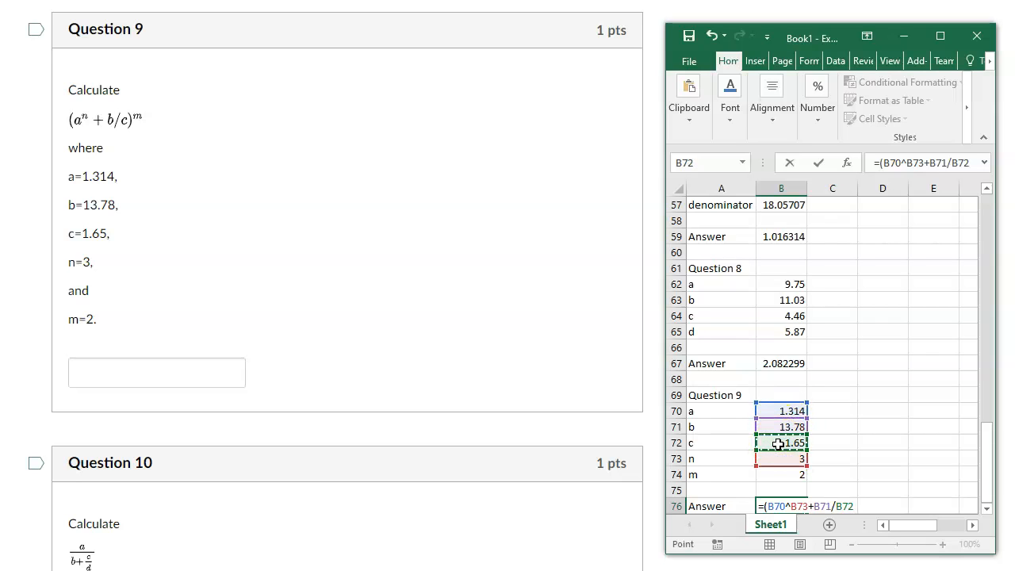
text()^)
click(780, 474)
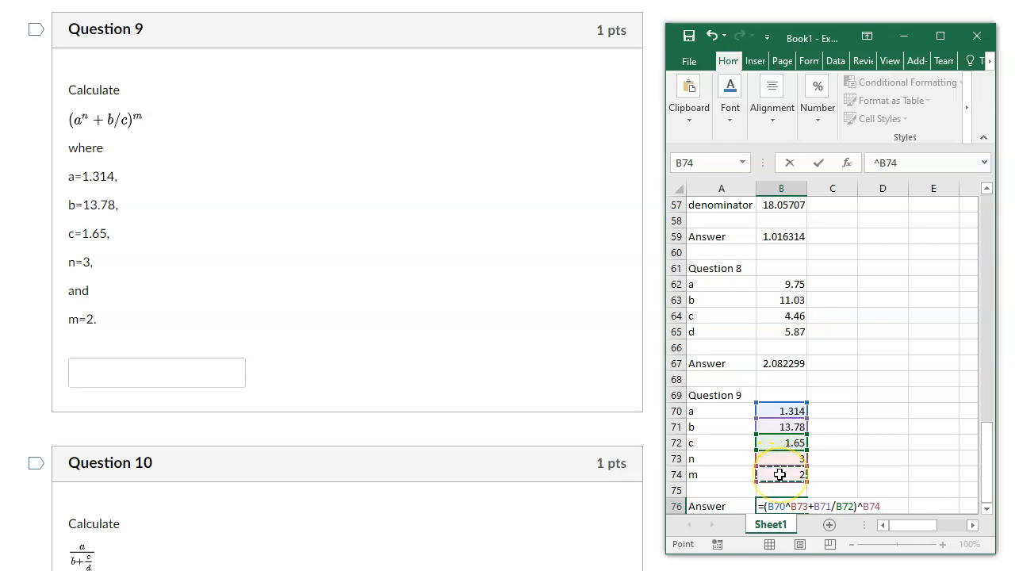
key(Return)
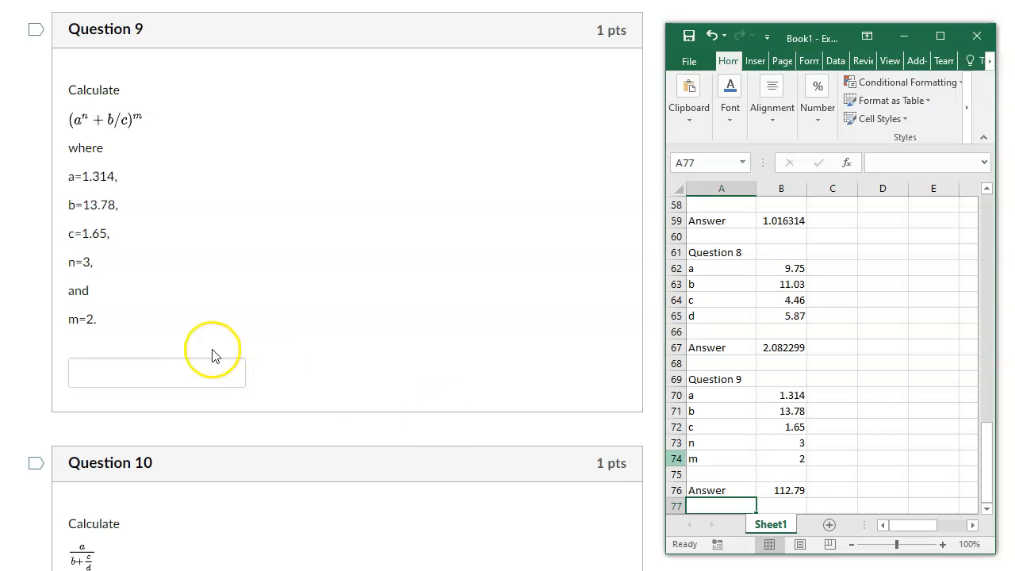
Bring Question 10 into view on the quiz page and enter the heading "Question 10" in cell A78 in Excel.
scroll(89, 291, down, 1)
scroll(88, 292, down, 5)
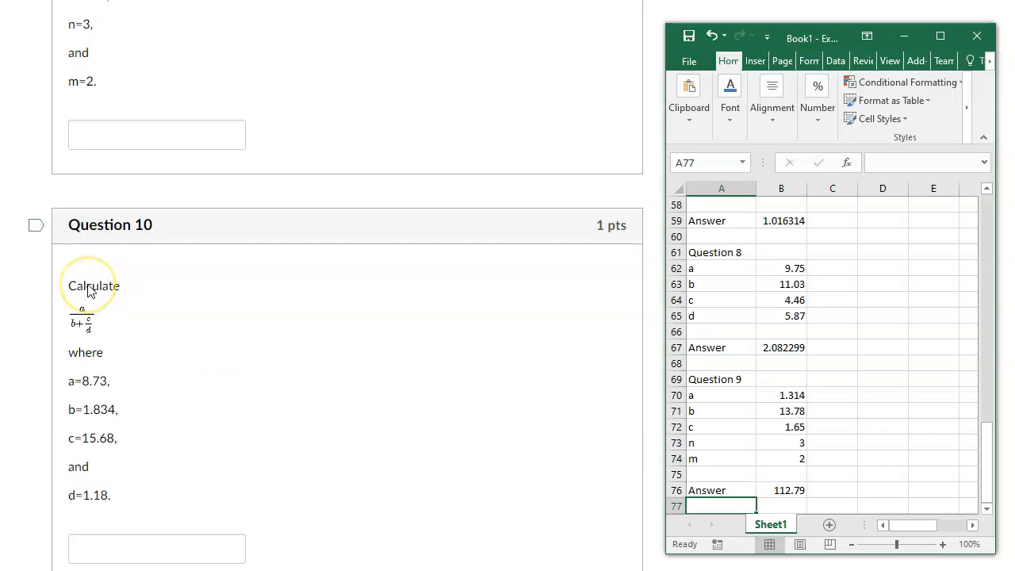
scroll(782, 388, down, 4)
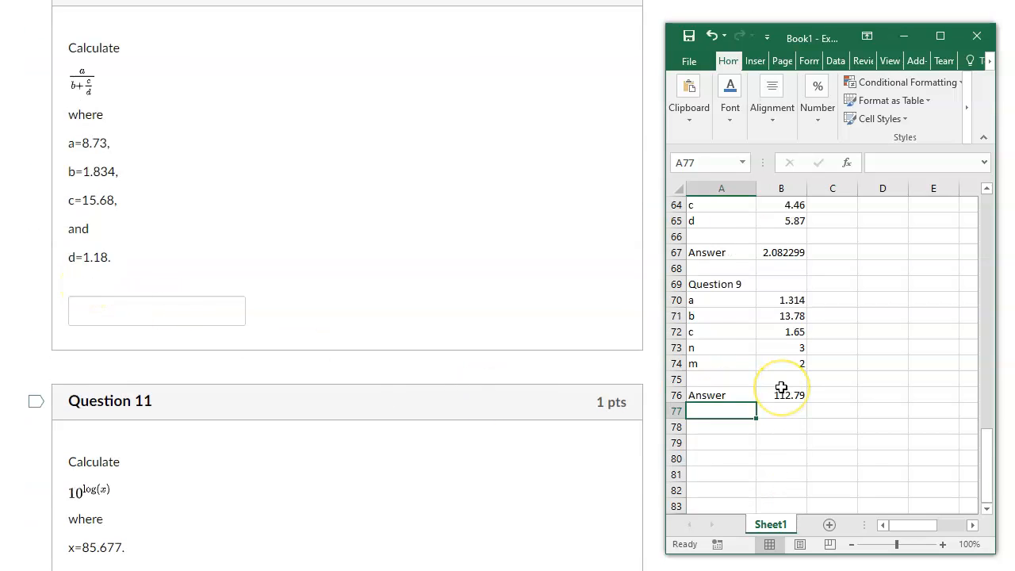
click(732, 347)
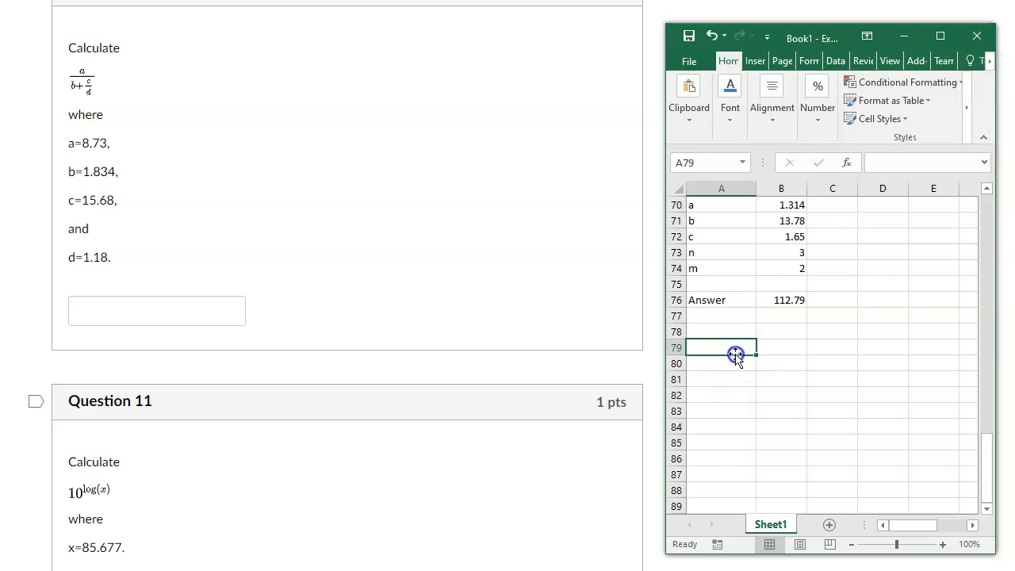
click(735, 332)
text(Question 10)
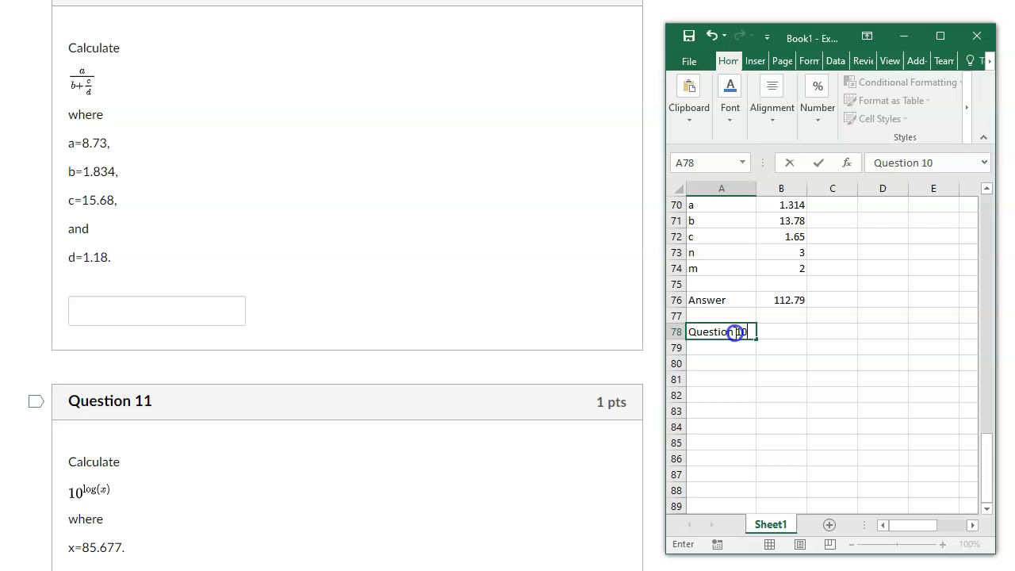
key(Return)
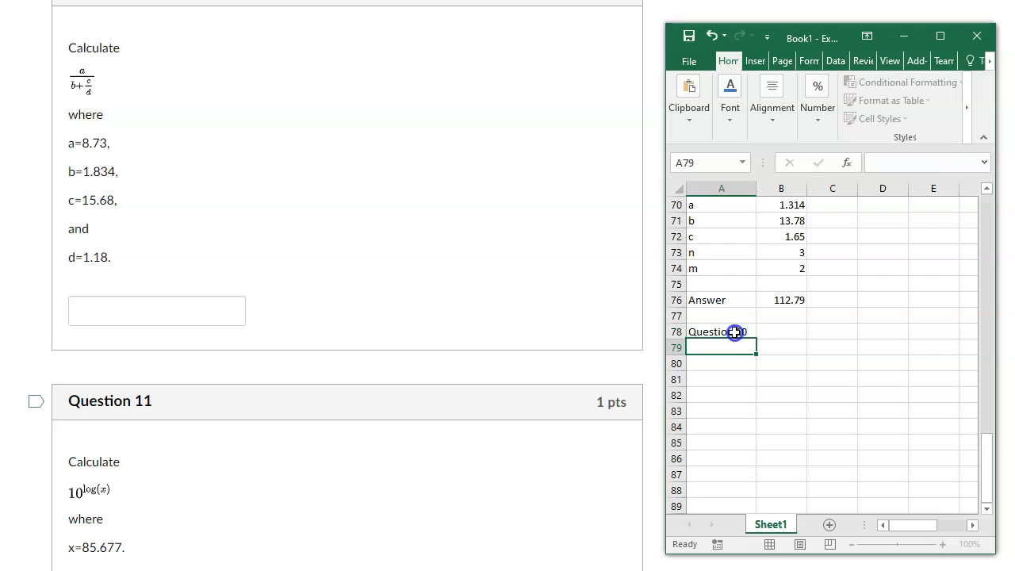
Label cells A79 to A82 with the Question 10 variable names a, b, c and d, and cell A84 with "Answer".
text(a)
key(Return)
text(b)
key(Return)
text(c)
key(Return)
text(d)
key(Return)
key(Return)
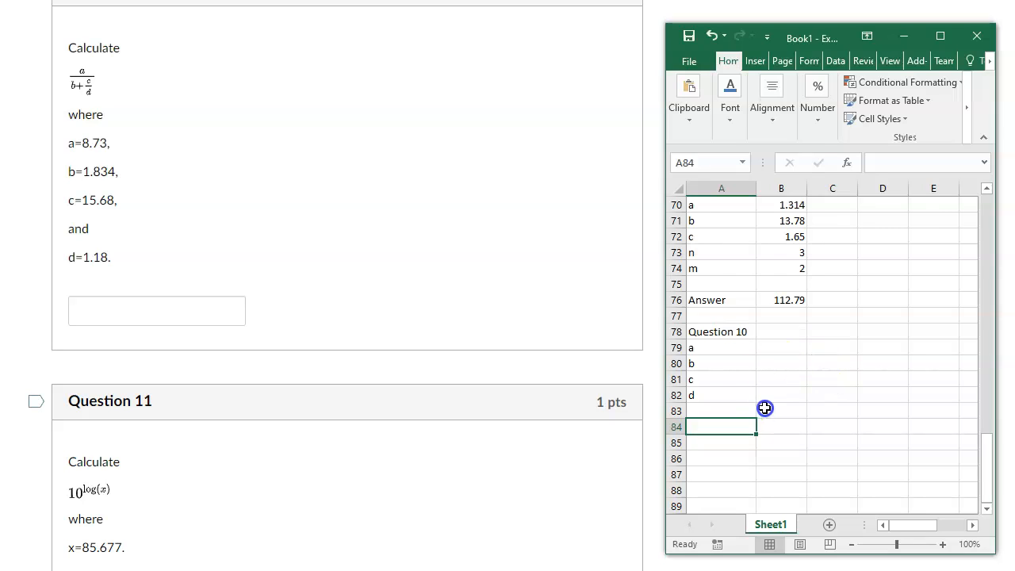
text(Answer)
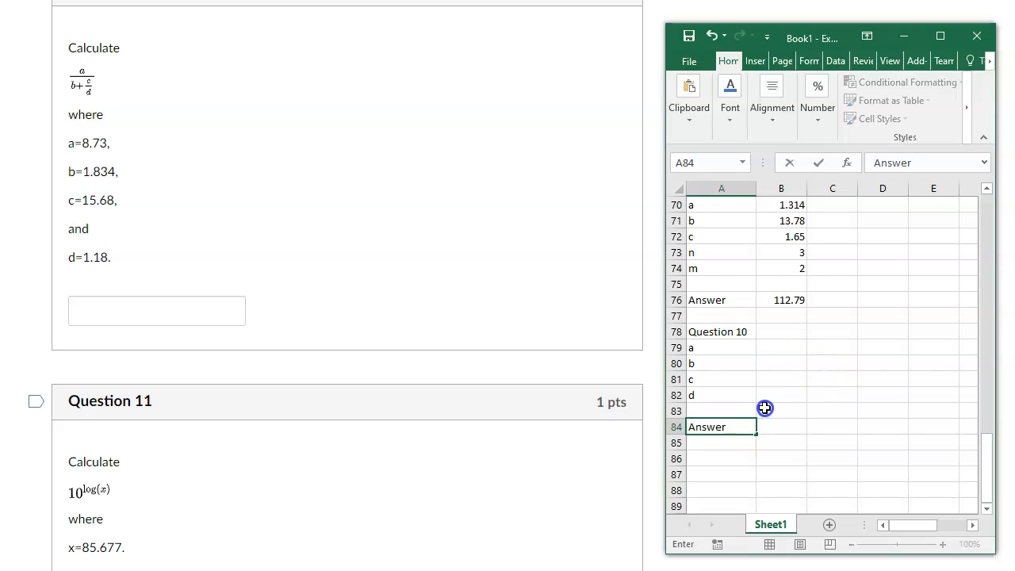
Enter the Question 10 values 8.73, 1.834, 15.68 and 1.18 in cells B79 to B82.
click(786, 349)
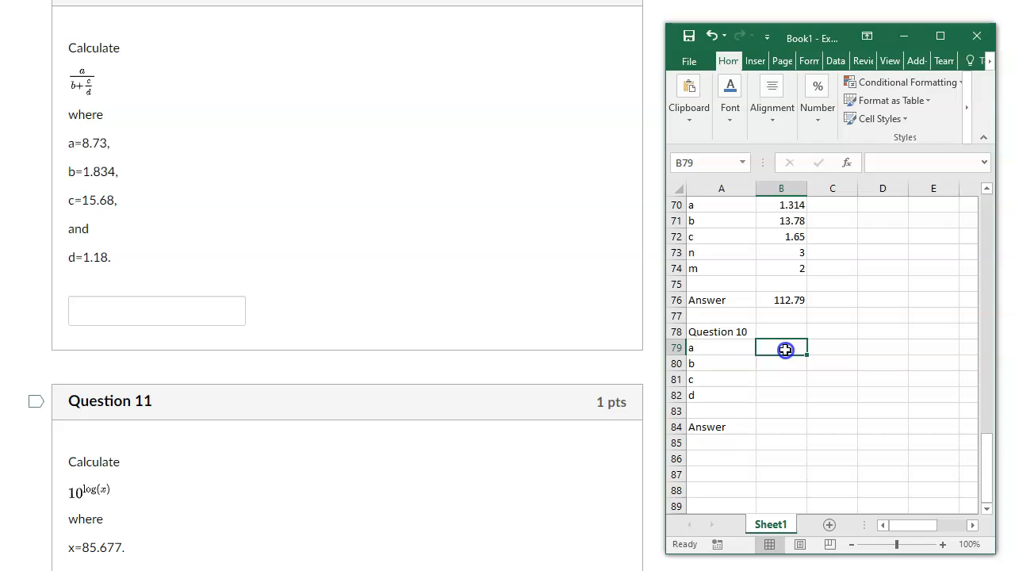
text(8.73)
key(Return)
text(1.834)
key(Return)
text(15.68)
key(Return)
text(1.18)
key(Return)
key(Return)
Calculate the Question 10 answer in cell B84 with the formula =B79/(B80+B81/B82).
text(=)
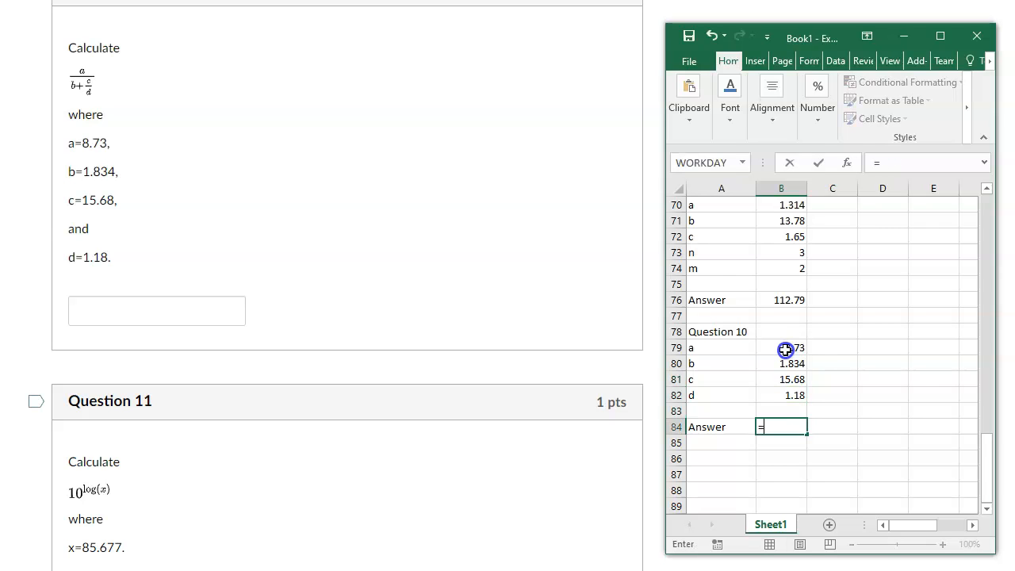
click(785, 350)
text(/()
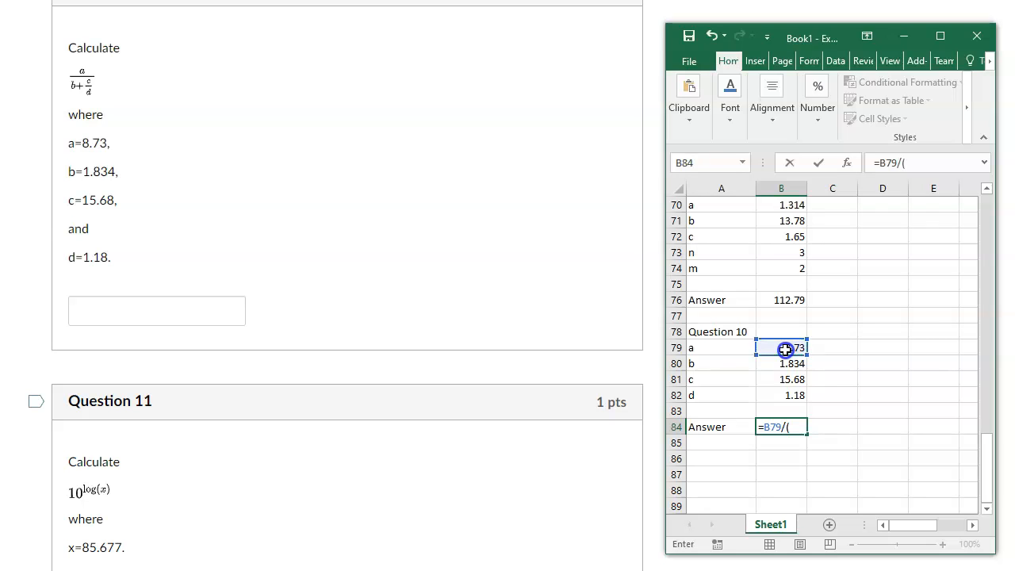
click(775, 364)
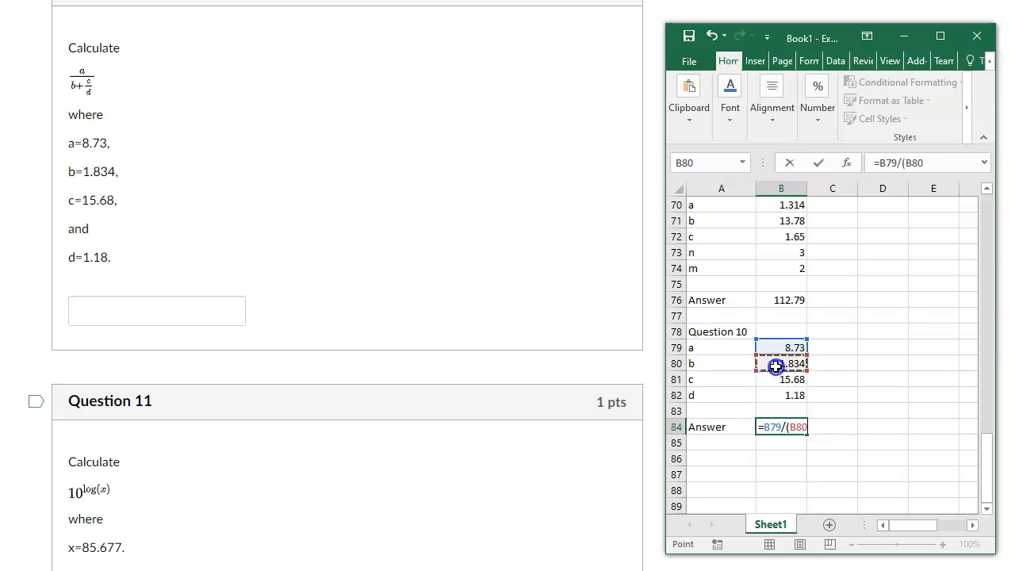
text(+)
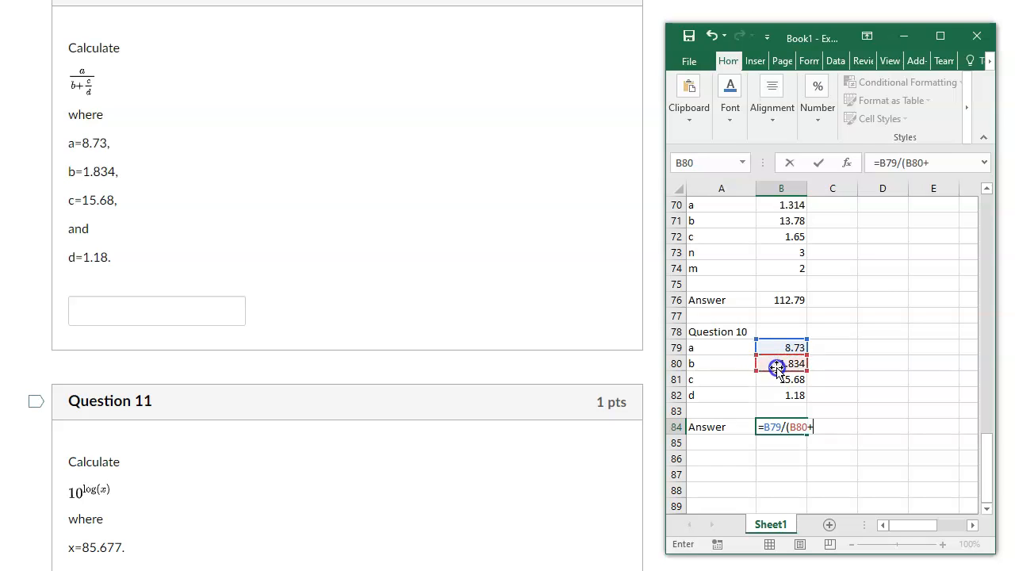
click(776, 380)
text(/)
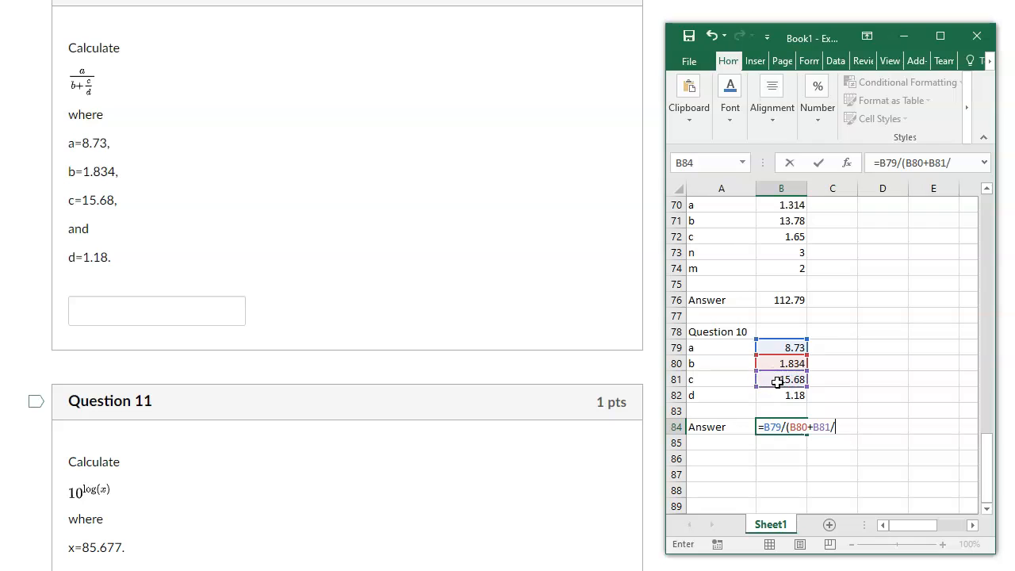
click(774, 393)
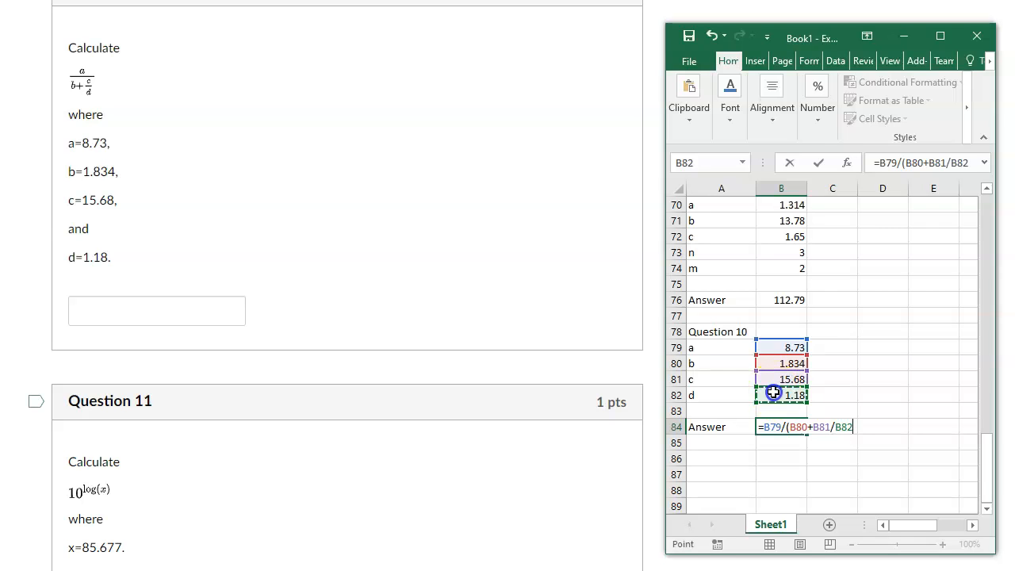
text())
key(Return)
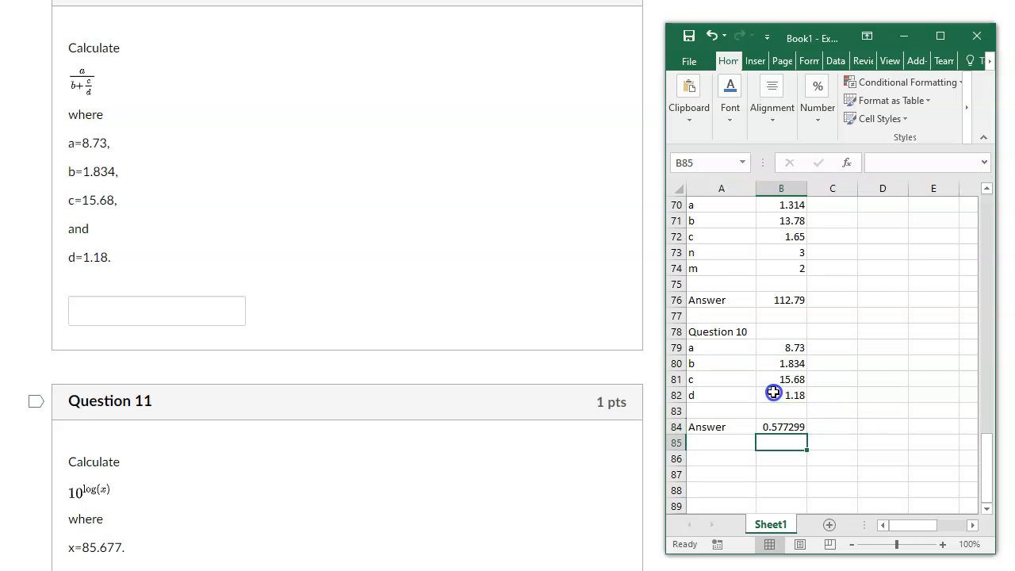
Bring Question 11 into view on the quiz page, then enter the heading "Question 11" in Excel cell A86 and the label x in A87.
scroll(428, 221, down, 4)
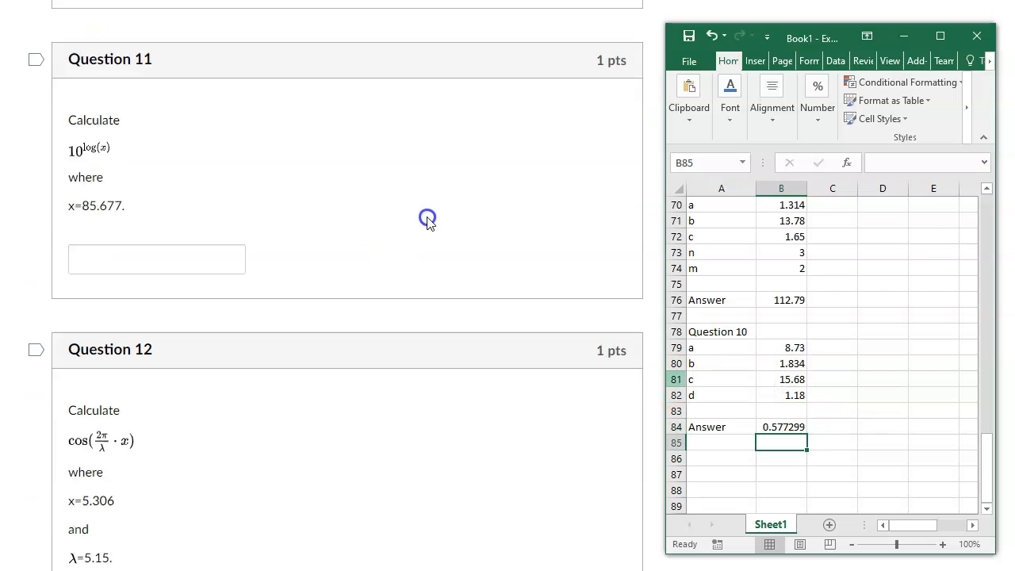
click(722, 459)
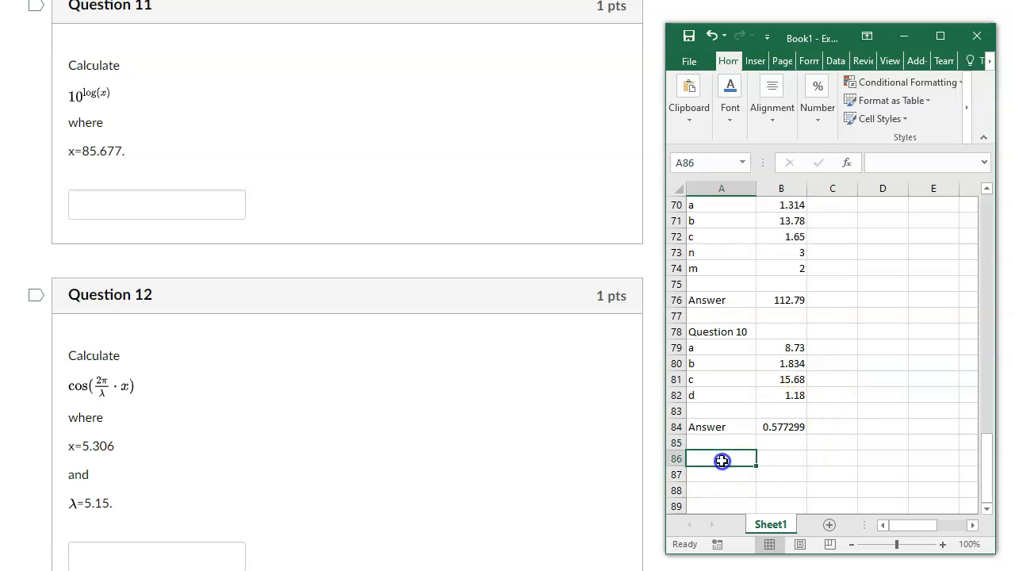
text(Question 11)
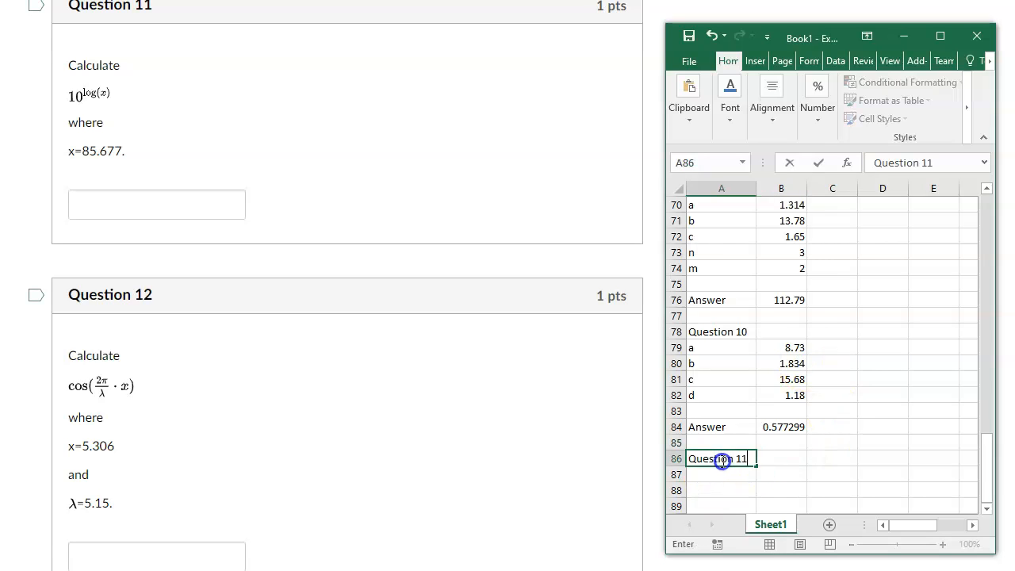
key(Return)
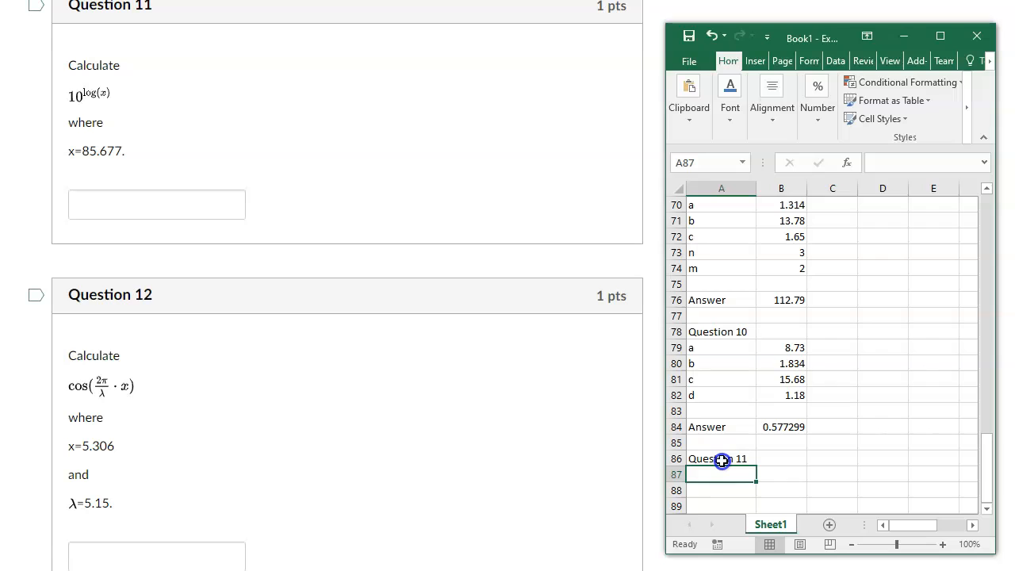
text(x)
key(Tab)
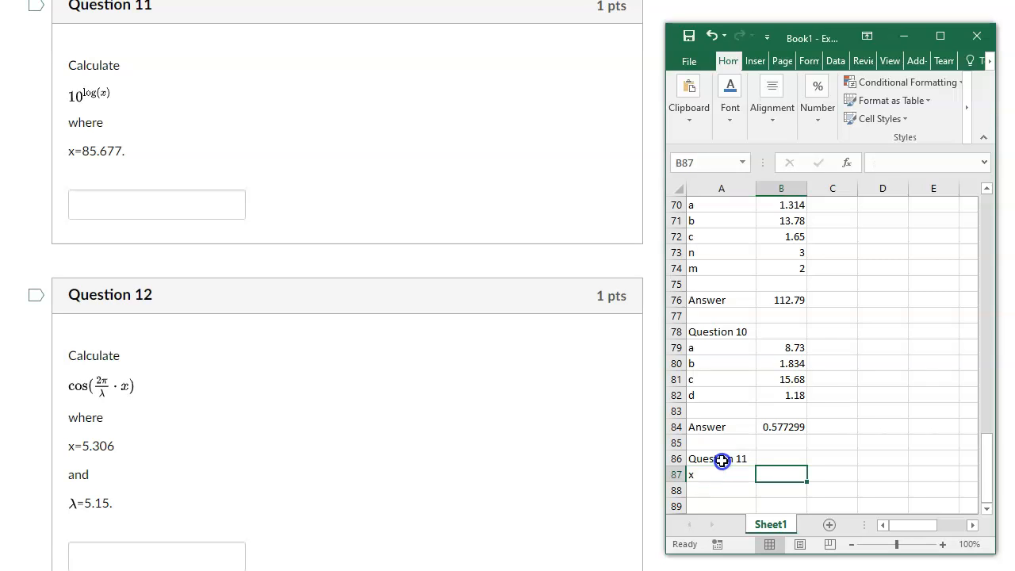
Enter the Question 11 value 85.677 in cell B87 and label cell A89 "Answer".
text(85.)
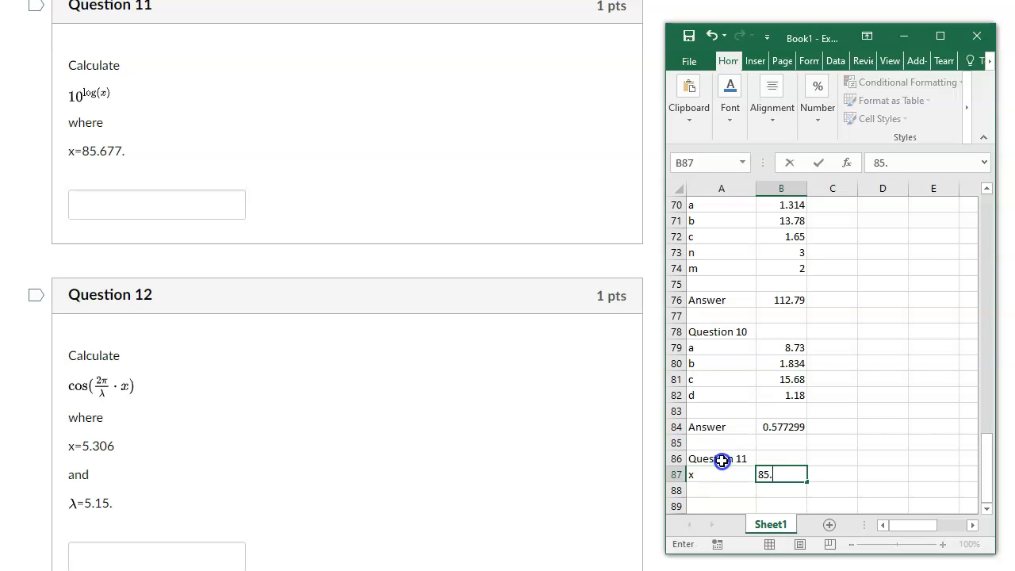
text(677)
key(Return)
key(Return)
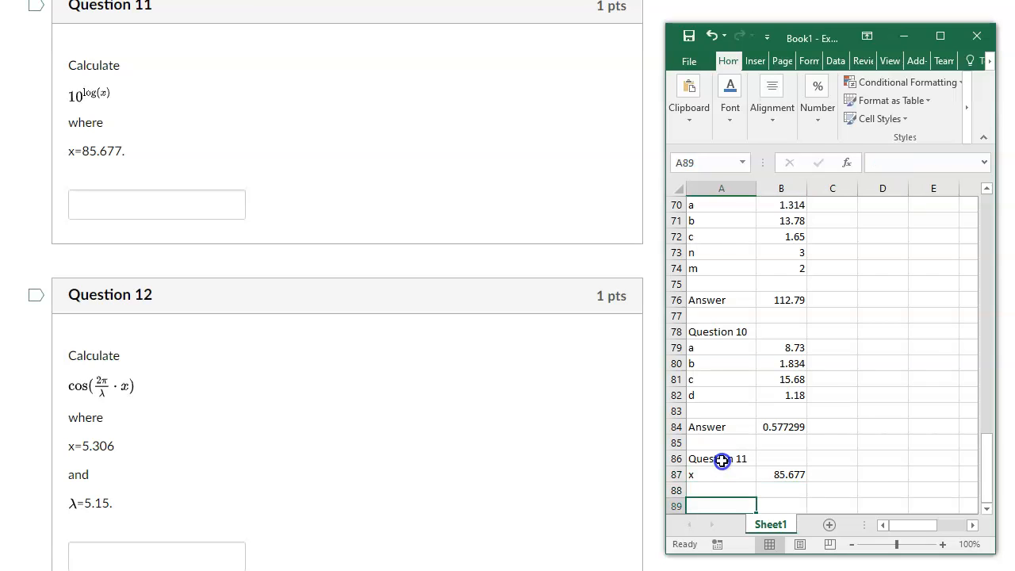
text(an)
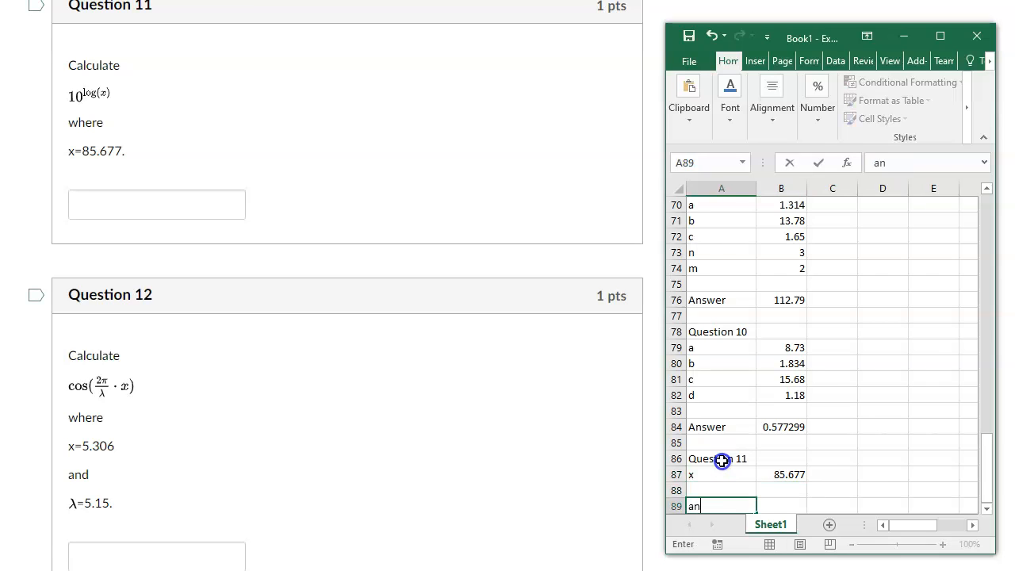
key(BackSpace)
key(BackSpace)
text(Answer)
key(Tab)
text(10^log()
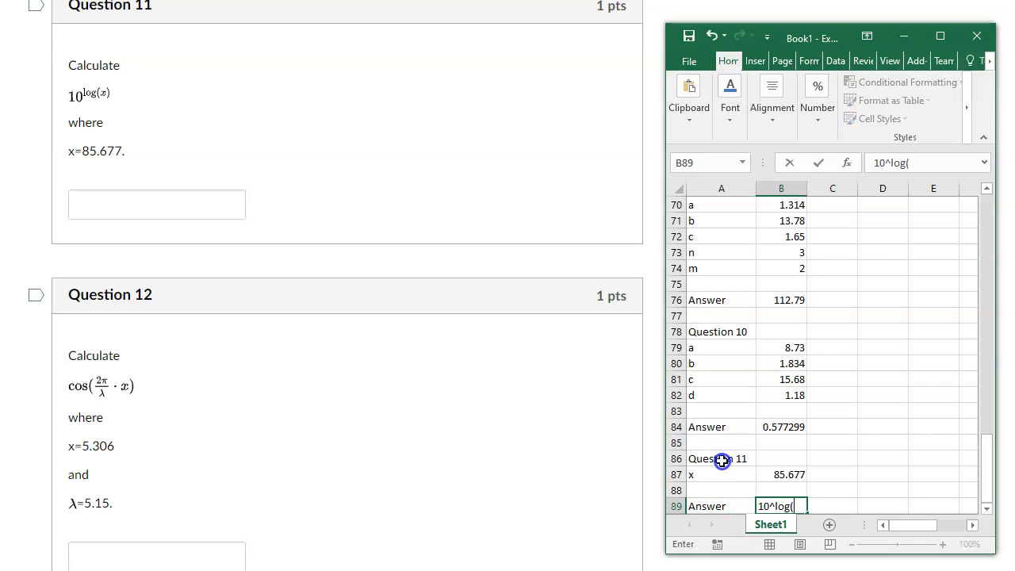
click(776, 473)
text())
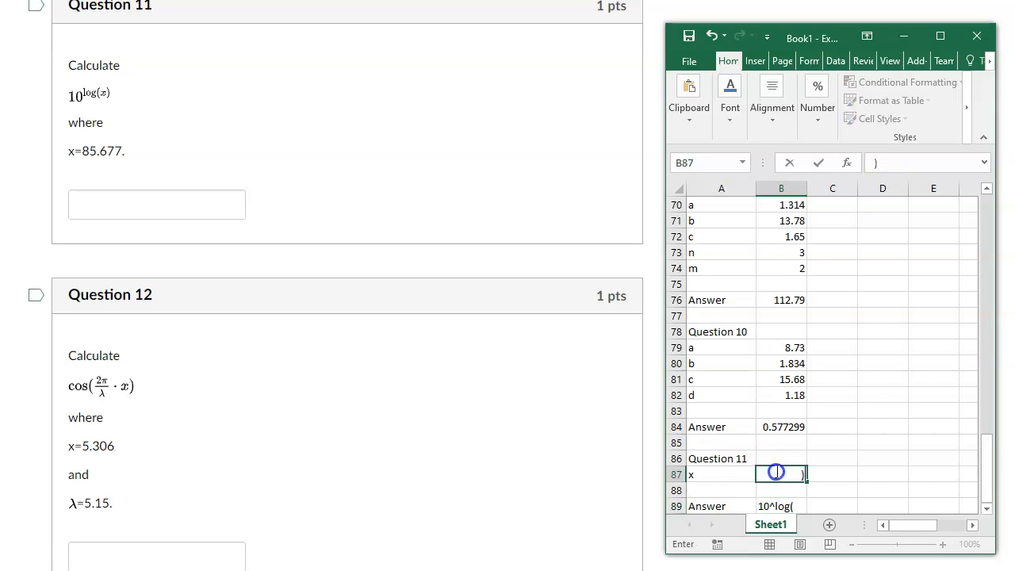
key(Return)
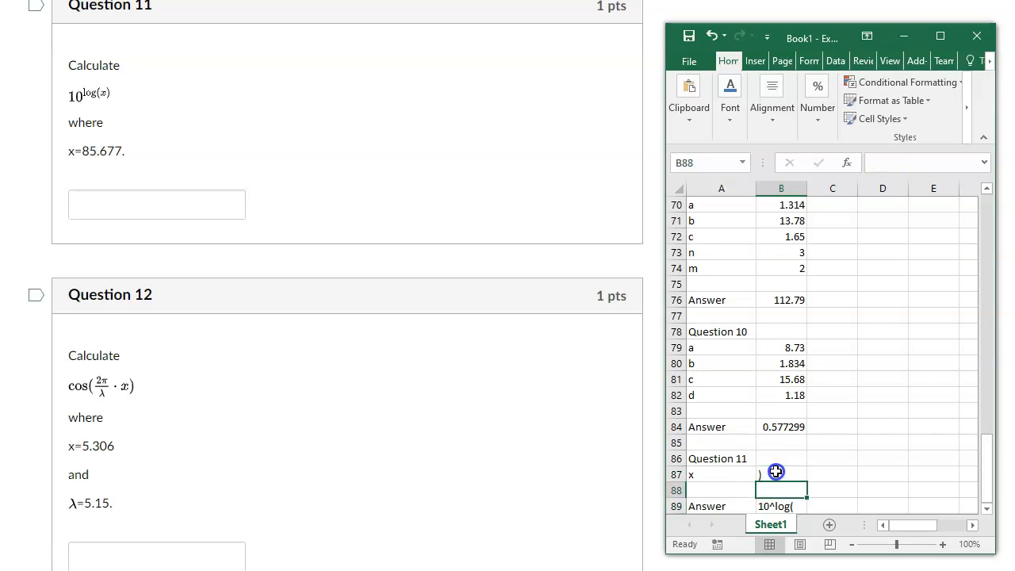
key(ctrl+z)
key(ctrl+z)
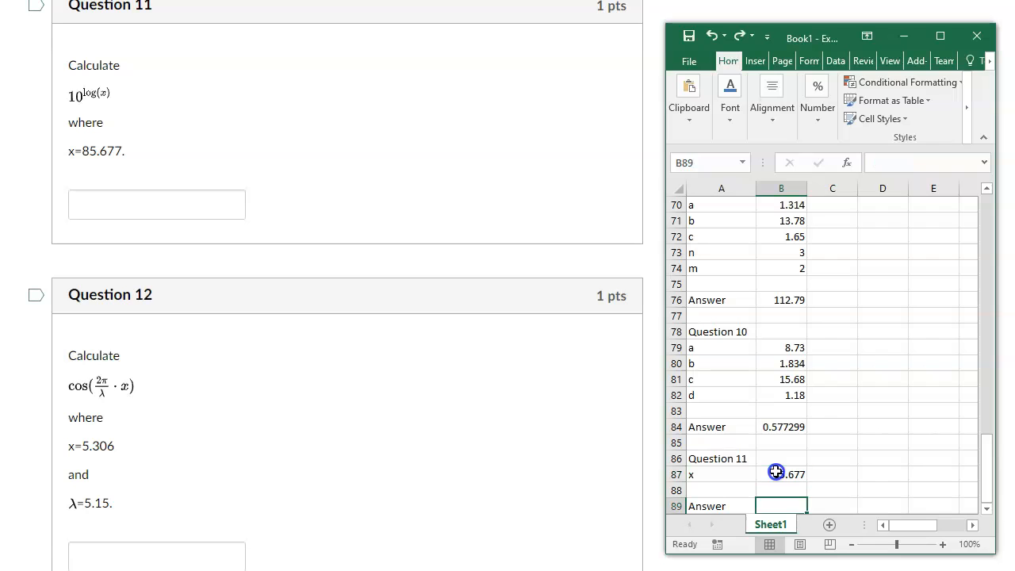
Calculate the Question 11 answer in cell B89 with the formula =10^log(B87).
scroll(776, 473, down, 1)
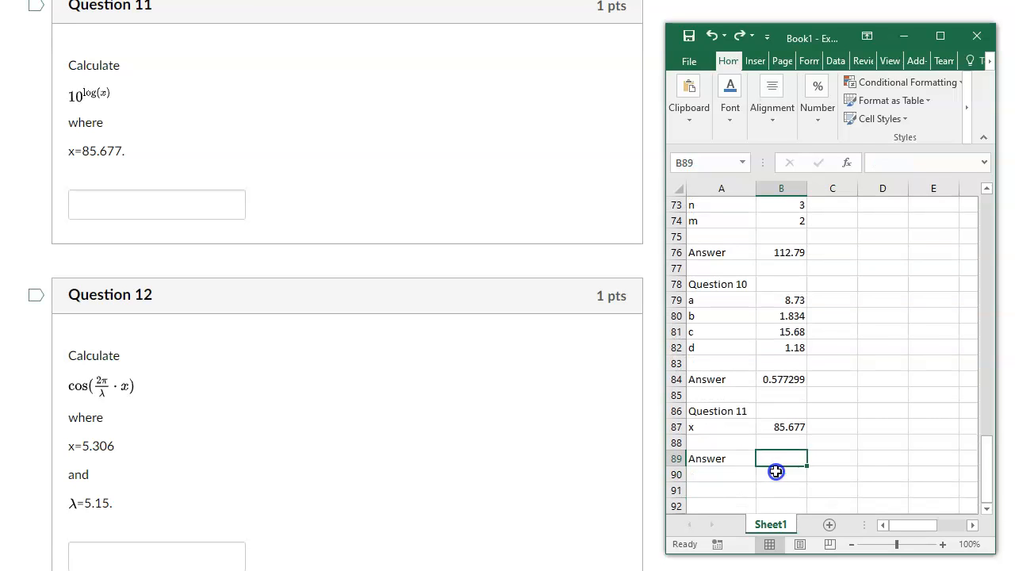
text(=10^log()
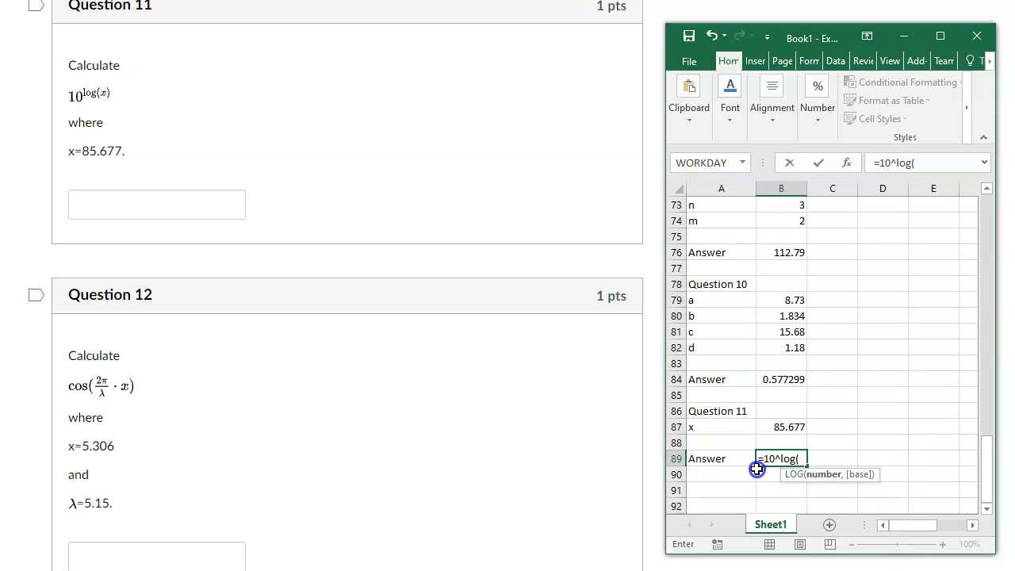
click(772, 429)
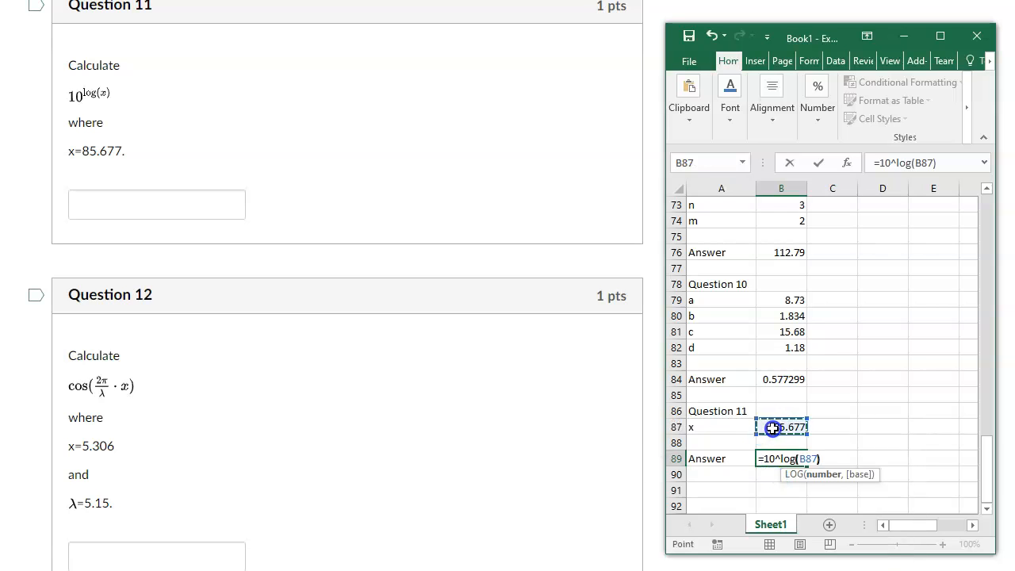
key(Return)
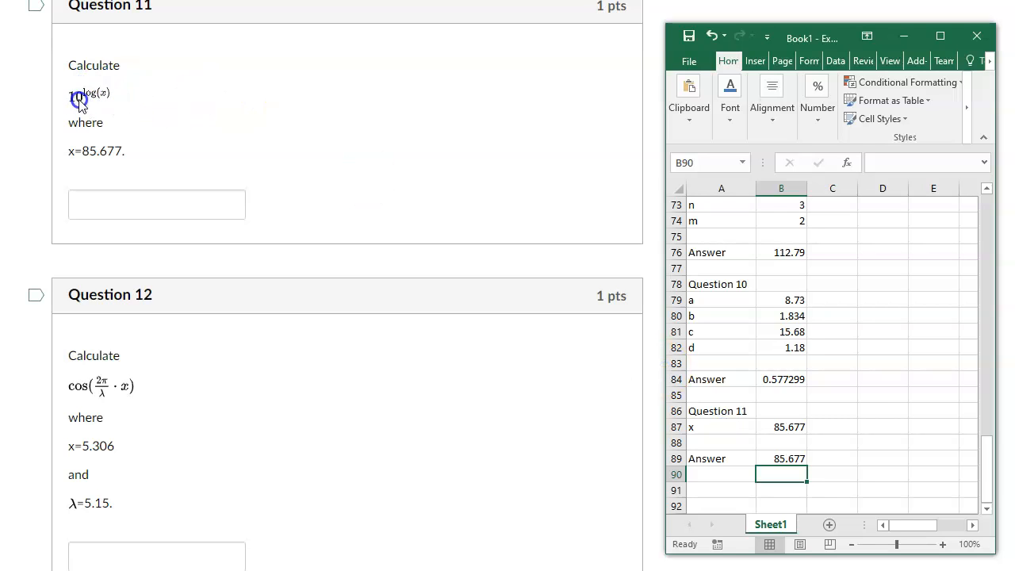
Enter the heading "Question 12" in cell A91 and the labels x, lambda and pi in cells A92 to A94.
scroll(941, 351, down, 2)
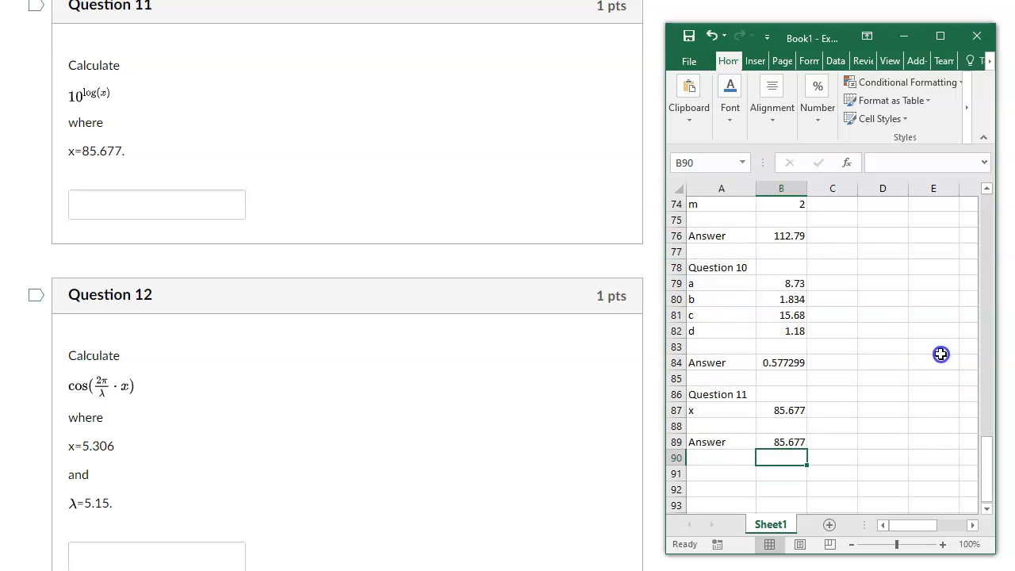
click(706, 395)
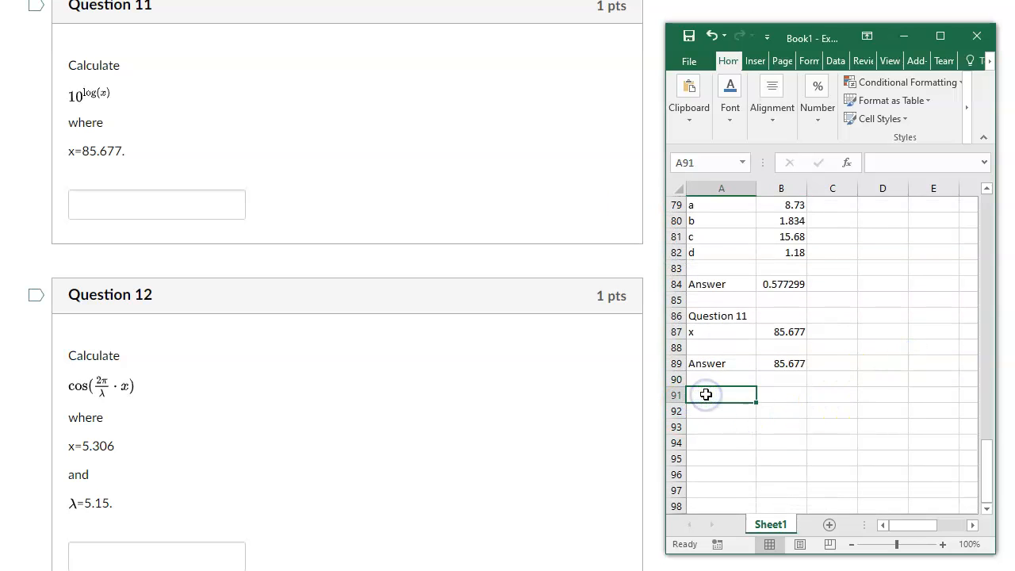
text(Question 12)
key(Return)
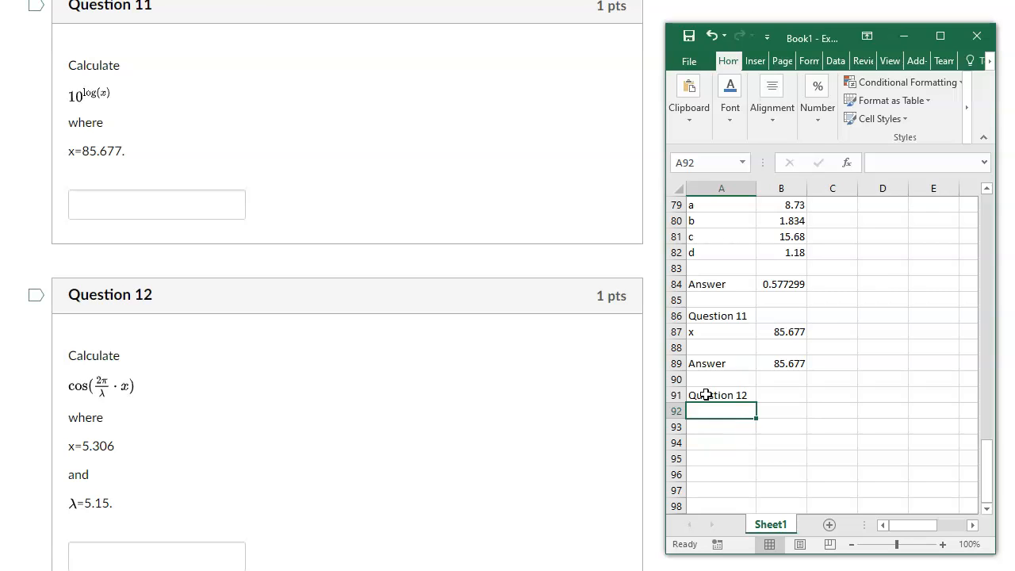
text(x)
key(Return)
text(lambda)
key(Return)
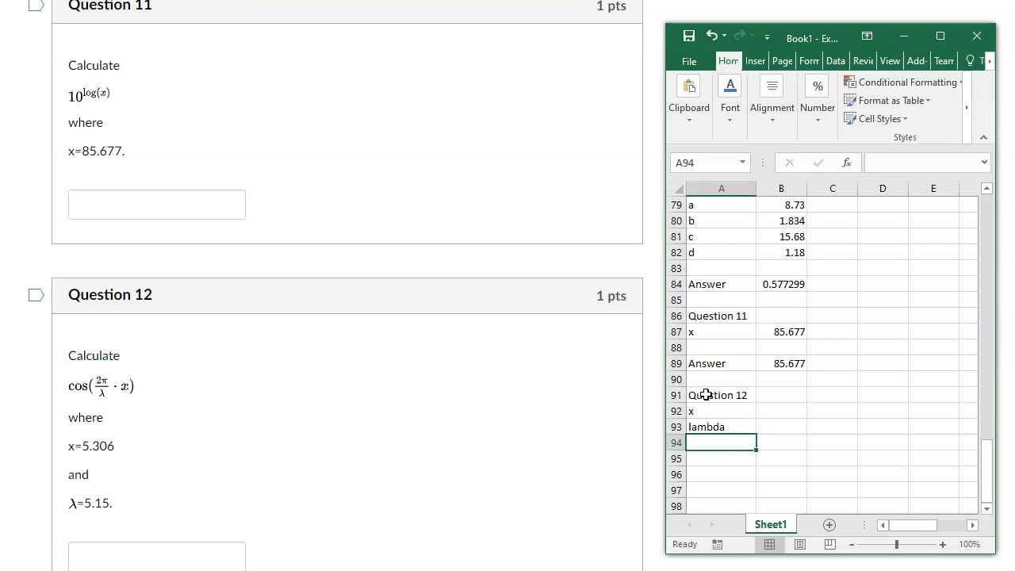
text(pi)
key(Return)
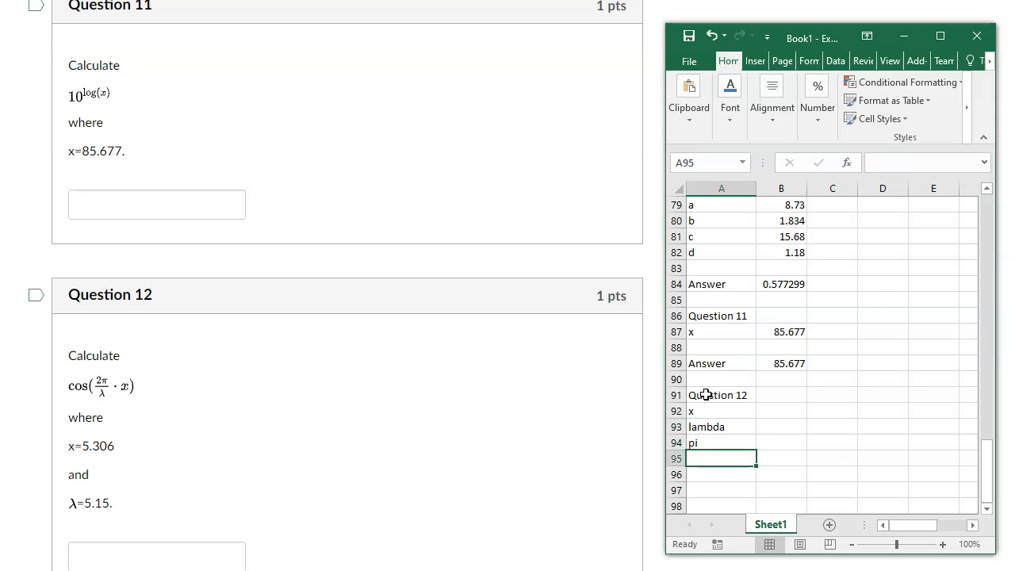
key(Return)
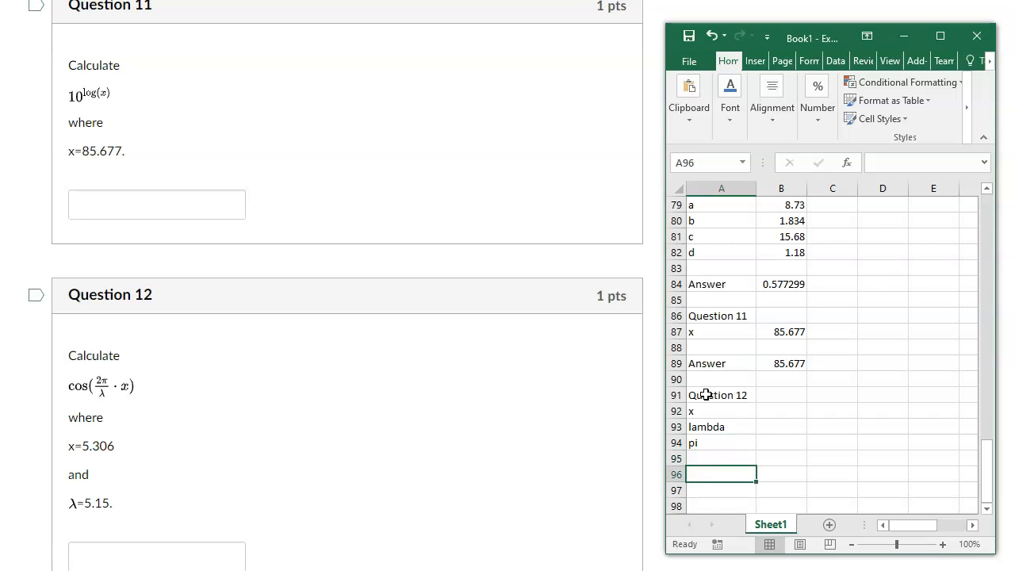
Enter the Question 12 values 5.306 and 5.15 in cells B92 and B93, and the formula =pi() in B94.
click(781, 411)
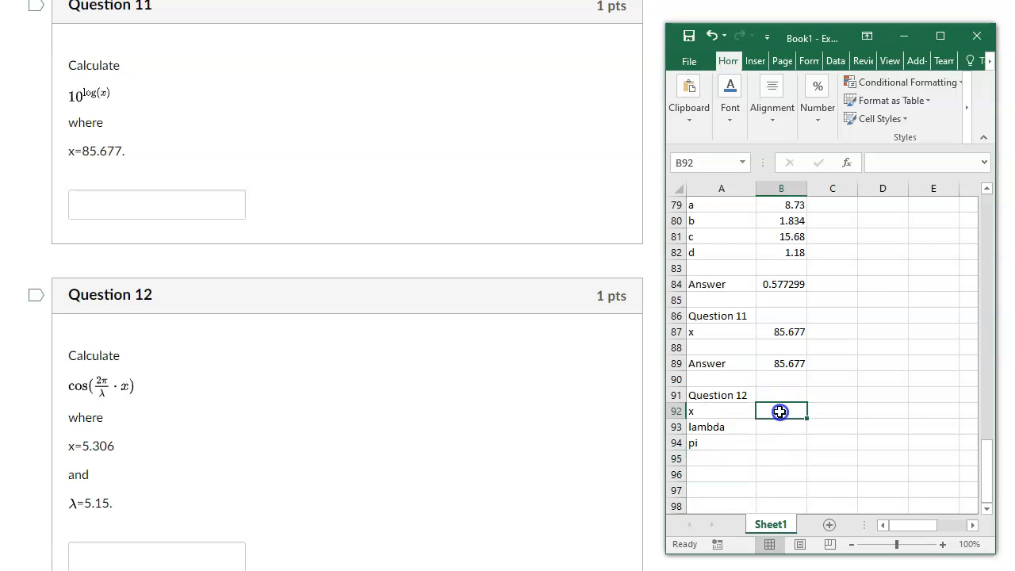
text(5.306)
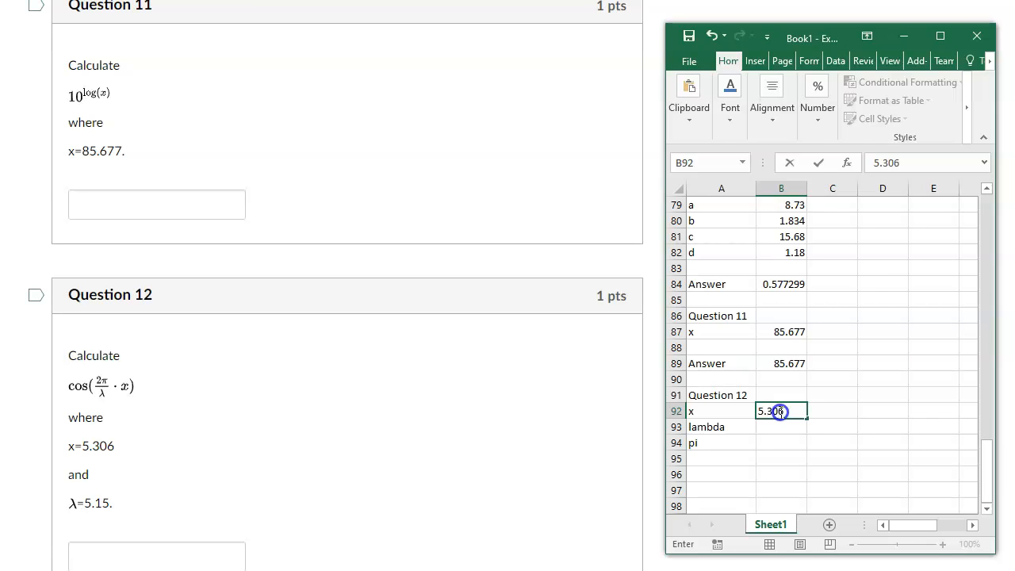
key(Return)
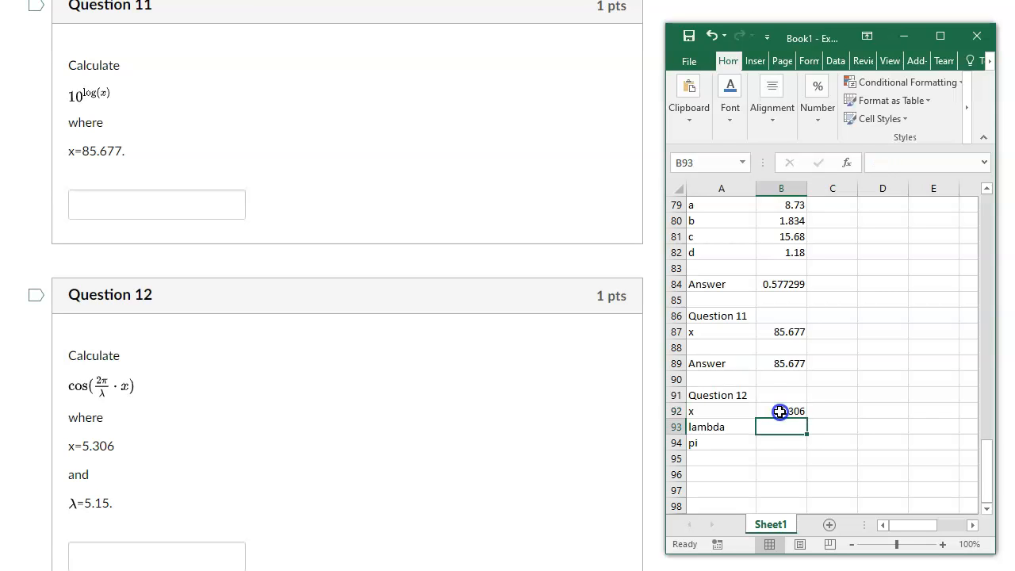
text(5.15)
key(Return)
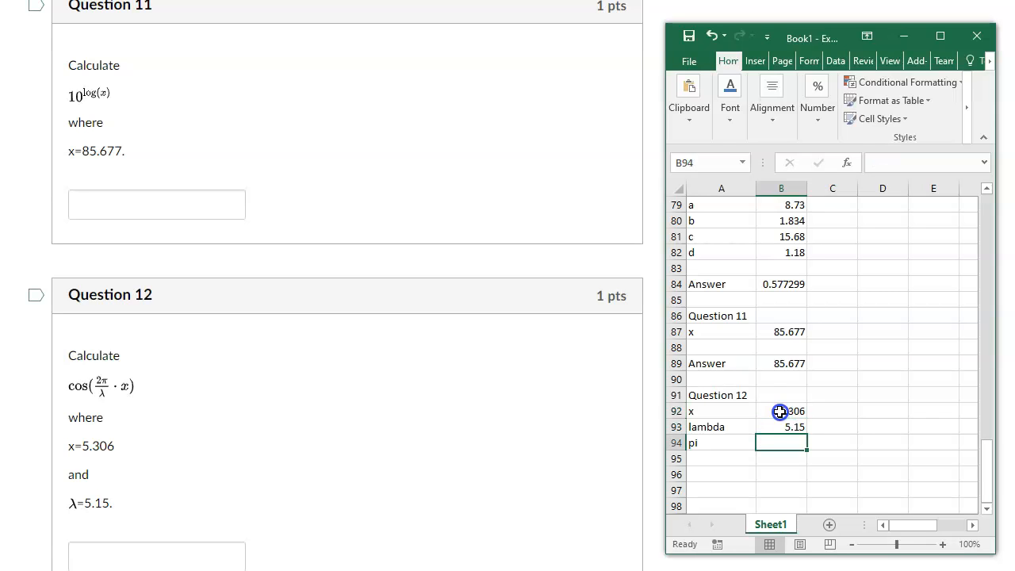
text(=pi())
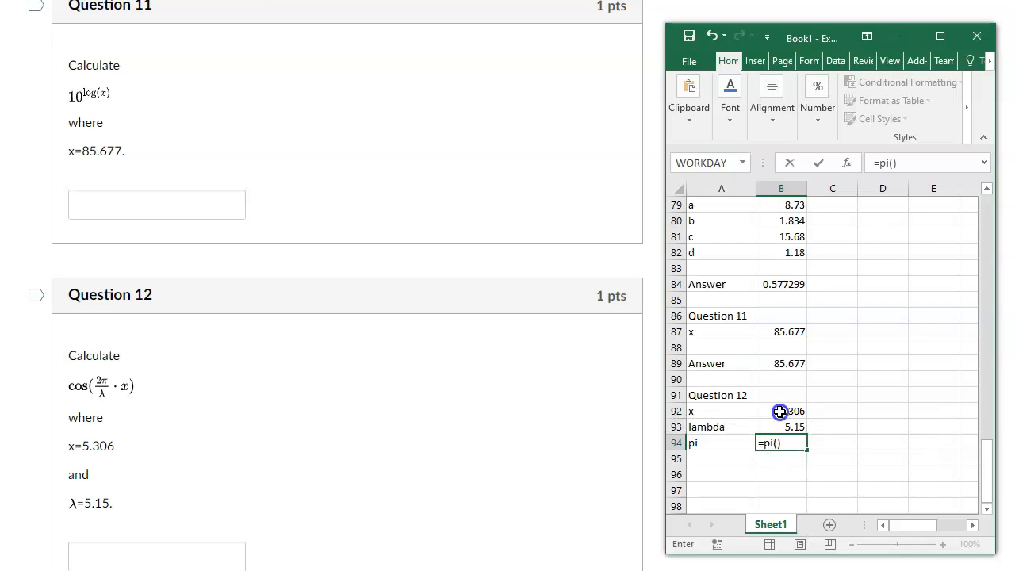
key(Return)
key(Return)
Label cell A96 "Answer" for Question 12, leaving one blank row below the pi entry.
key(Left)
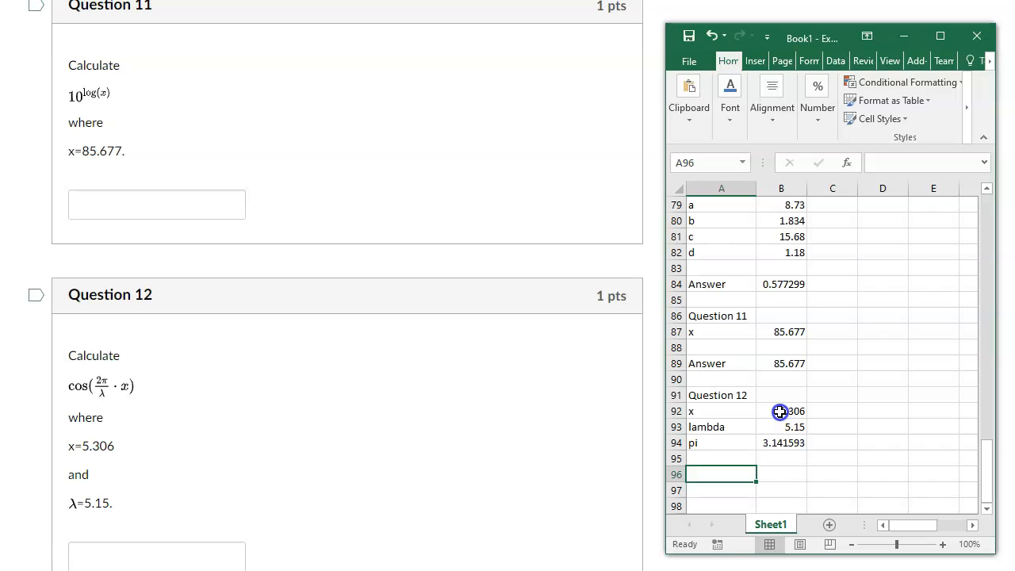
text(Answer)
key(Tab)
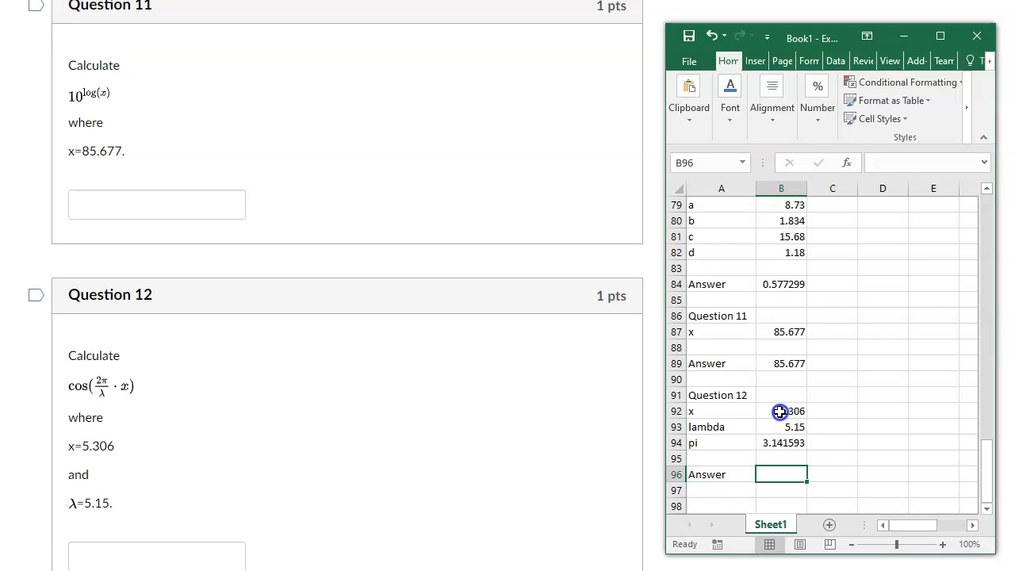
Calculate the Question 12 answer in cell B96 with the formula =cos(2*B94/B93*B92).
text(=cos)
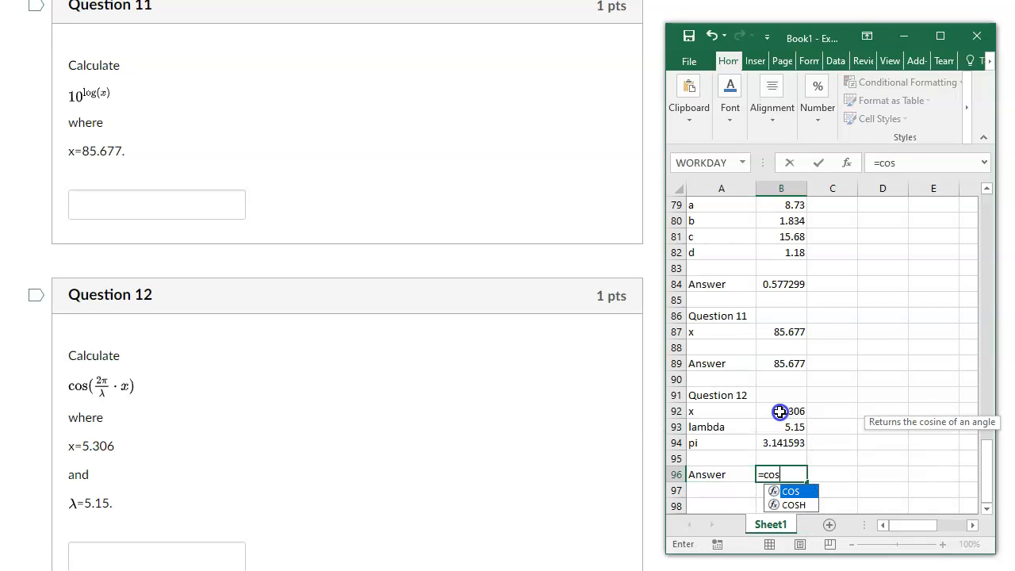
text((2*)
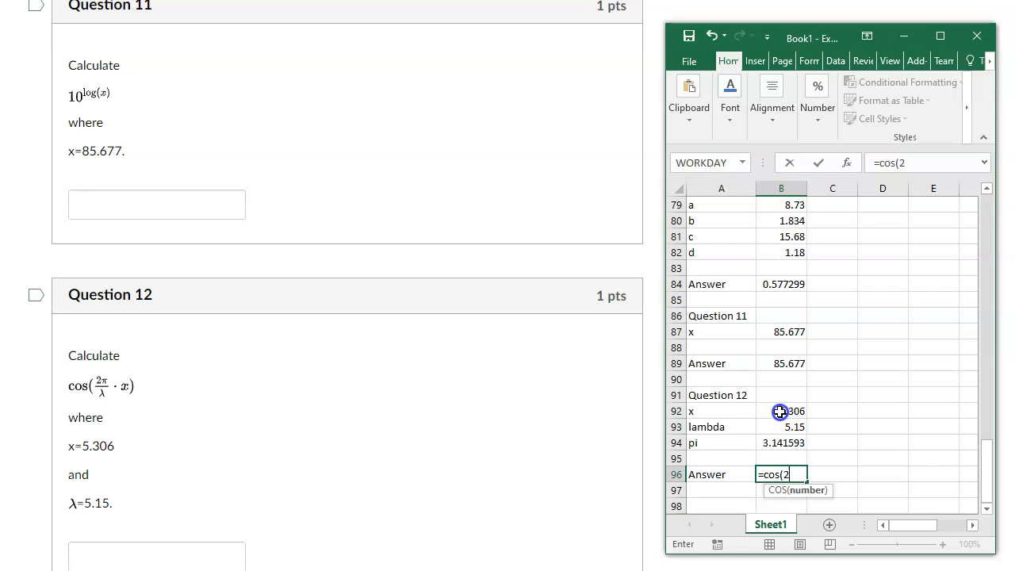
click(788, 443)
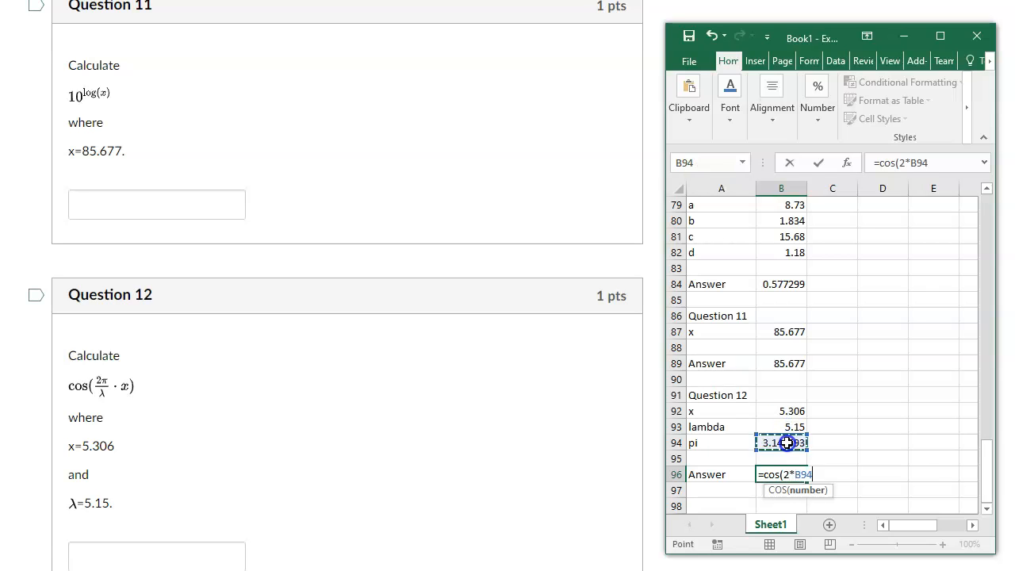
text(/)
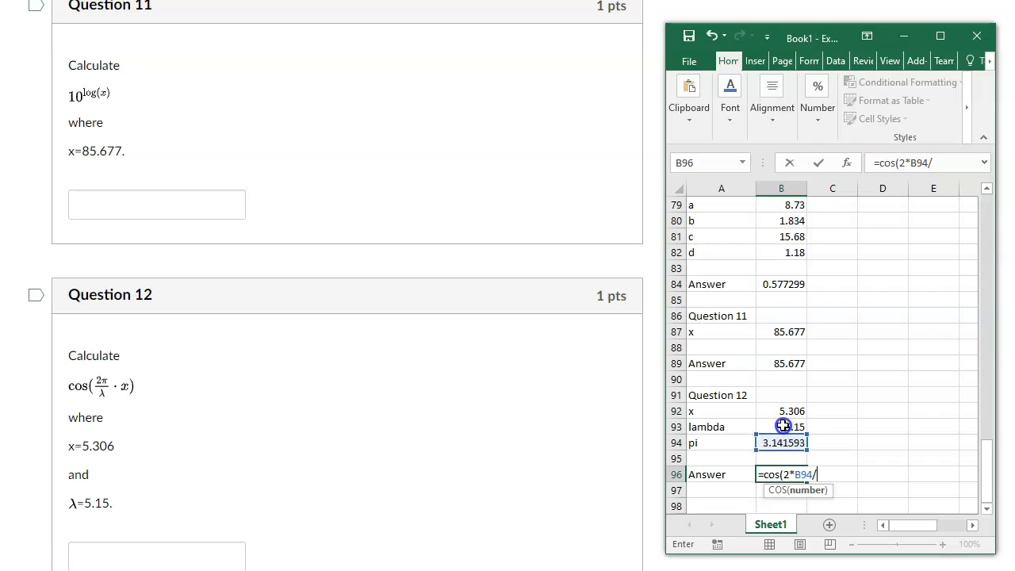
click(783, 426)
text(*)
click(785, 412)
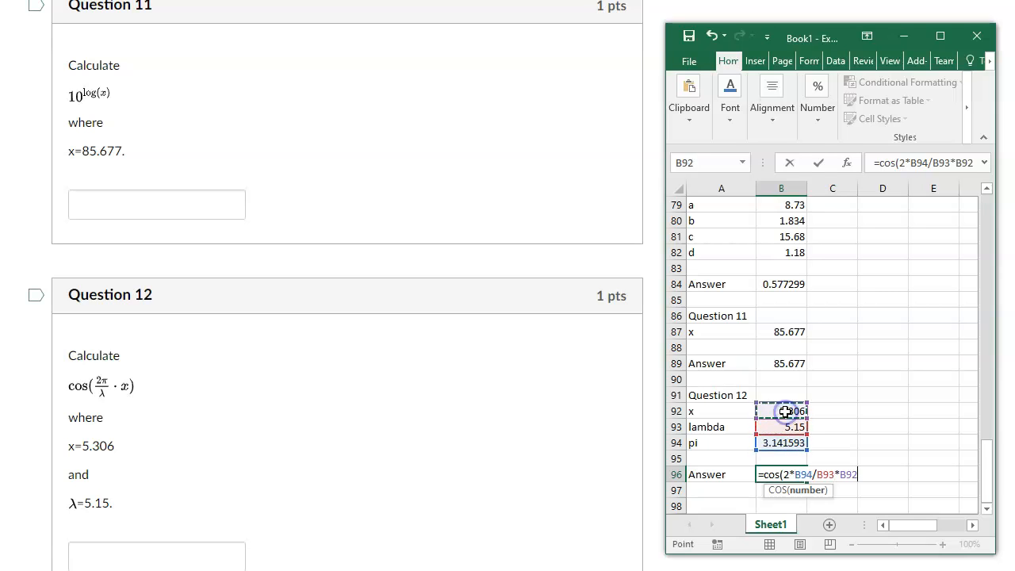
text())
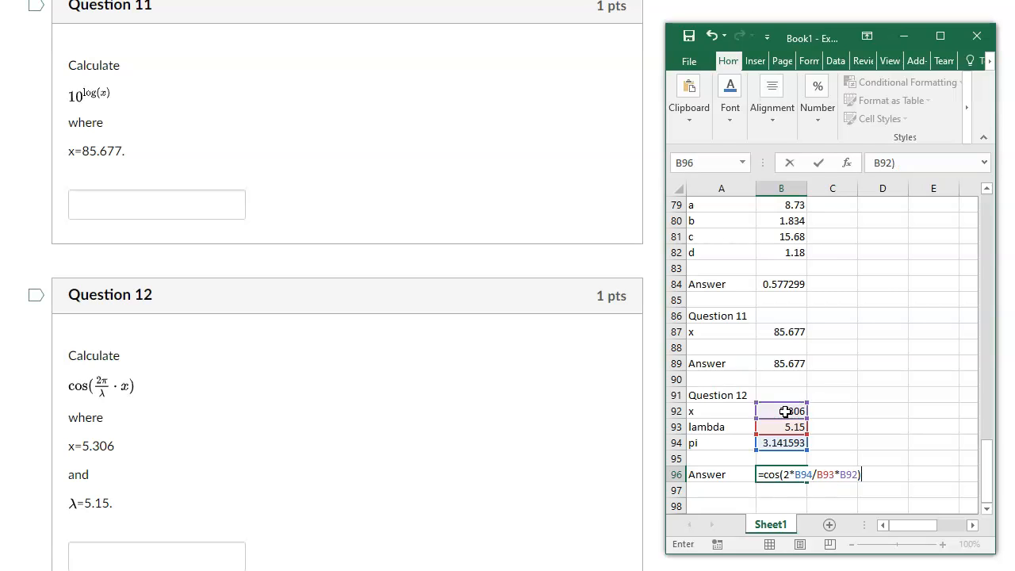
click(850, 495)
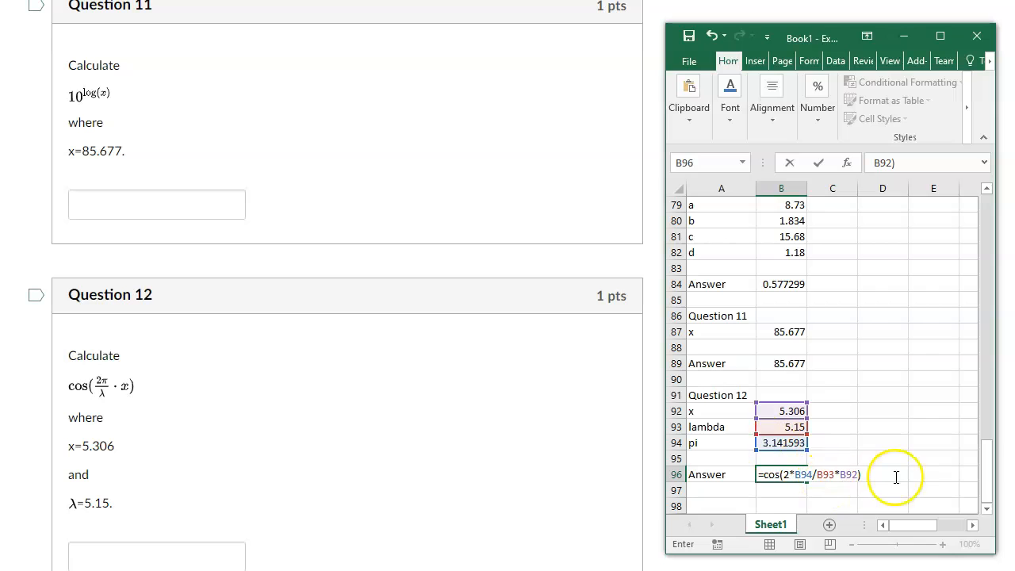
click(730, 486)
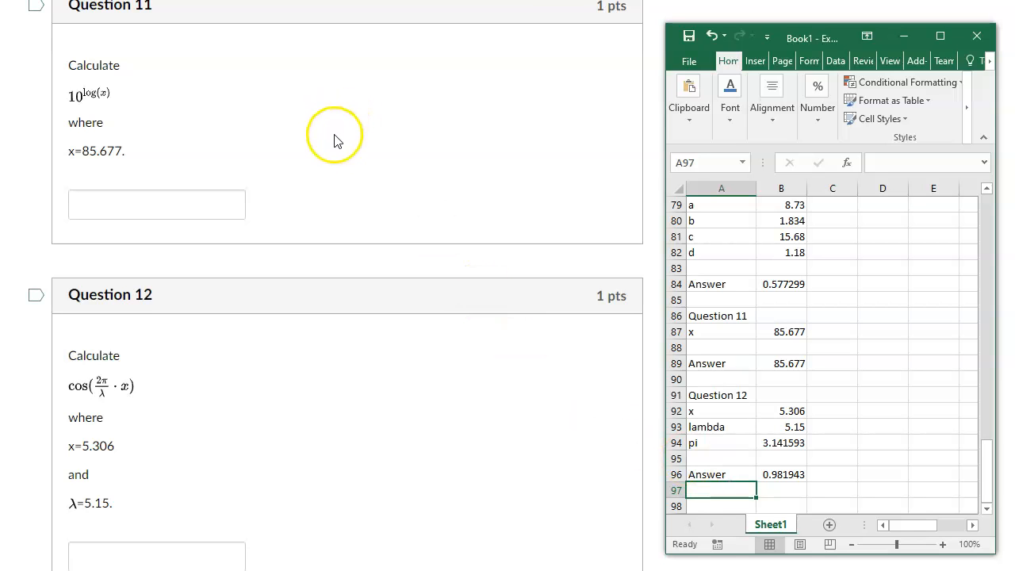
Enter the heading "Question 13" in cell A98, leaving one blank row below the Question 12 answer.
scroll(336, 143, down, 3)
scroll(336, 147, down, 3)
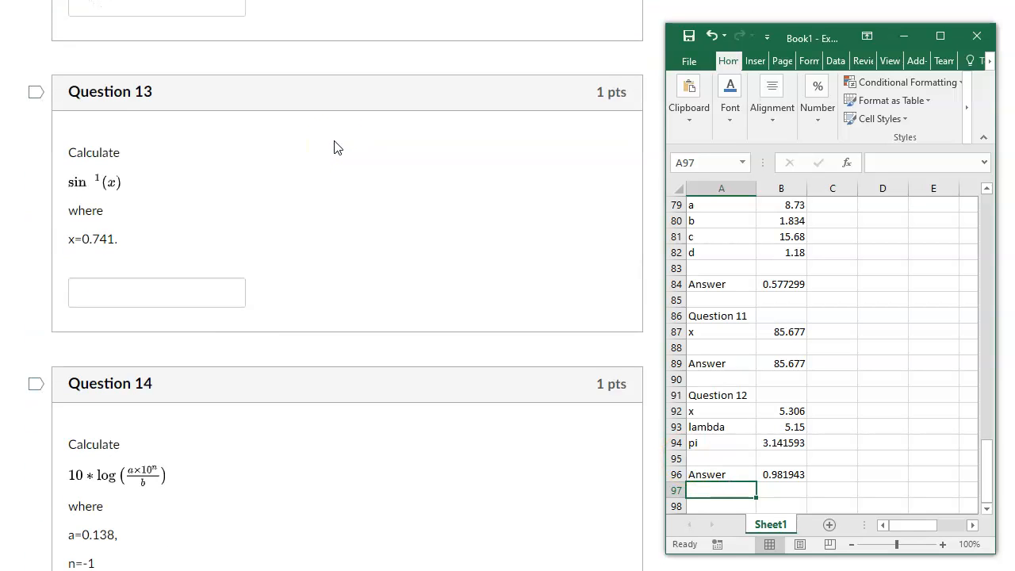
scroll(737, 401, down, 3)
click(717, 380)
key(Up)
text(u)
key(BackSpace)
text(Question 13)
key(Return)
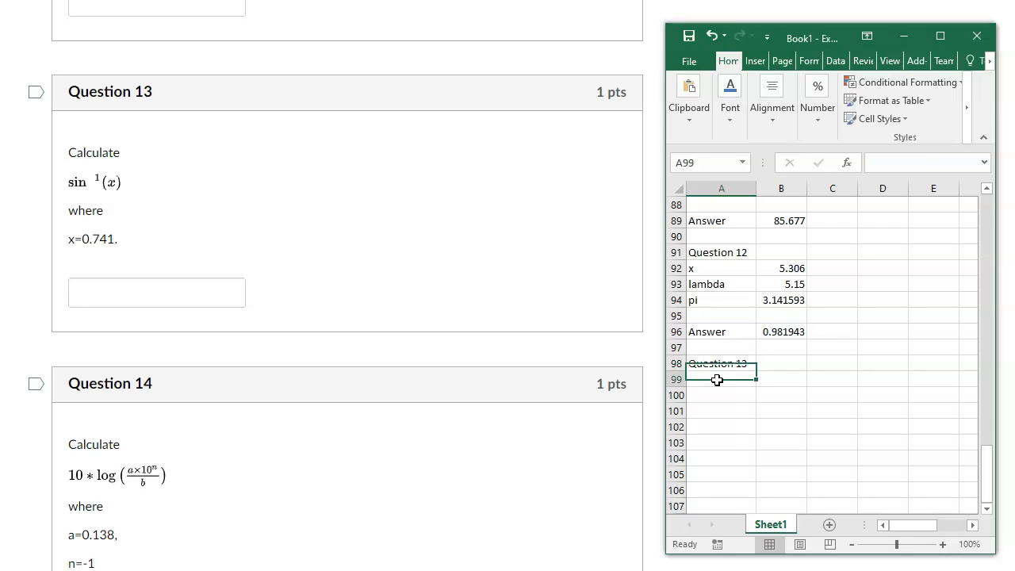
Enter the label x in cell A99 and the Question 13 value 0.741 in cell B99.
text(x)
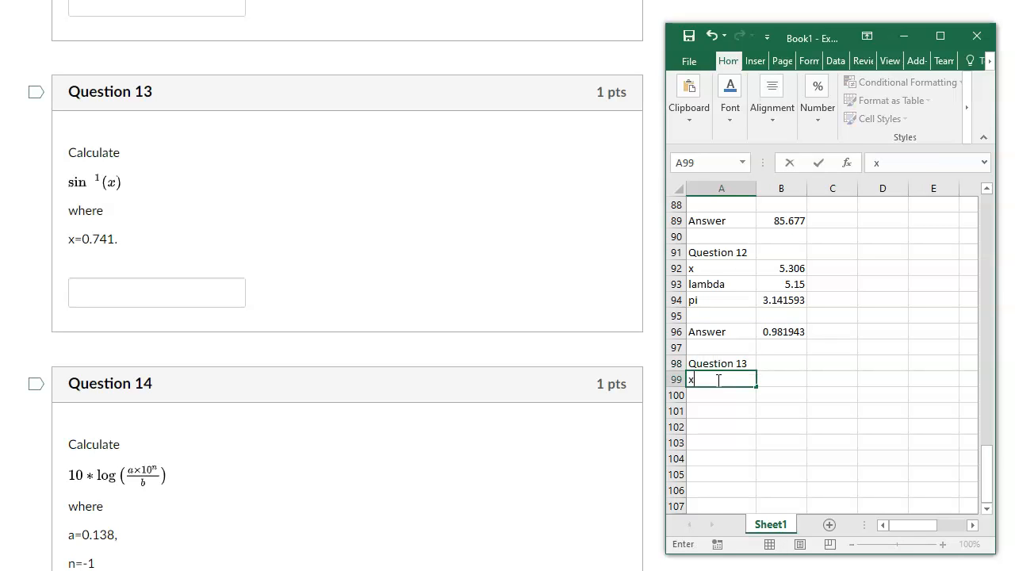
key(Return)
click(718, 380)
key(Right)
text(0.741)
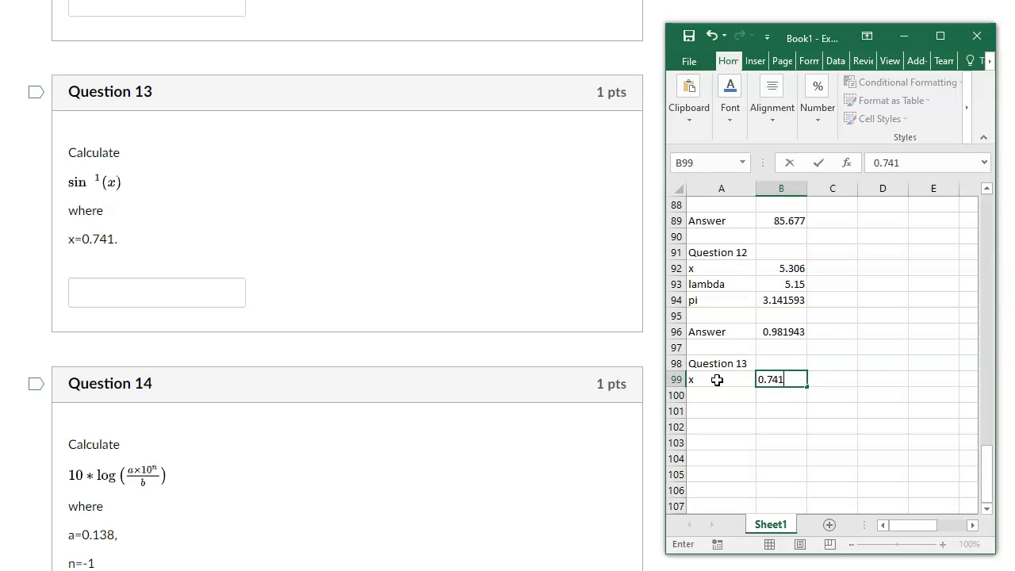
key(Return)
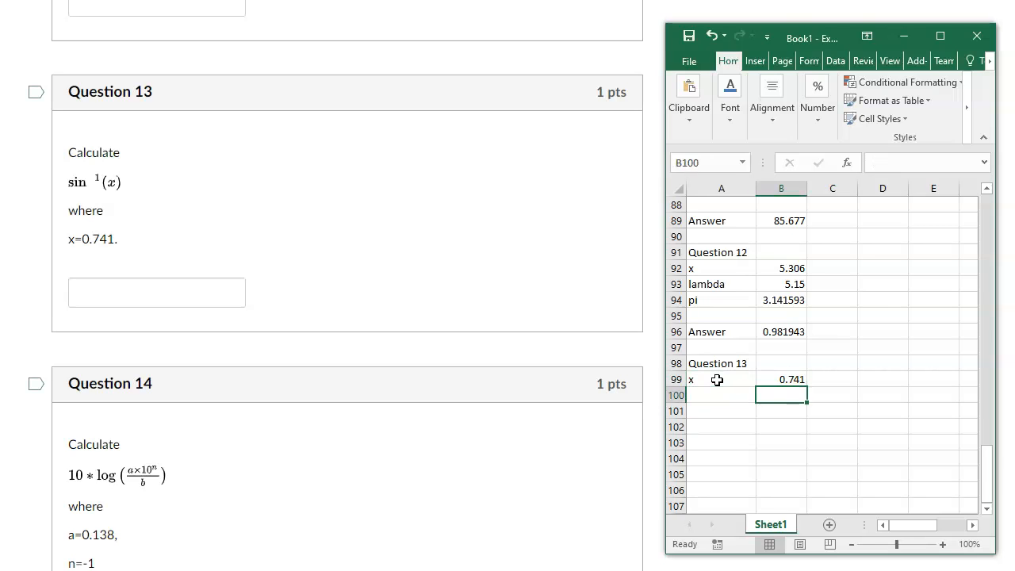
Label cell A101 "Answer" for Question 13, leaving one blank row below the x entry.
key(Down)
key(Left)
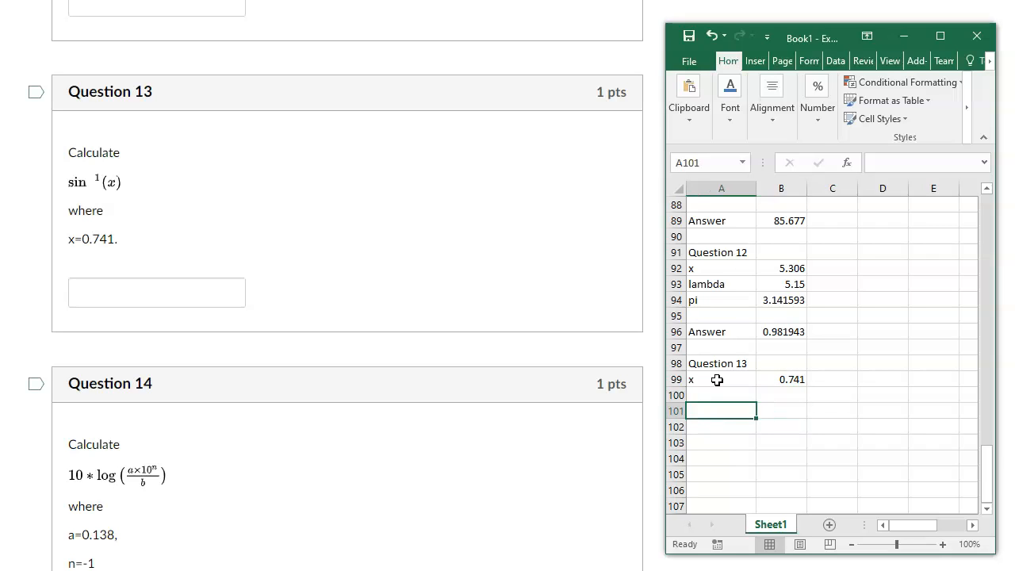
text(Answer)
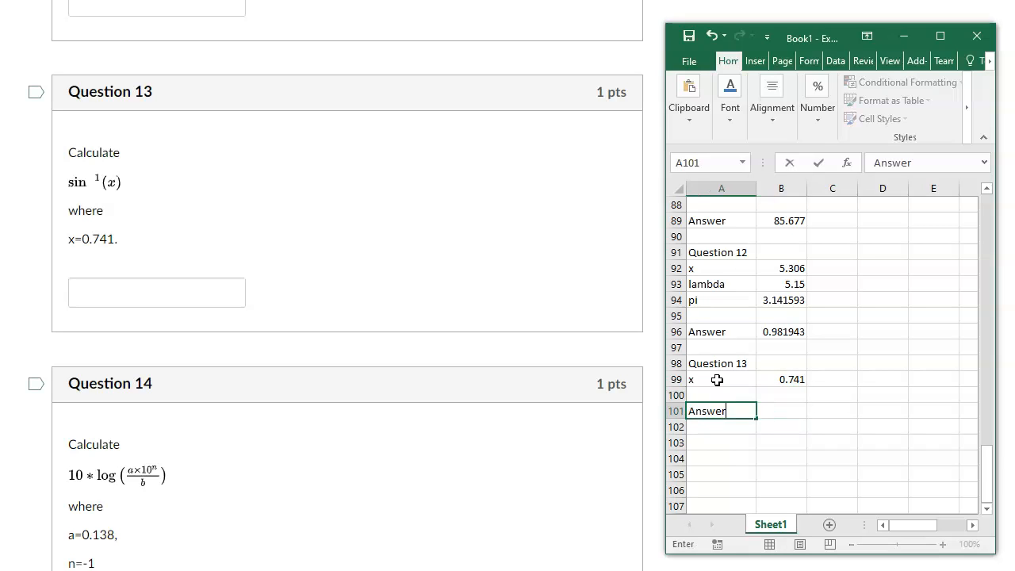
key(Tab)
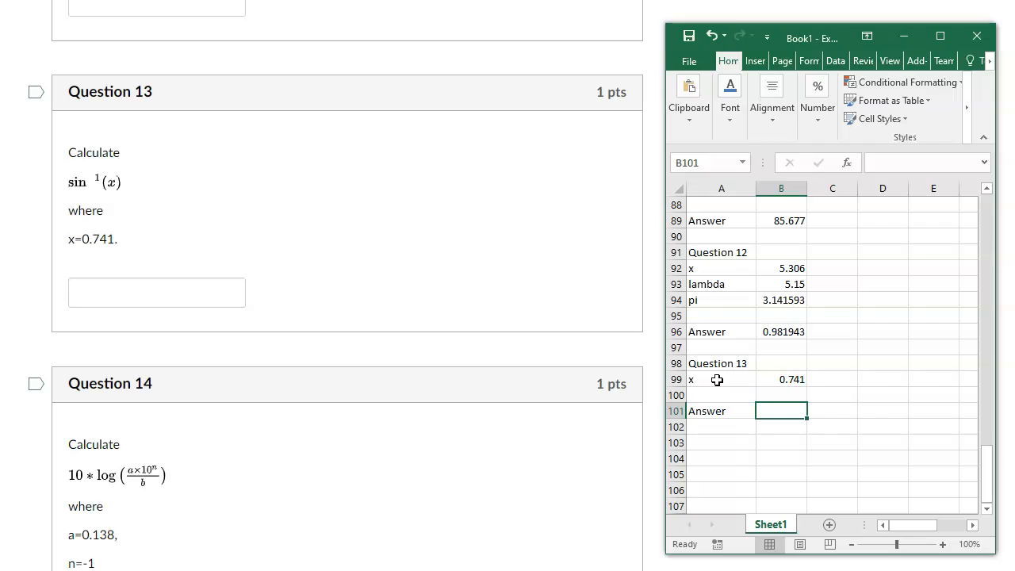
Calculate the Question 13 answer in cell B101 with the formula =asin(B99).
text(=asin()
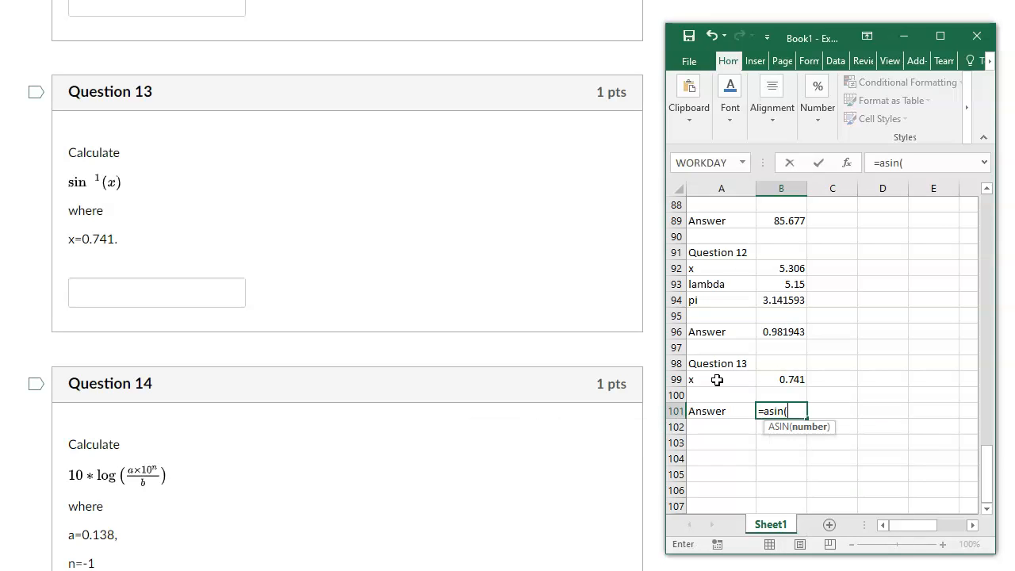
click(782, 381)
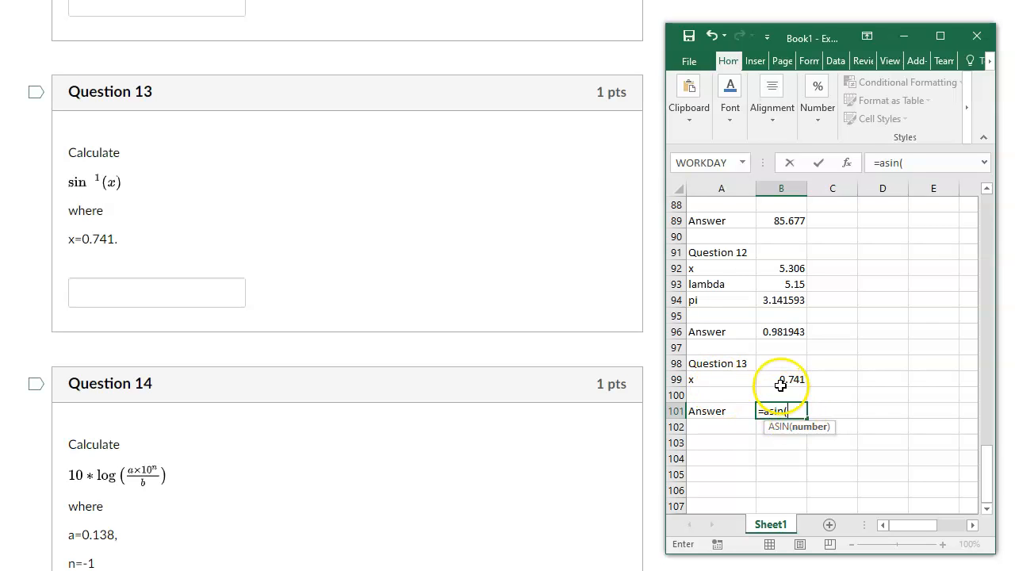
text())
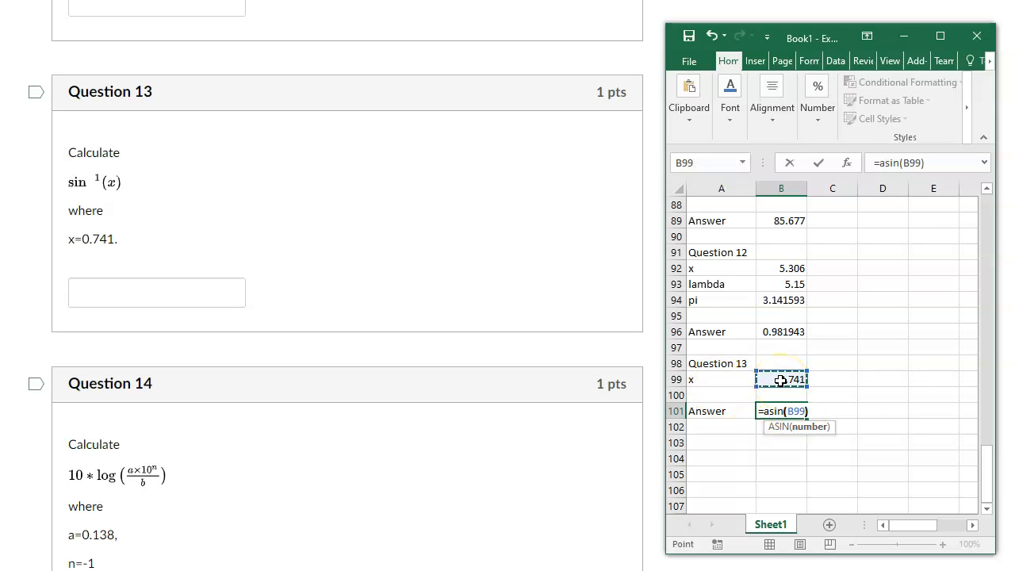
key(Return)
key(Return)
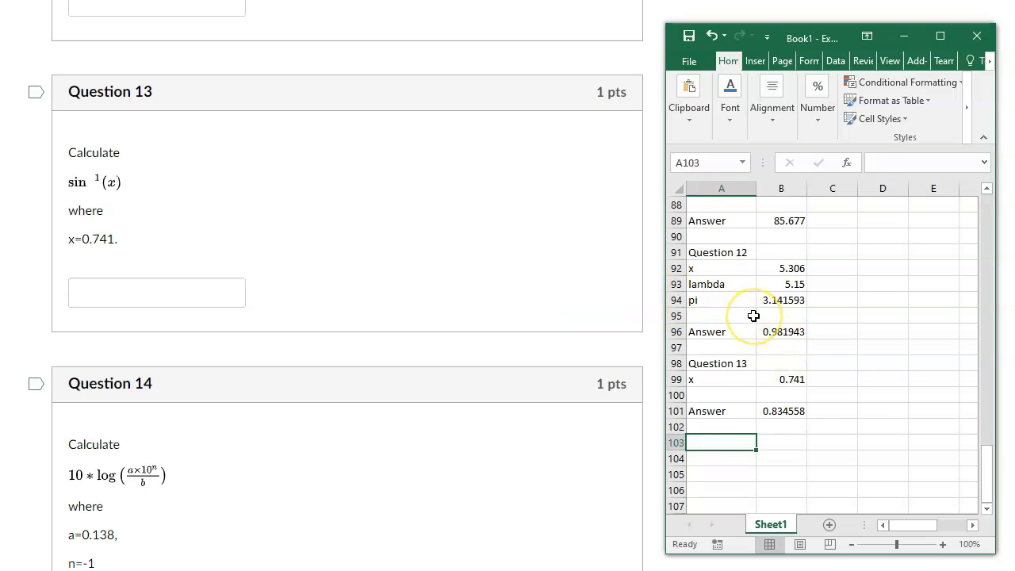
Enter the heading "Question 14" in cell A103 and the labels a, b and n in cells A104 to A106.
text(Question 14)
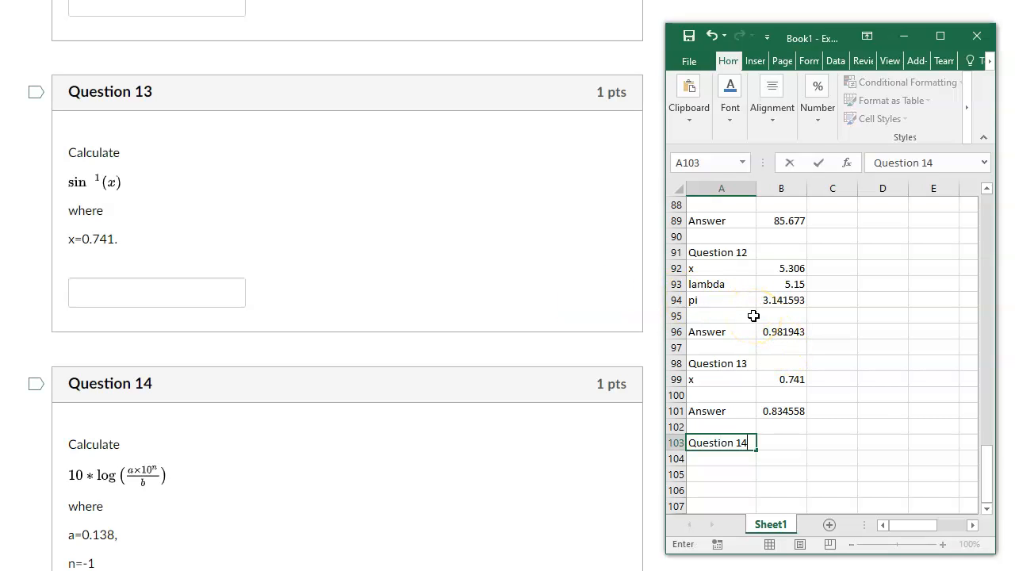
key(Return)
scroll(143, 290, down, 3)
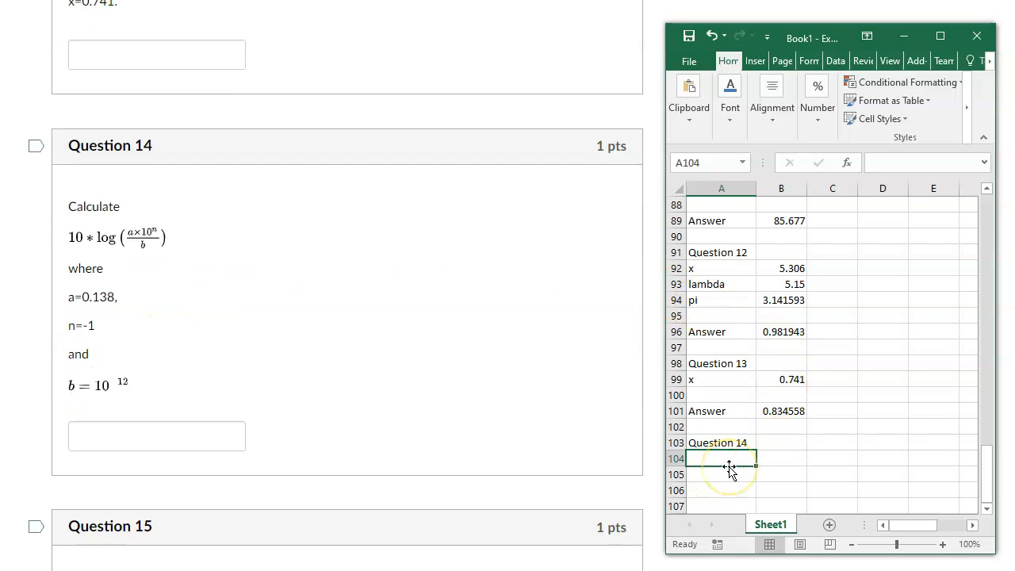
text(a)
key(Return)
text(b)
key(Return)
text(n)
key(Return)
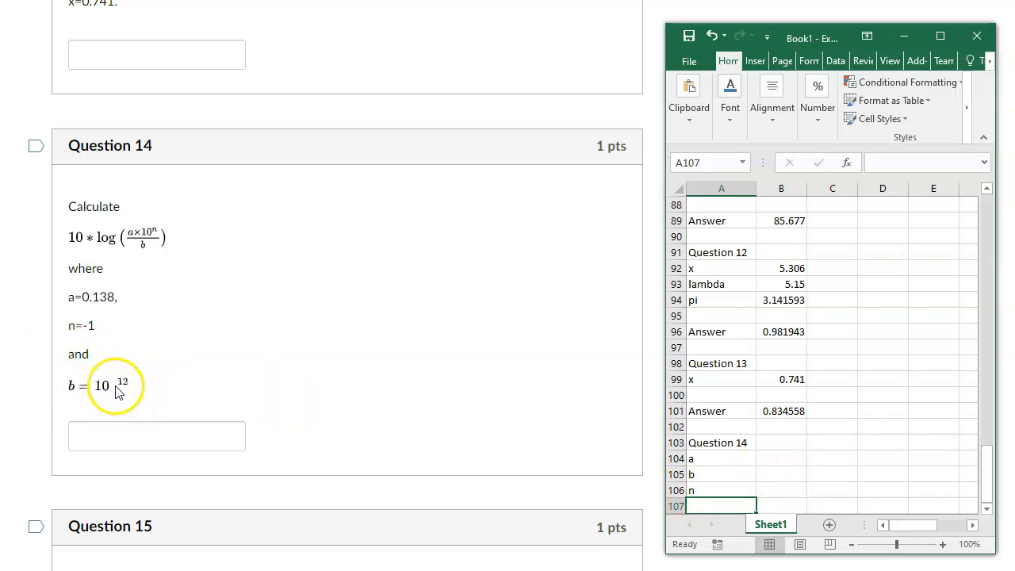
Try the formula =10^-12 as the b value in cell B105 and clear the cell again.
click(767, 478)
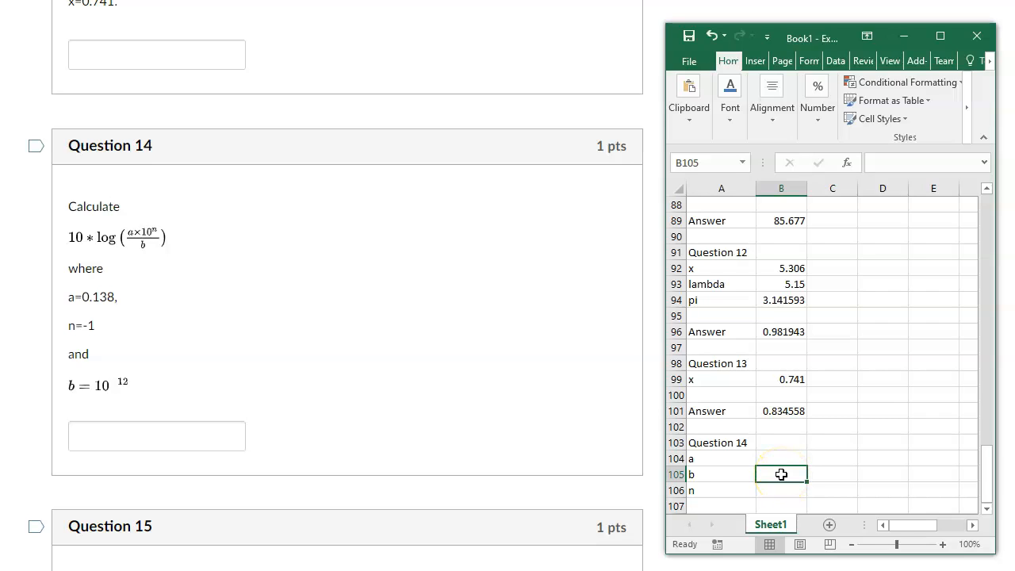
text(=10)
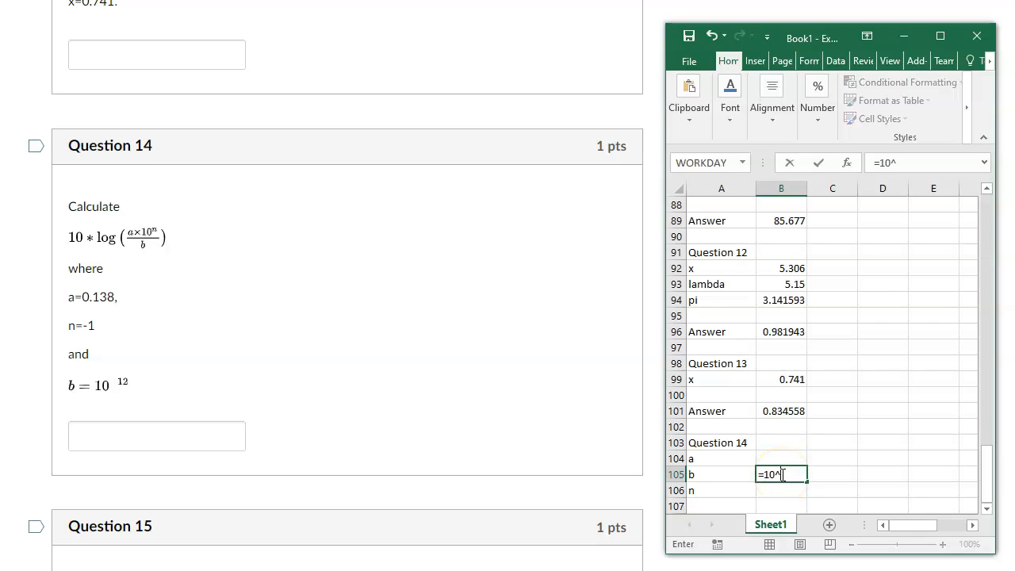
text(^12)
key(Return)
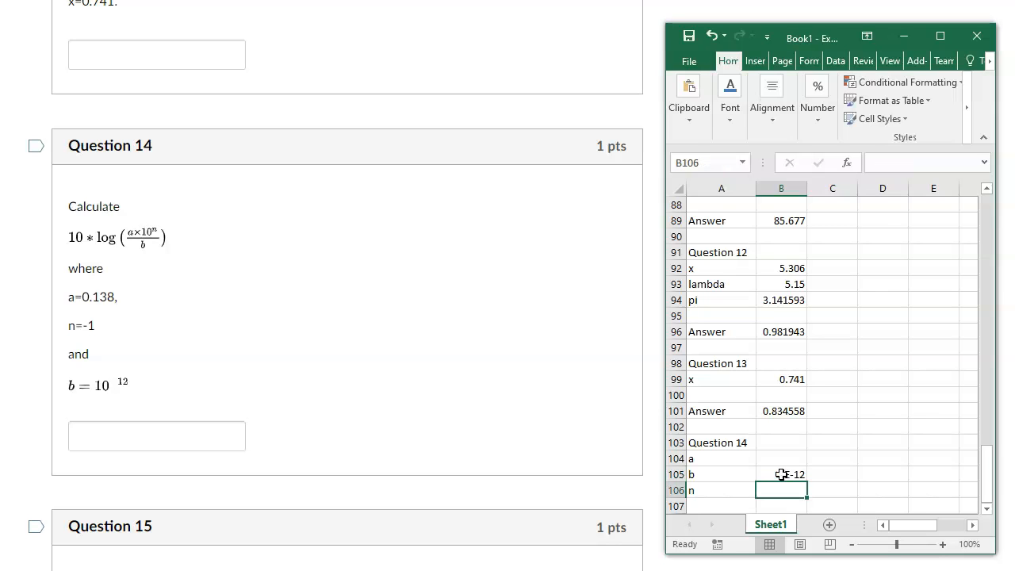
click(788, 500)
click(841, 476)
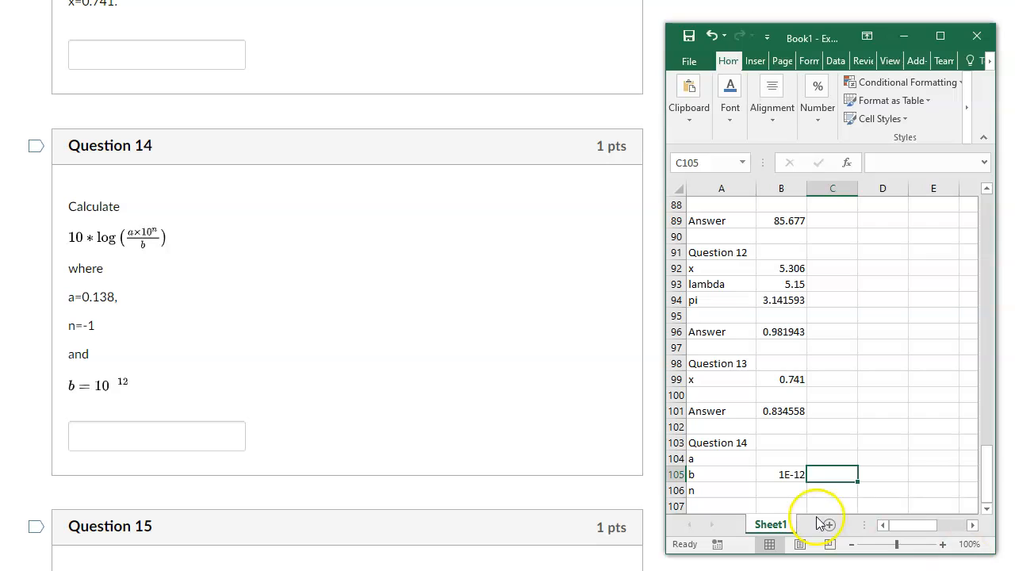
click(788, 476)
key(Delete)
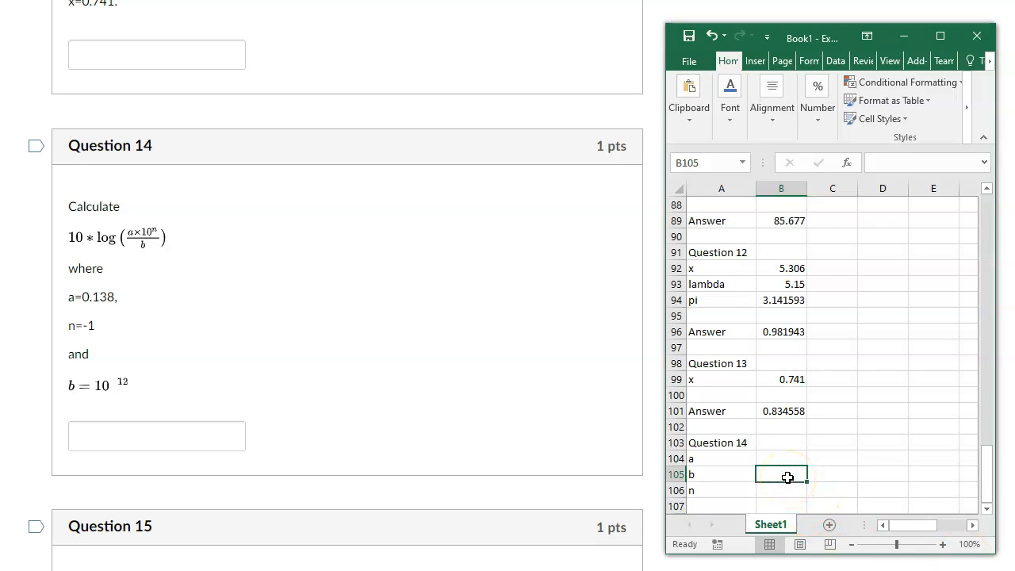
Enter the Question 14 values 0.138 in cell B104, 1.00E-12 in scientific notation in B105, and -1 in B106.
text(1.00)
text(E-12)
key(Return)
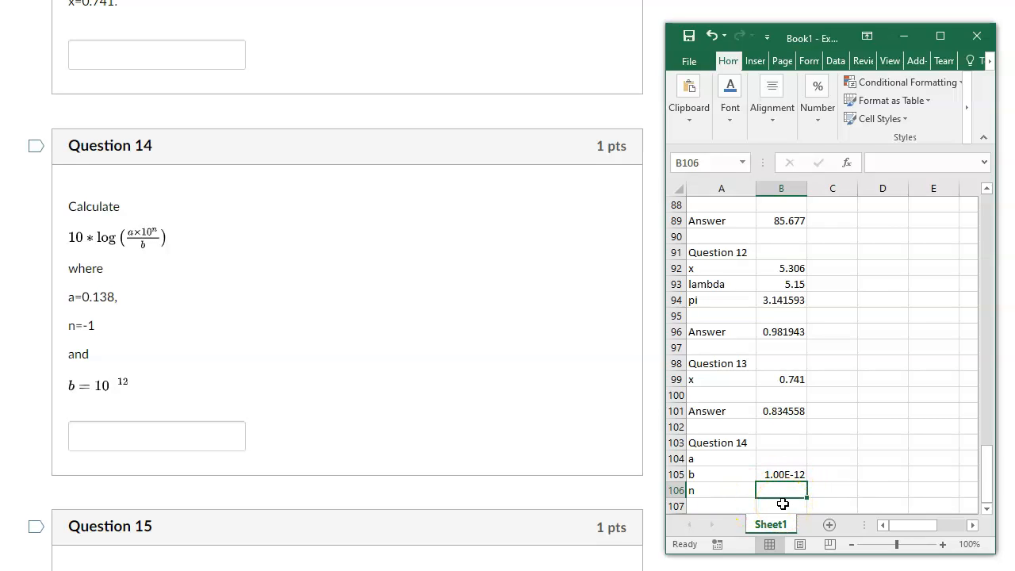
text(-1)
click(778, 453)
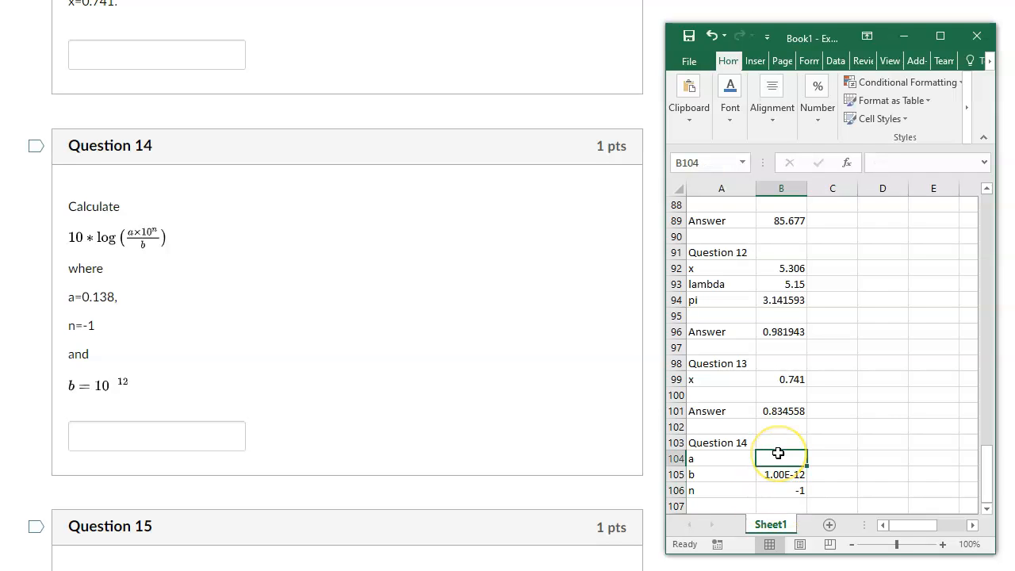
text(0.138)
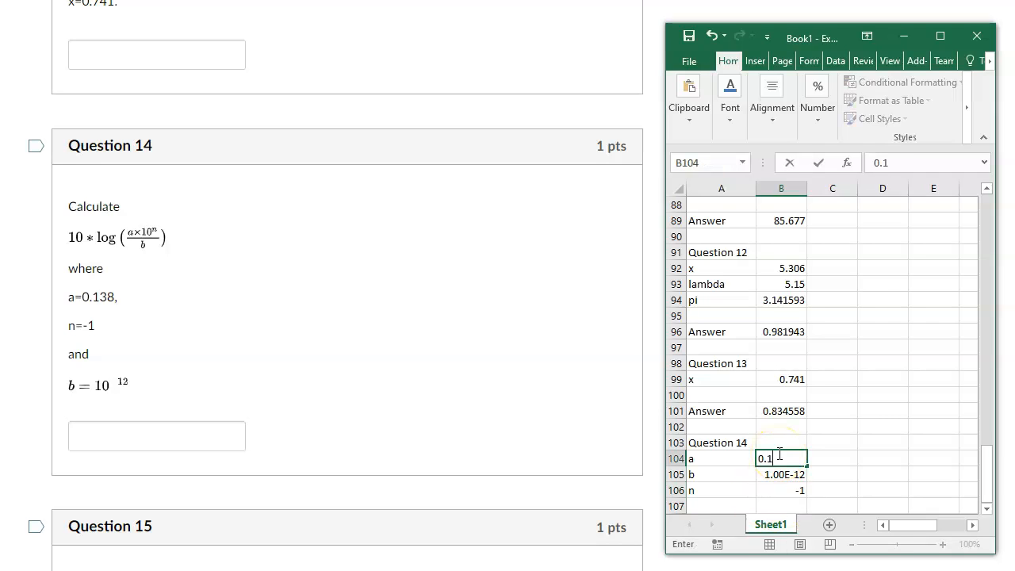
key(Return)
Label cell A108 "Answer" for Question 14, leaving one blank row below the n entry.
key(Return)
key(Return)
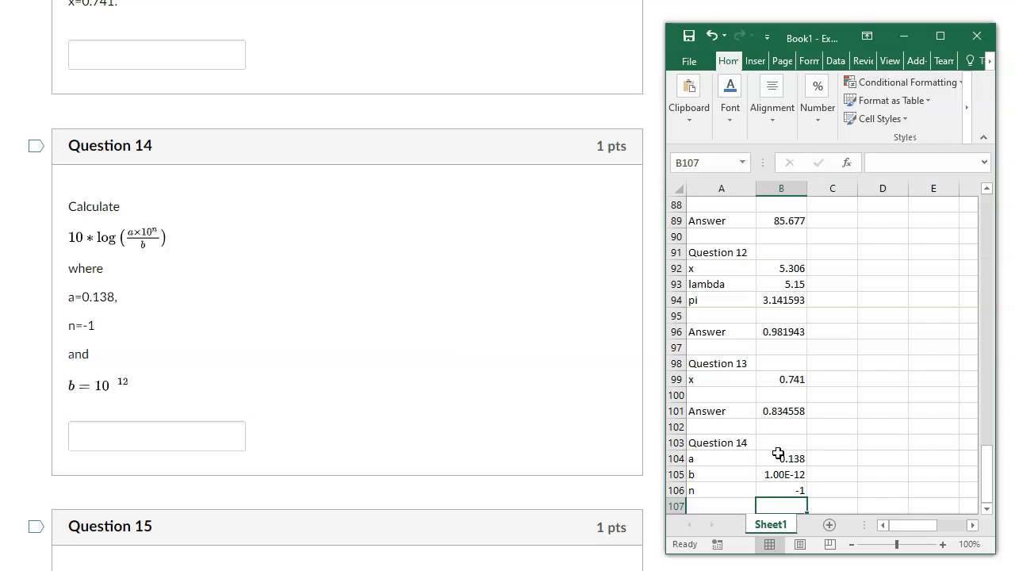
key(Return)
click(712, 505)
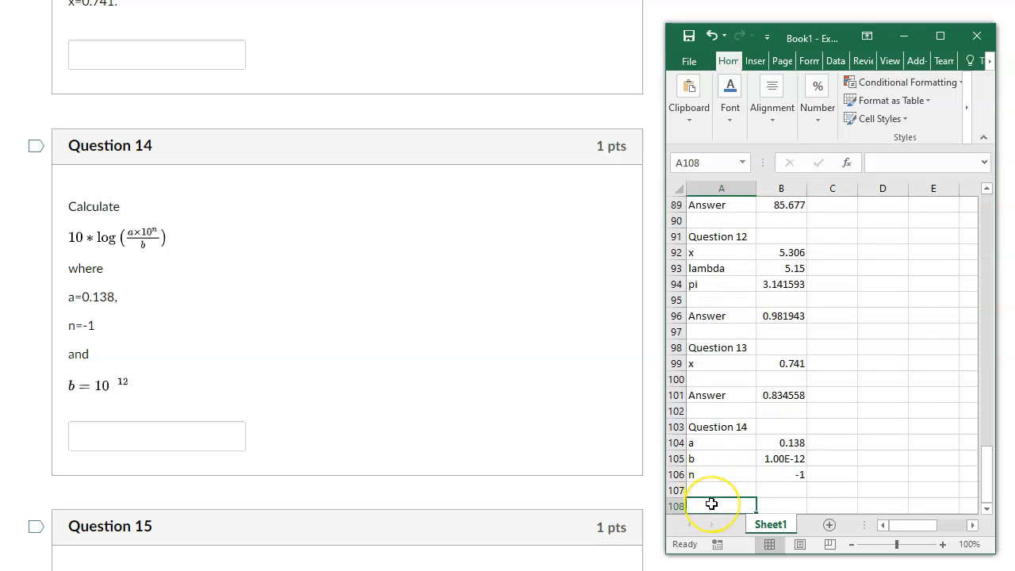
text(Answer)
key(Tab)
text(=1)
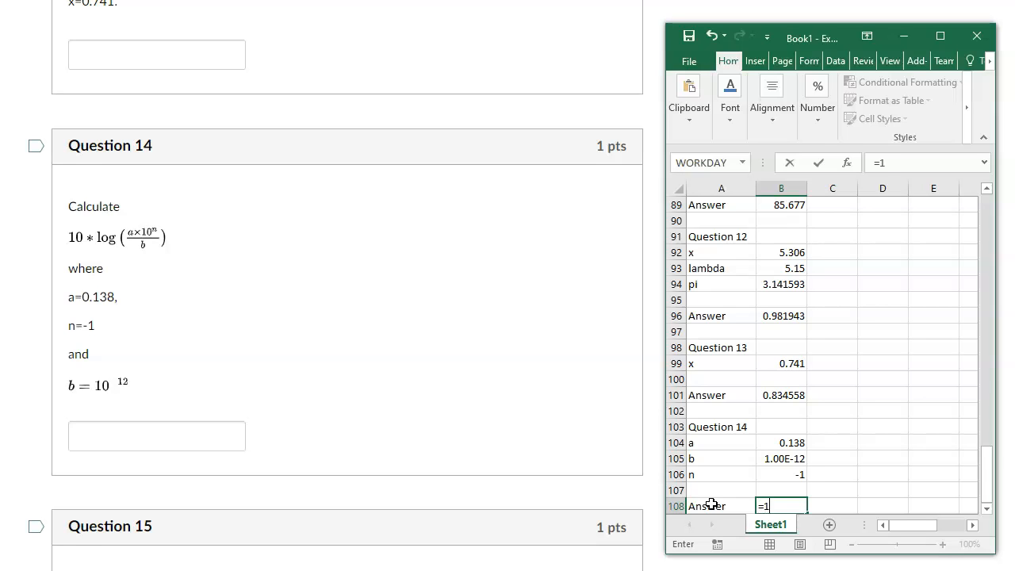
text(0*log)
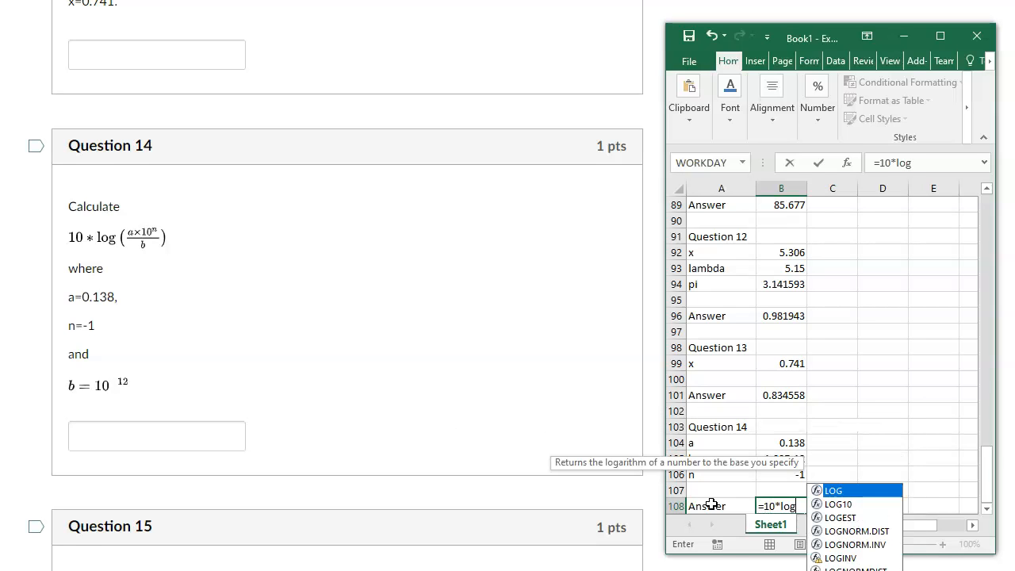
text((a)
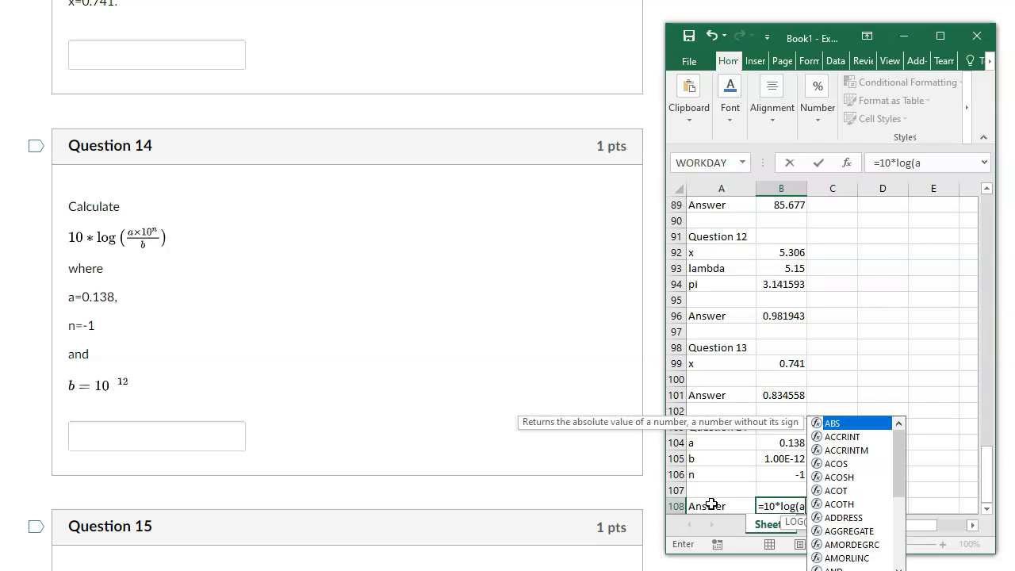
text(*)
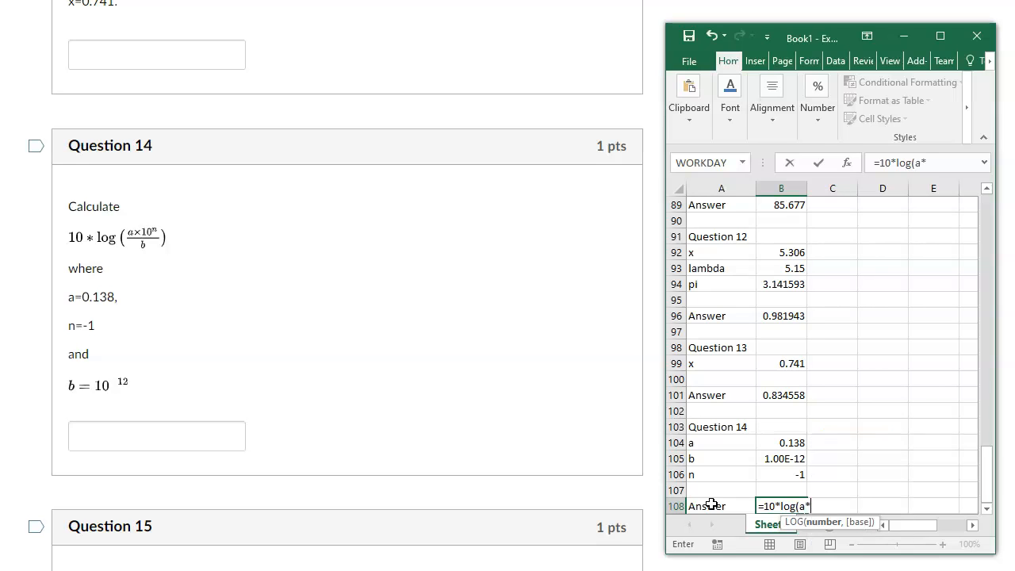
text(10^)
click(769, 476)
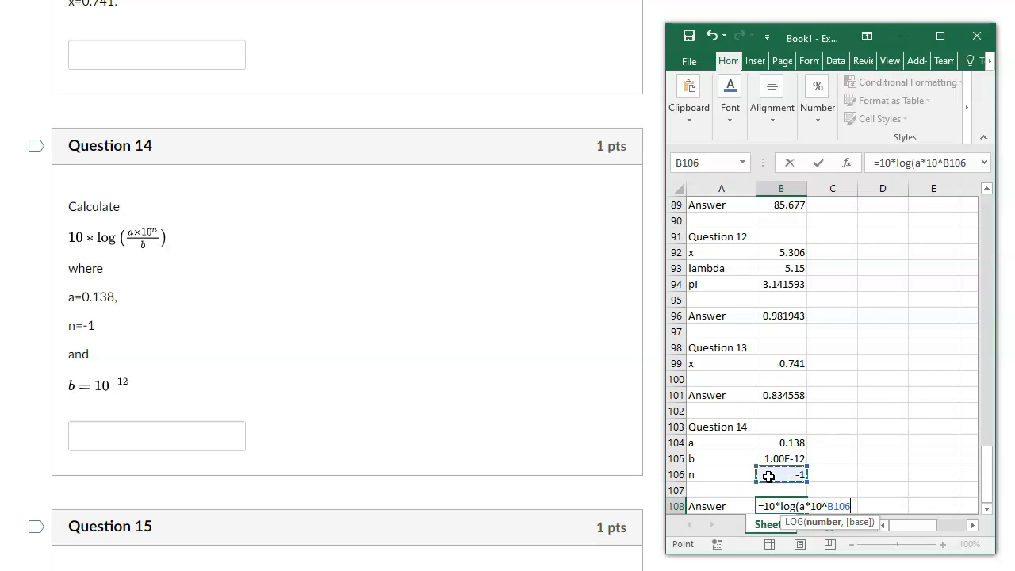
key(Left)
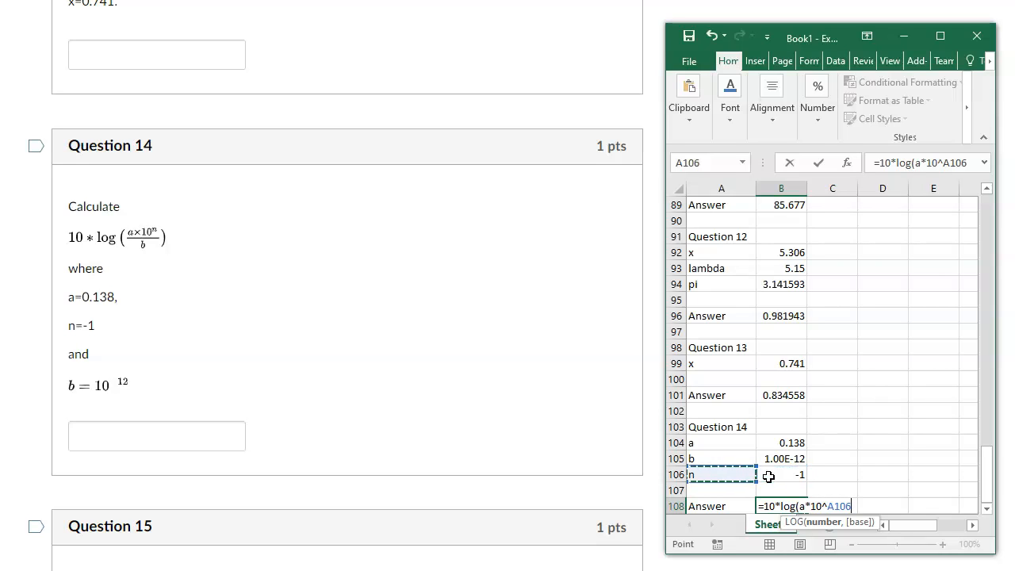
key(Escape)
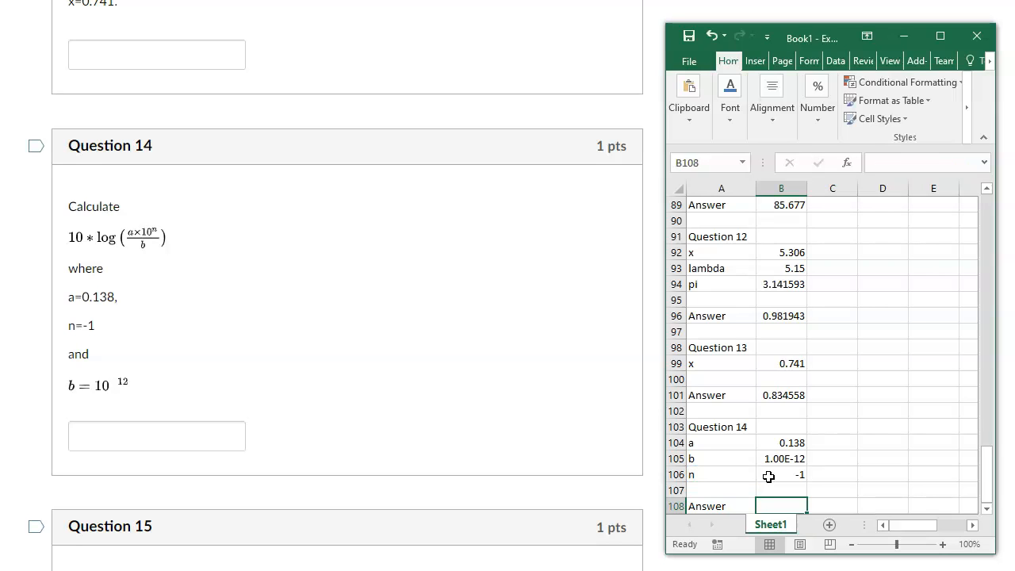
Enter the Question 14 answer formula =10*log((a*10^B106)/B105) in cell B108.
text(=10*log()
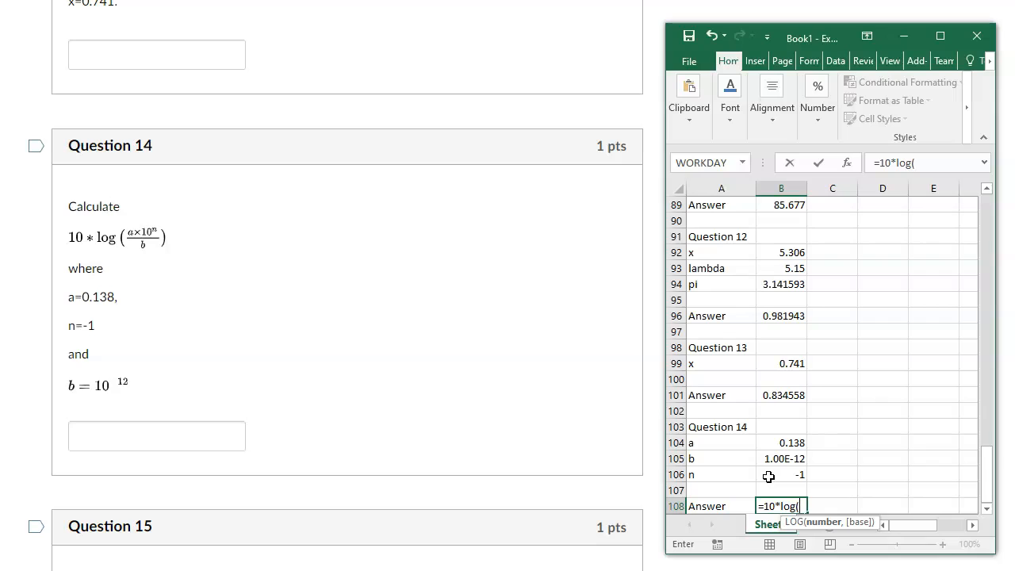
text((a)
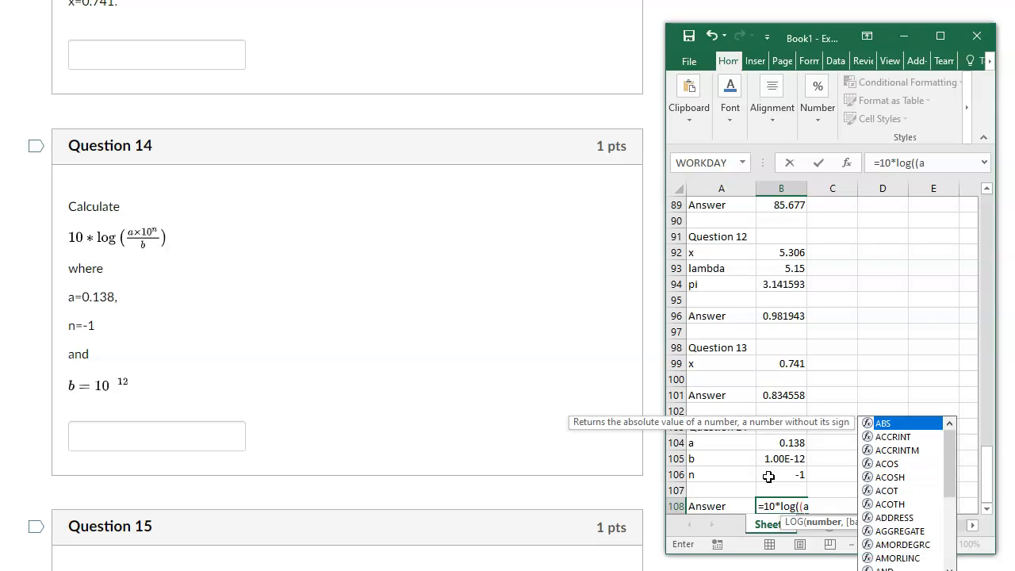
text(*10)
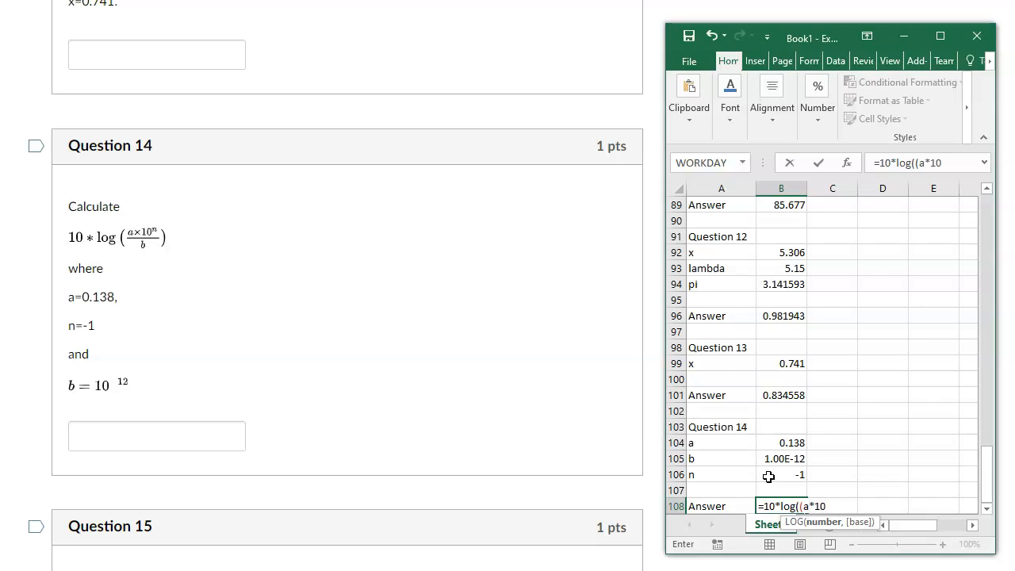
text(^)
click(775, 475)
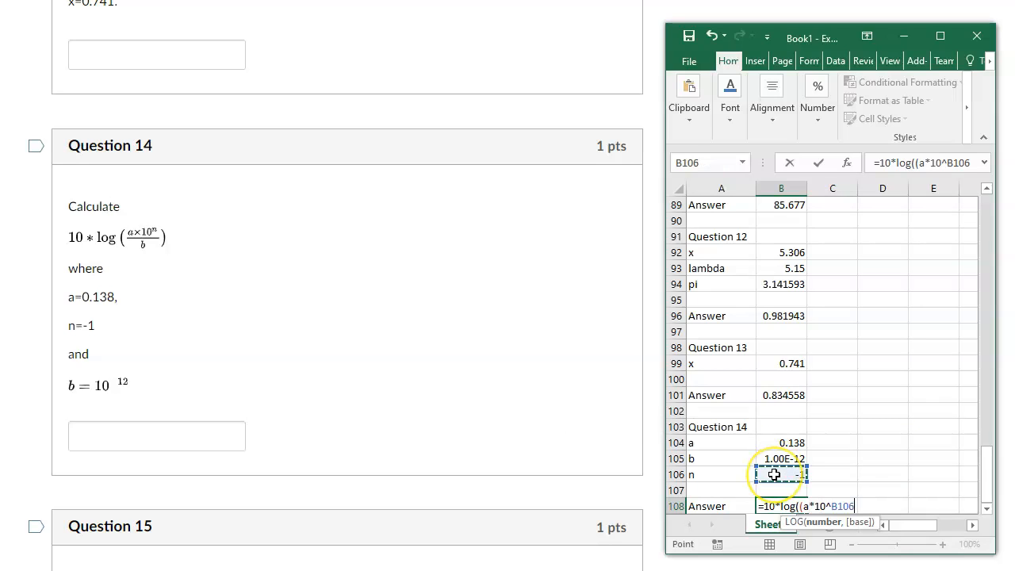
text())
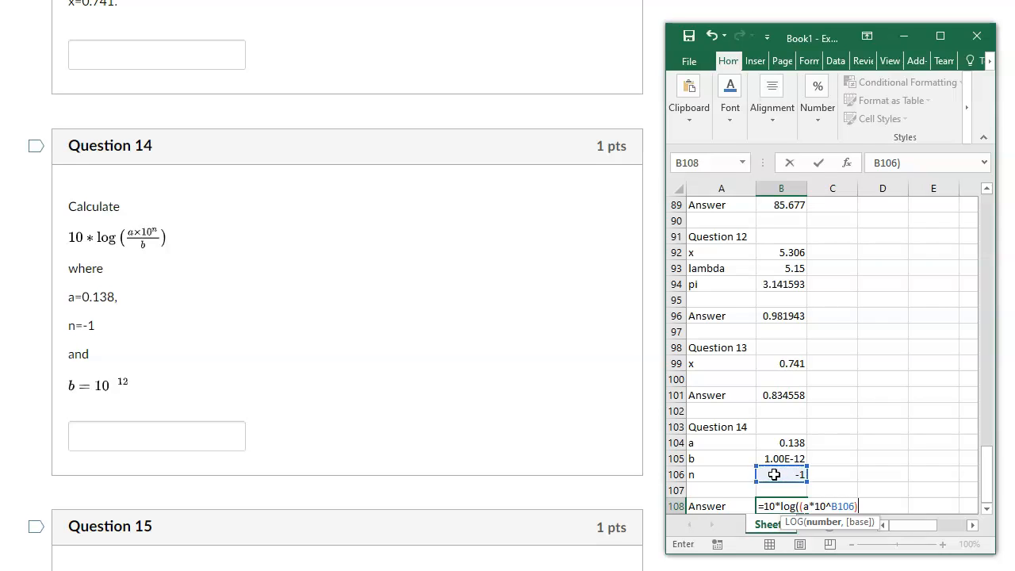
text(/)
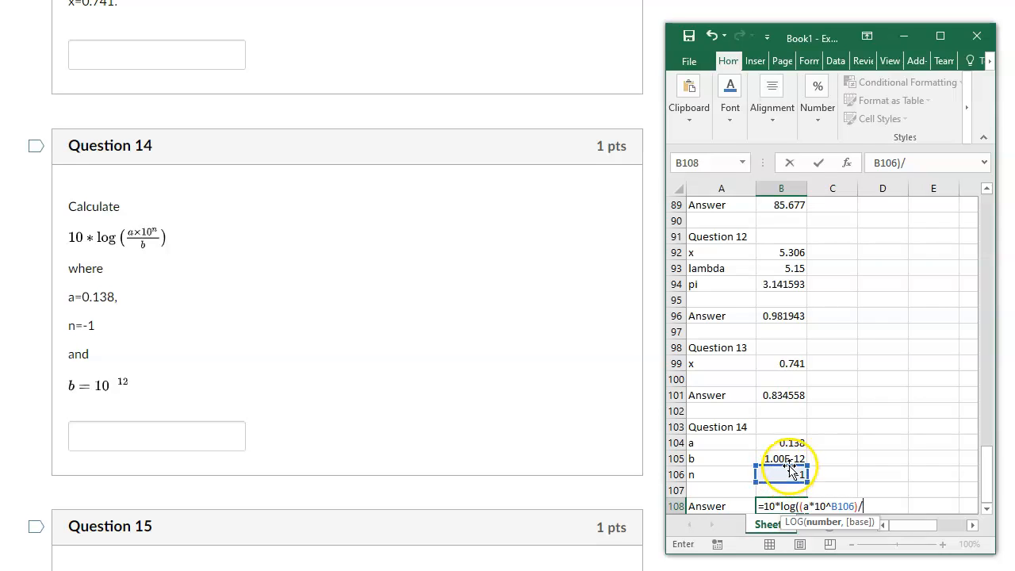
click(776, 459)
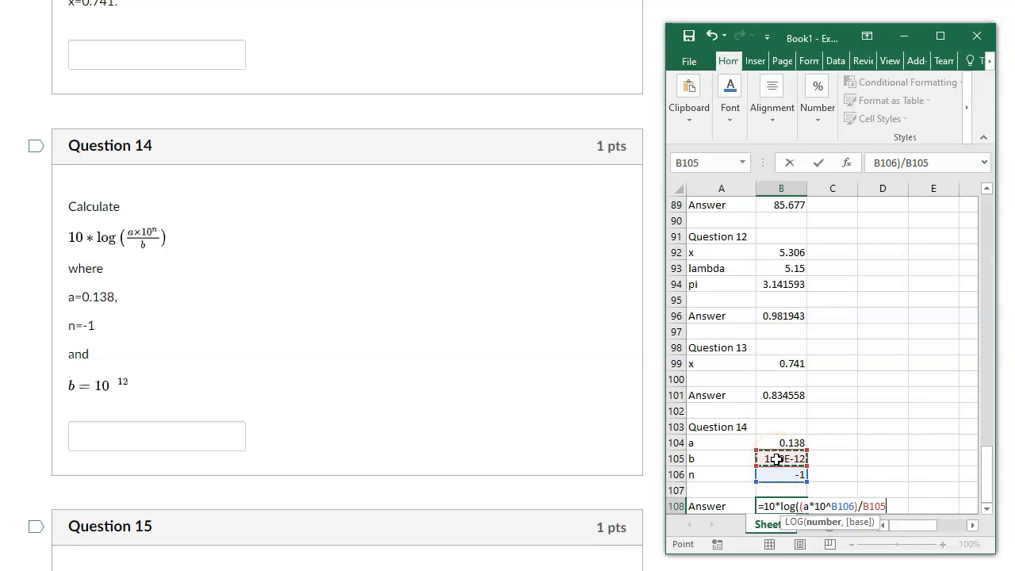
text())
key(Return)
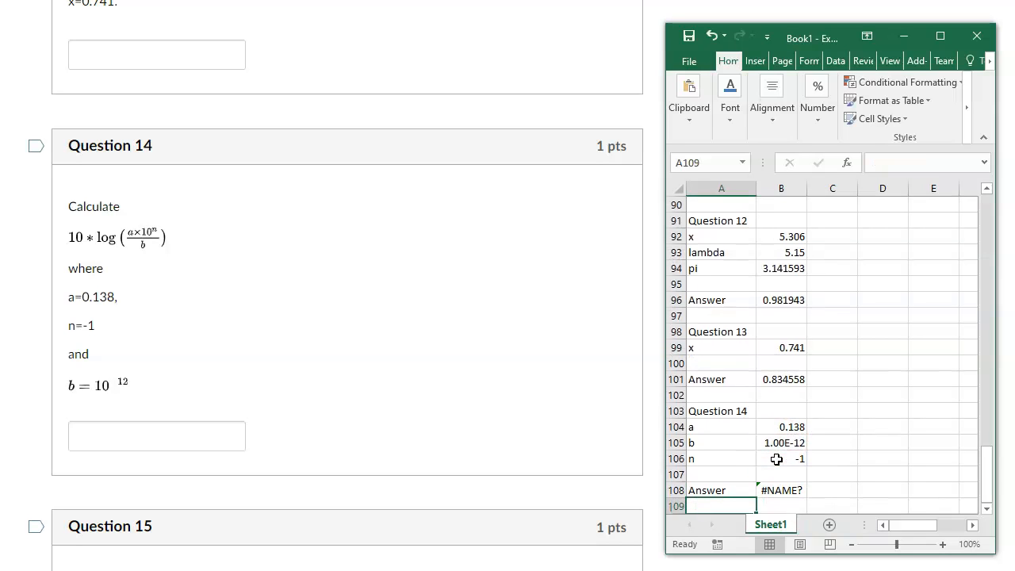
Replace the literal a in the B108 formula with a reference to cell B104.
key(Up)
key(Right)
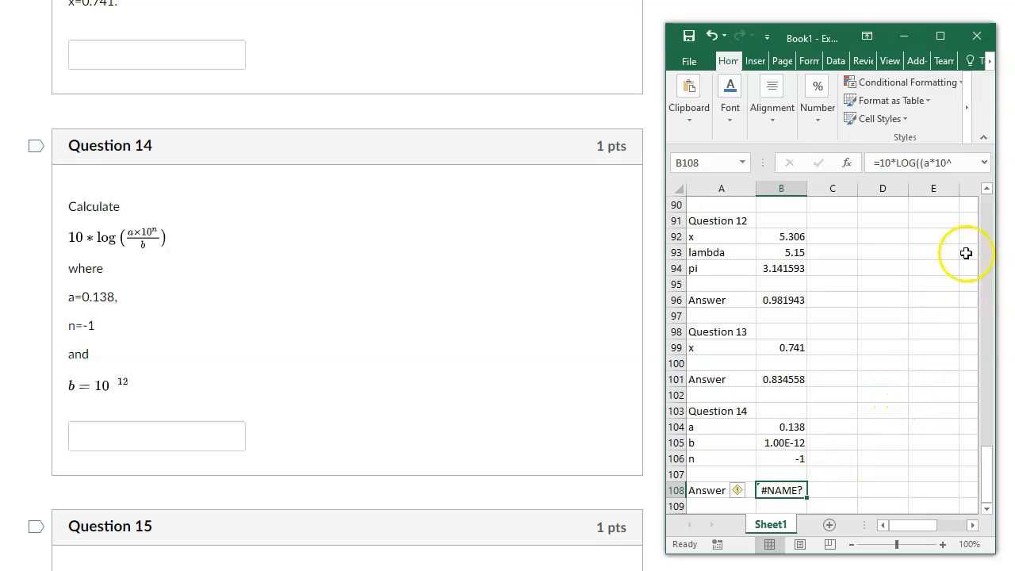
click(917, 165)
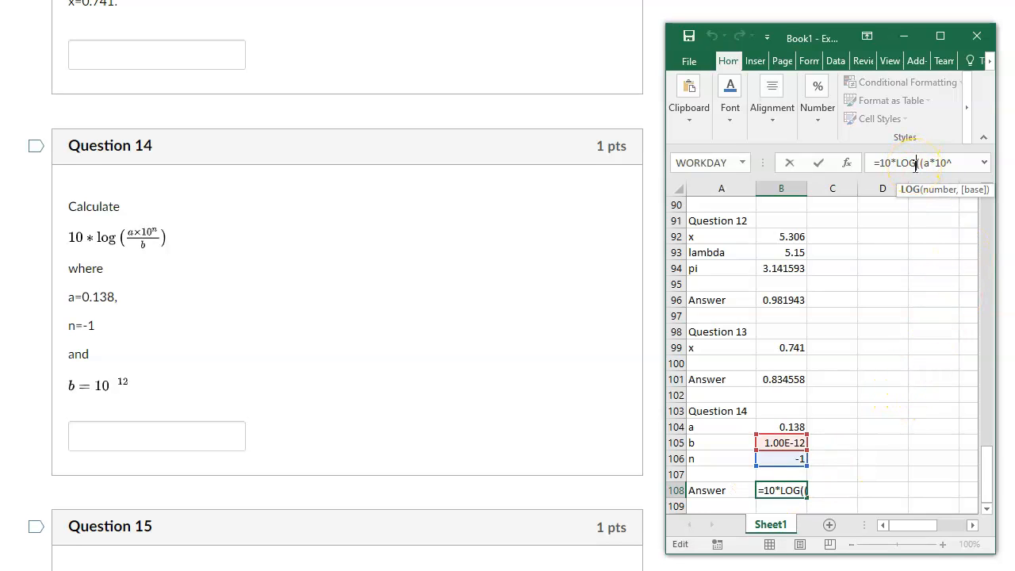
key(Right)
key(Right)
key(Right)
key(Right)
key(Right)
key(Right)
key(Right)
key(Right)
key(Right)
key(Right)
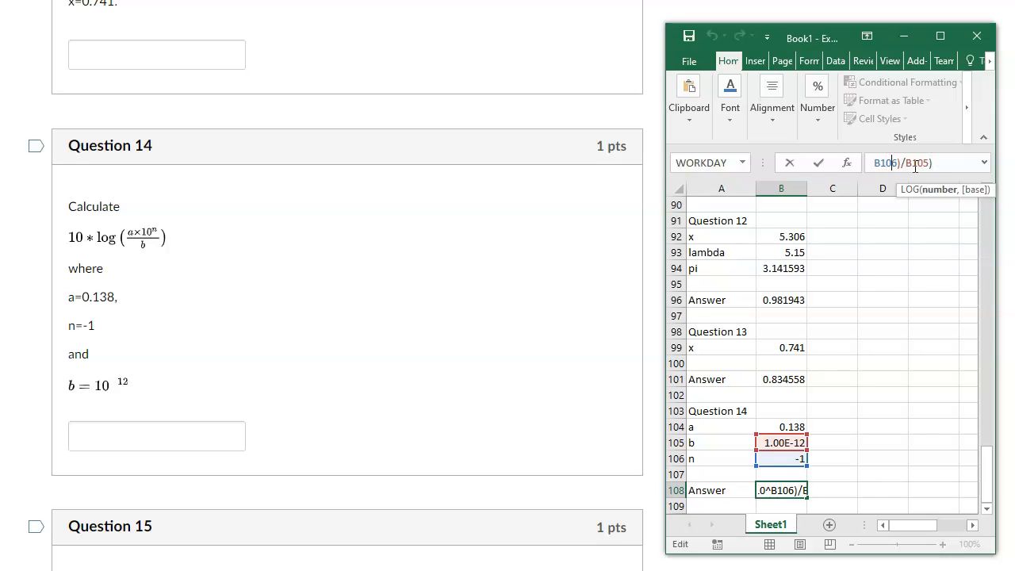
key(Left)
key(Left)
key(Left)
key(Left)
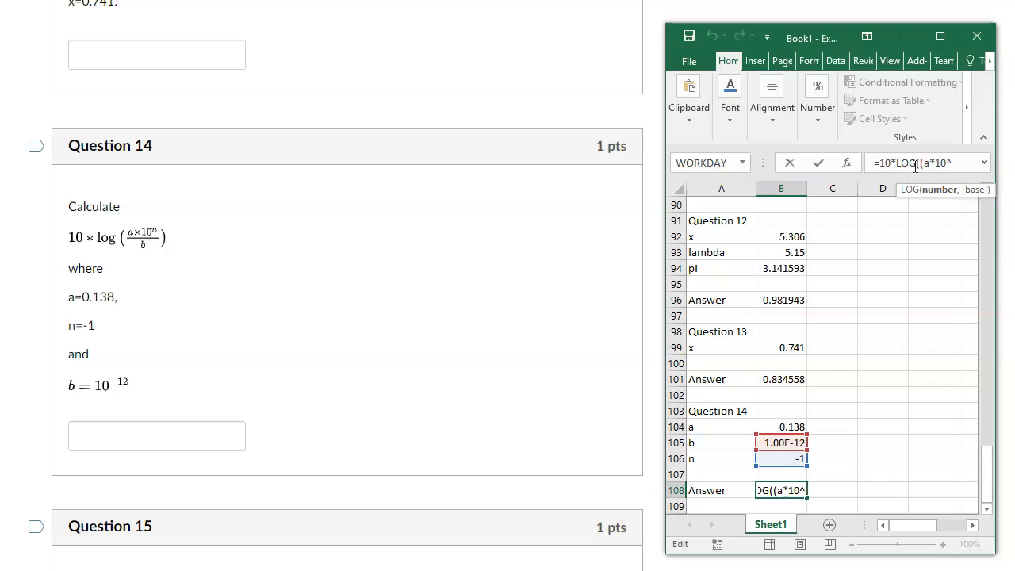
key(Right)
key(Right)
key(Right)
key(Right)
key(Right)
key(Right)
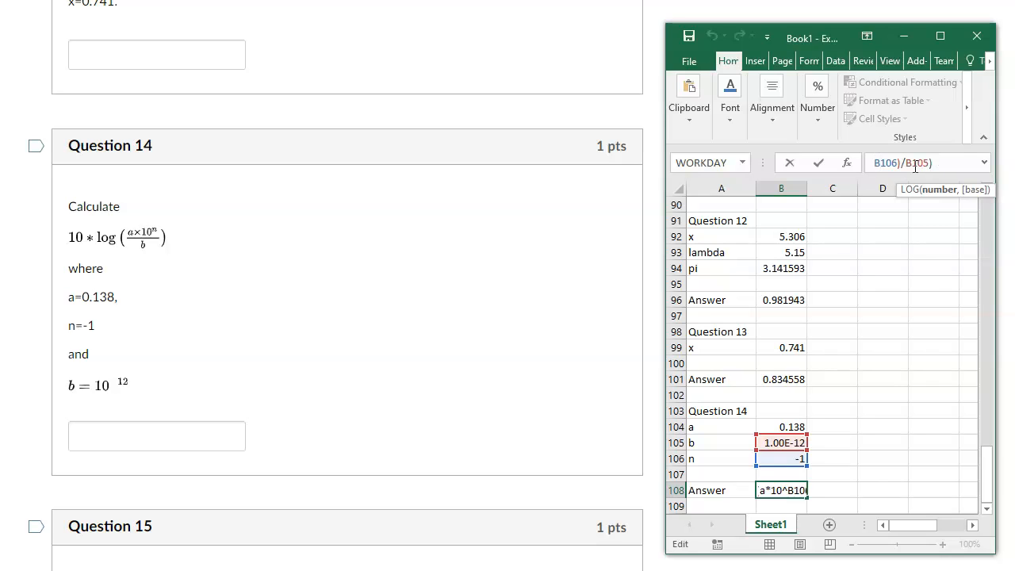
key(Left)
key(BackSpace)
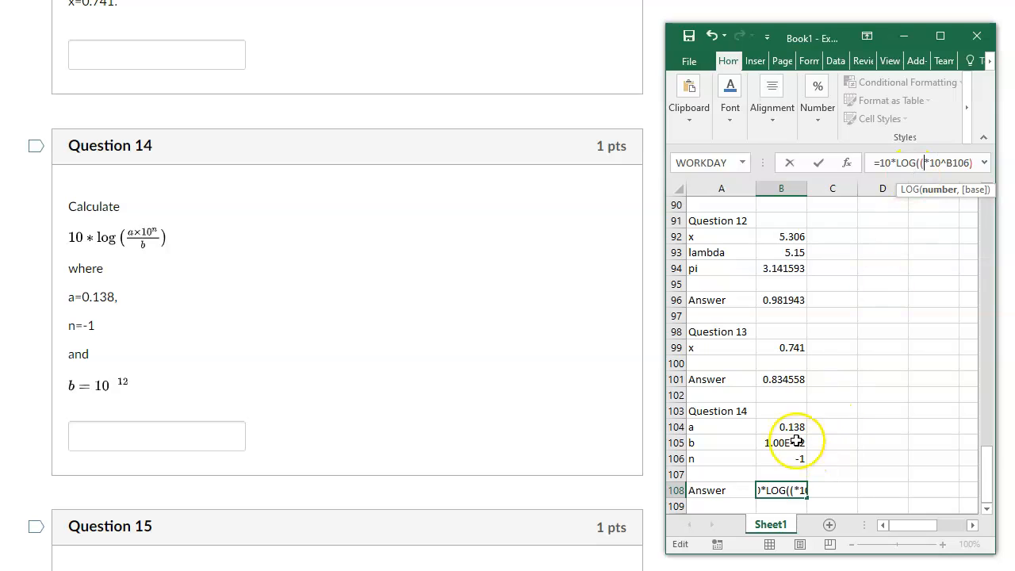
click(779, 430)
key(Return)
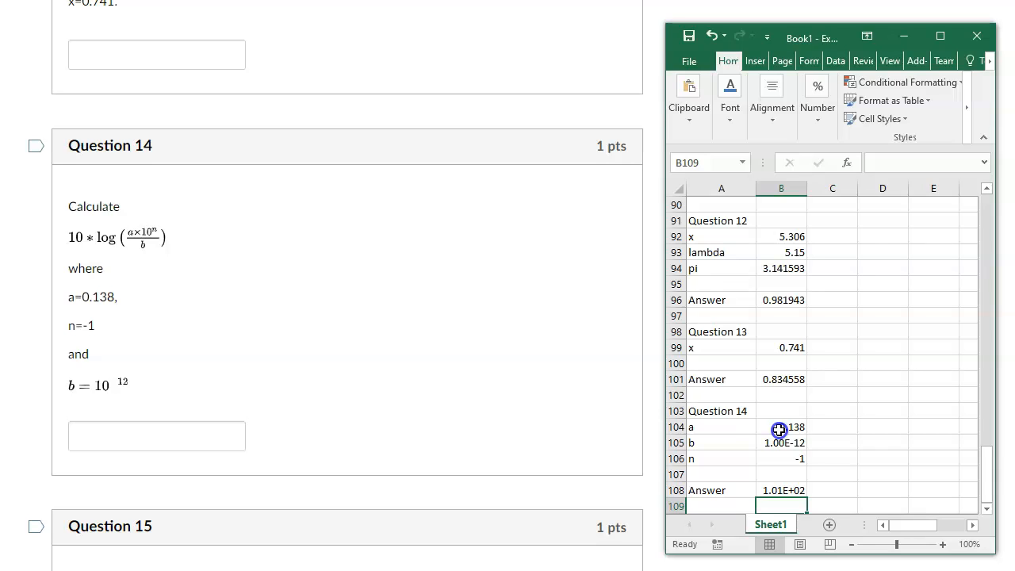
Change the number format of the Question 14 answer in cell B108 to Number.
key(Up)
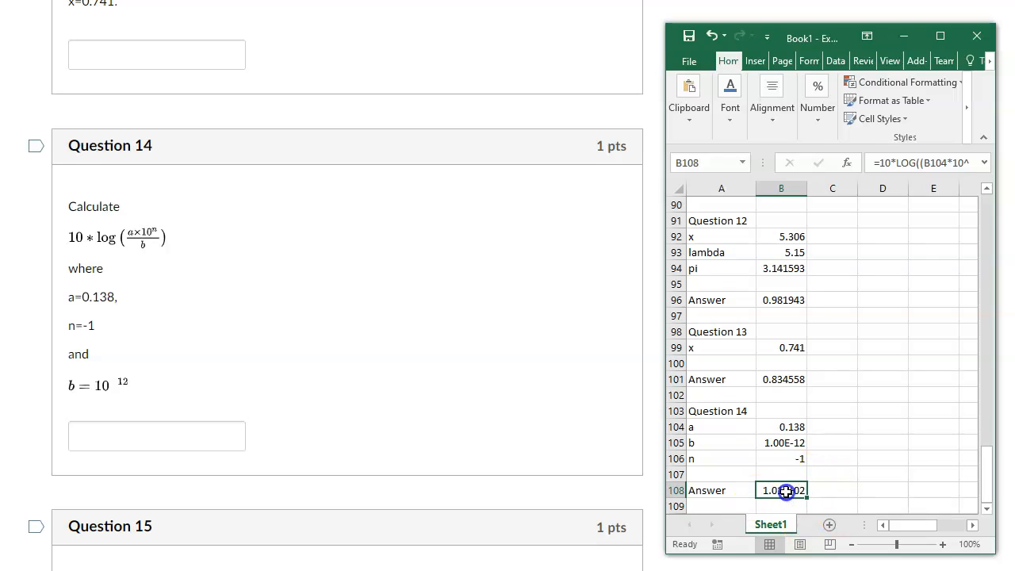
click(829, 125)
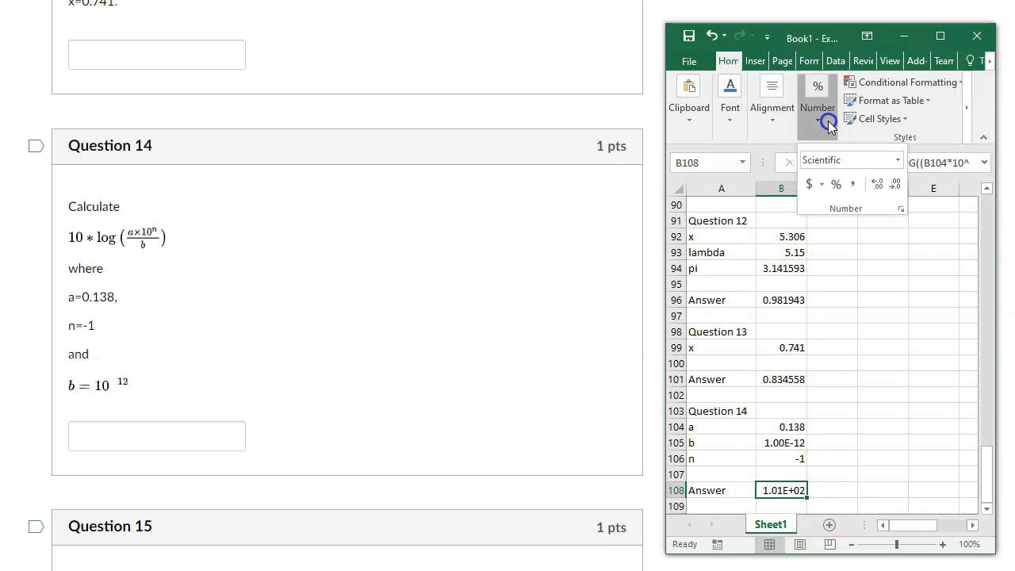
click(896, 163)
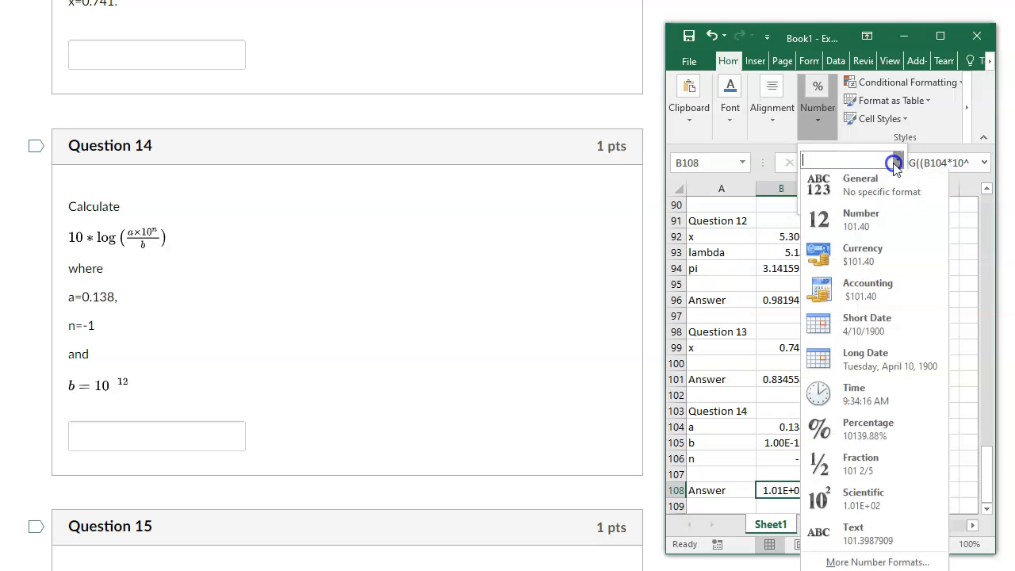
click(889, 219)
click(839, 494)
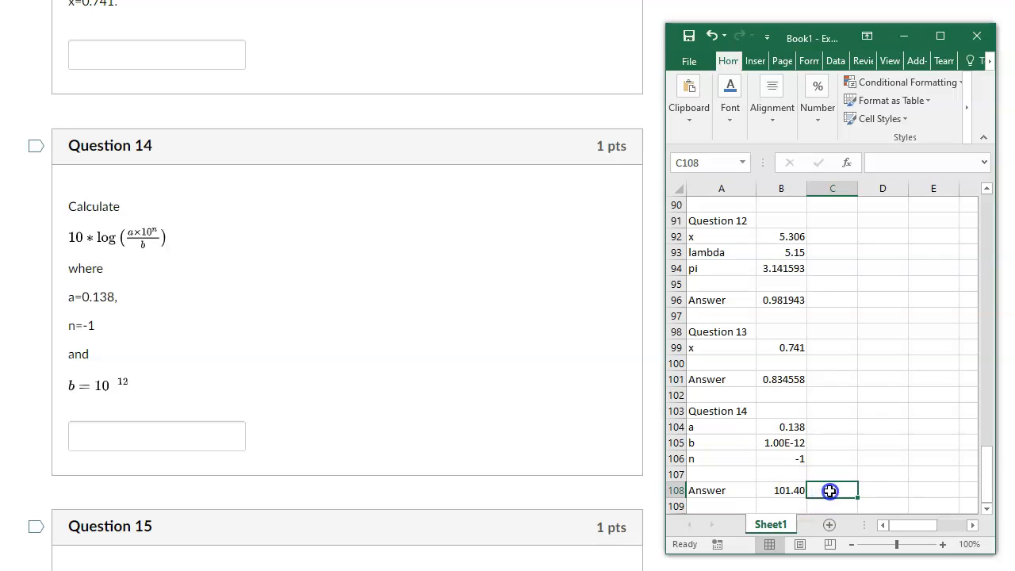
Try another number format on the empty cell C108 and the Scientific format on the Question 14 answer in B108.
click(816, 113)
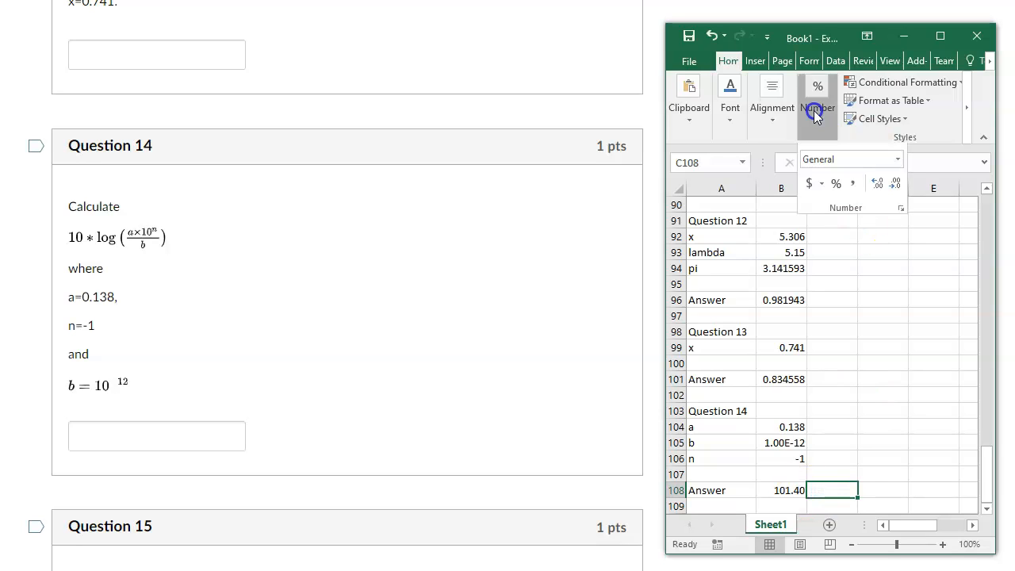
click(871, 159)
click(898, 160)
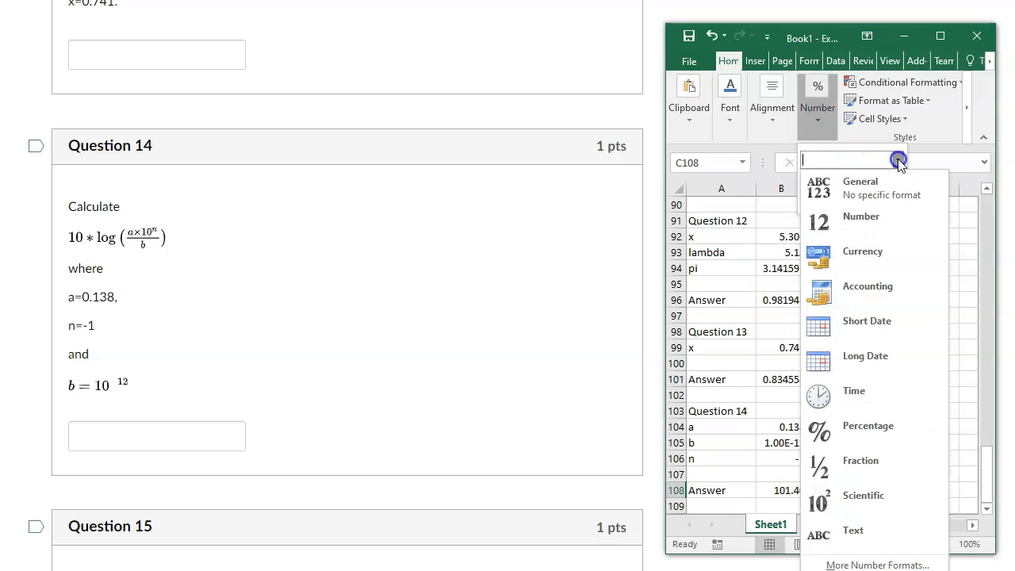
click(872, 485)
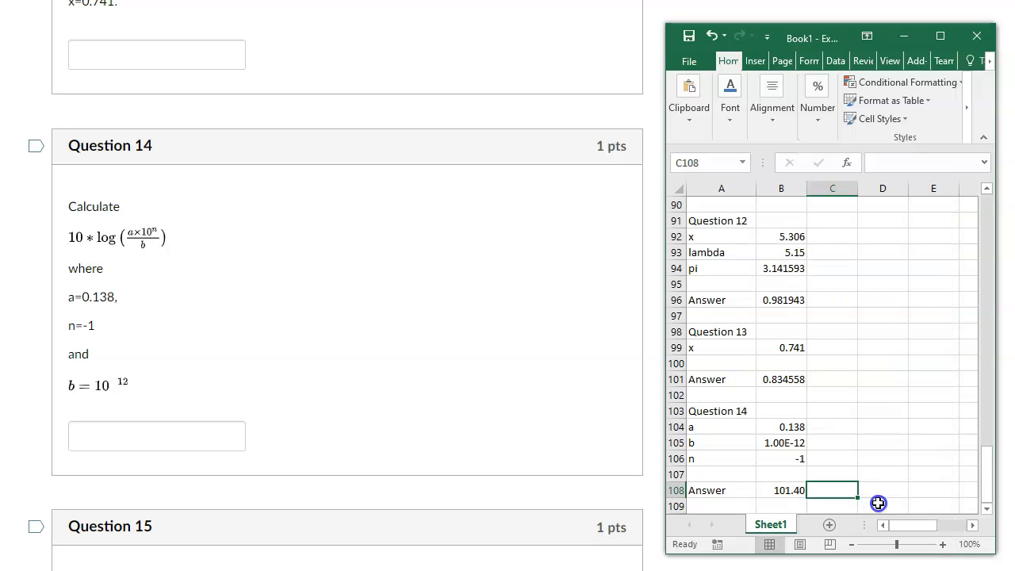
click(787, 489)
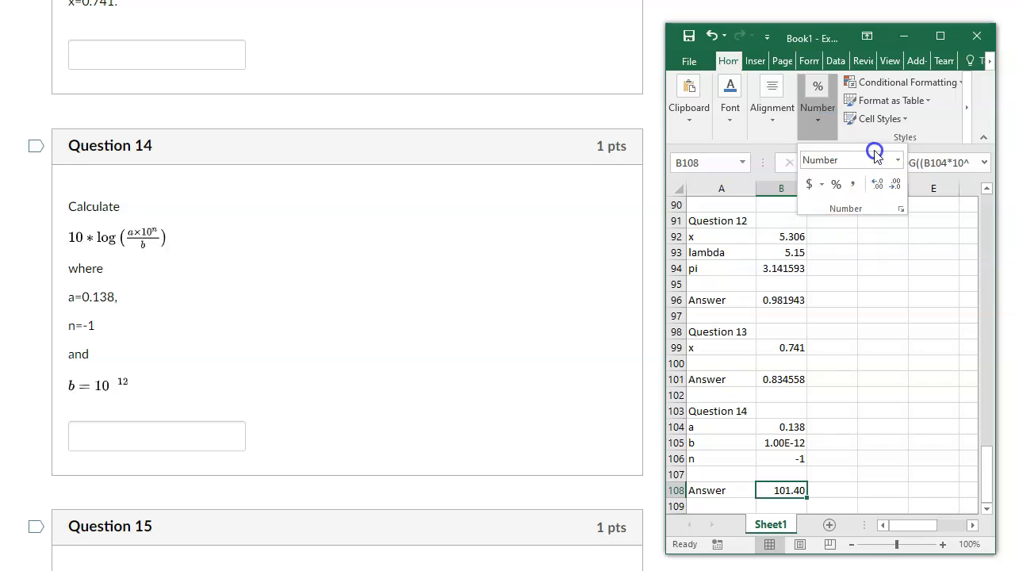
click(899, 159)
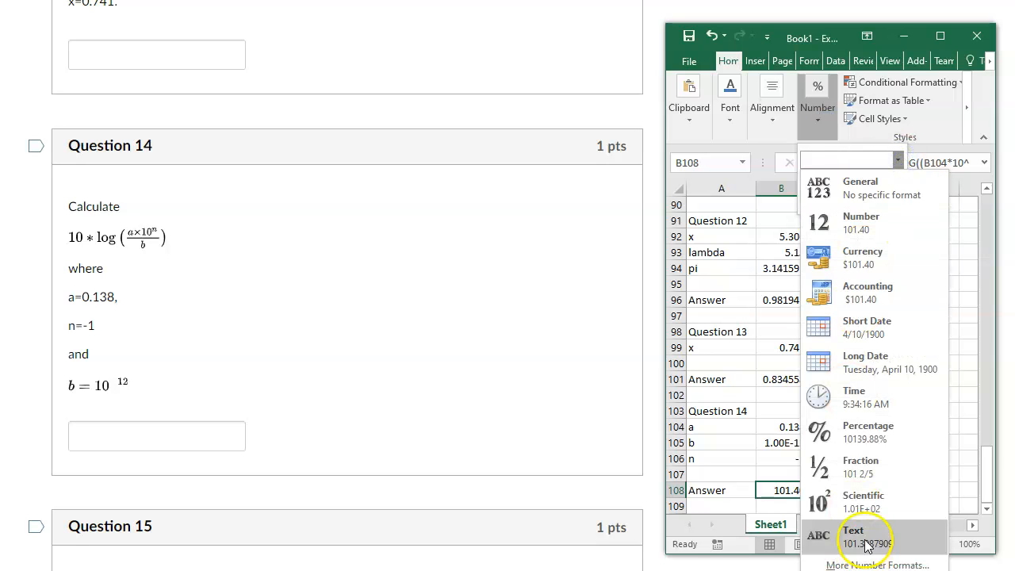
click(863, 501)
click(847, 492)
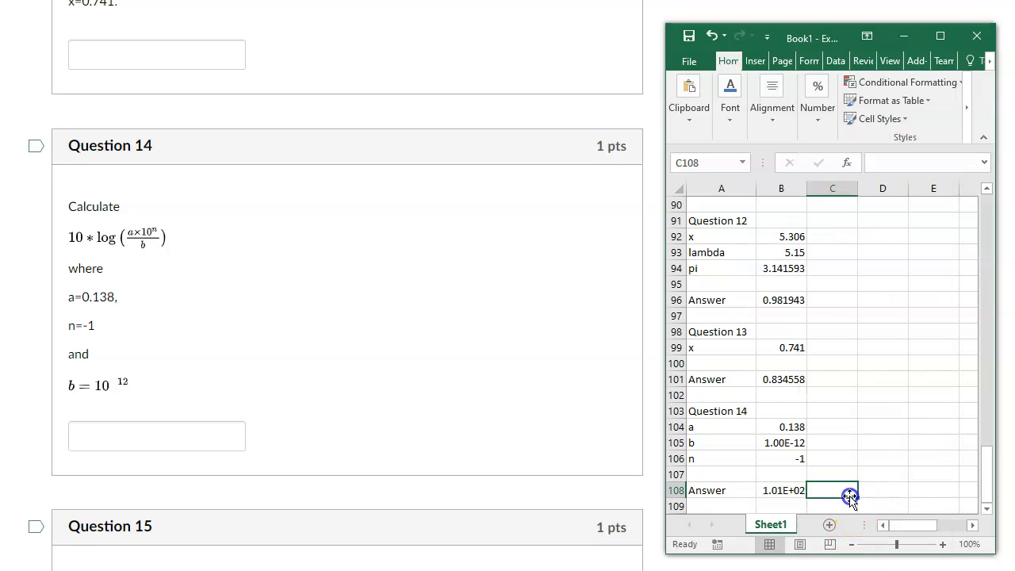
Set the Question 14 answer in cell B108 back to the Number format.
click(781, 491)
click(836, 127)
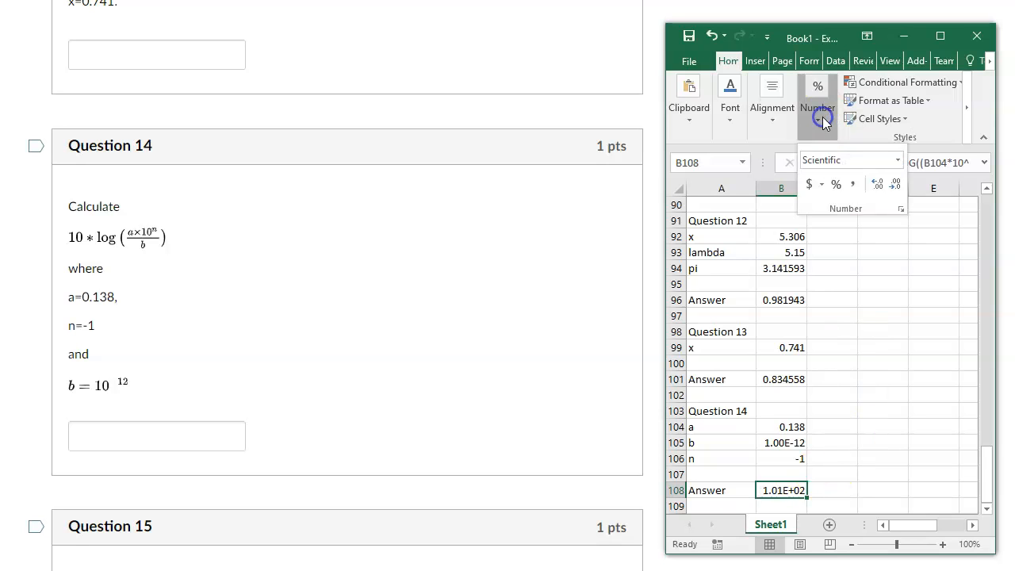
click(898, 163)
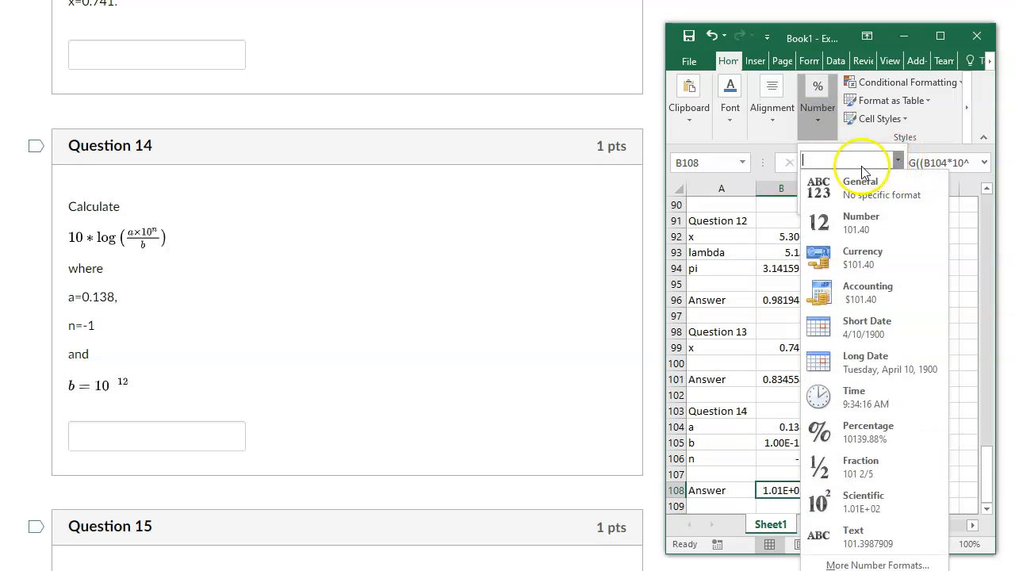
click(844, 224)
click(897, 375)
Enter the heading "Question 15" in cell A110 and the labels t and T in cells A111 and A112.
scroll(896, 375, down, 1)
scroll(896, 375, down, 2)
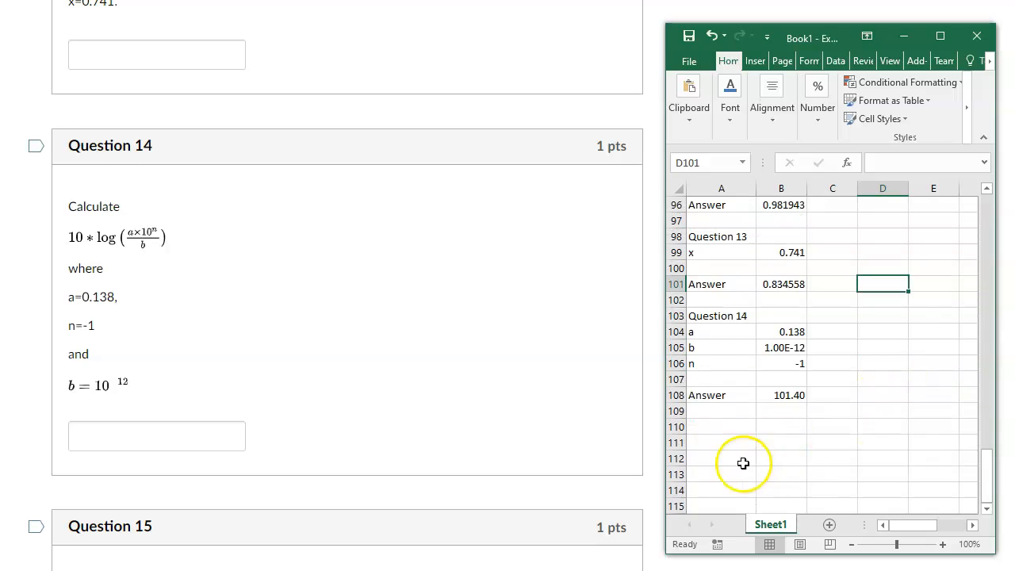
click(721, 429)
scroll(313, 379, down, 5)
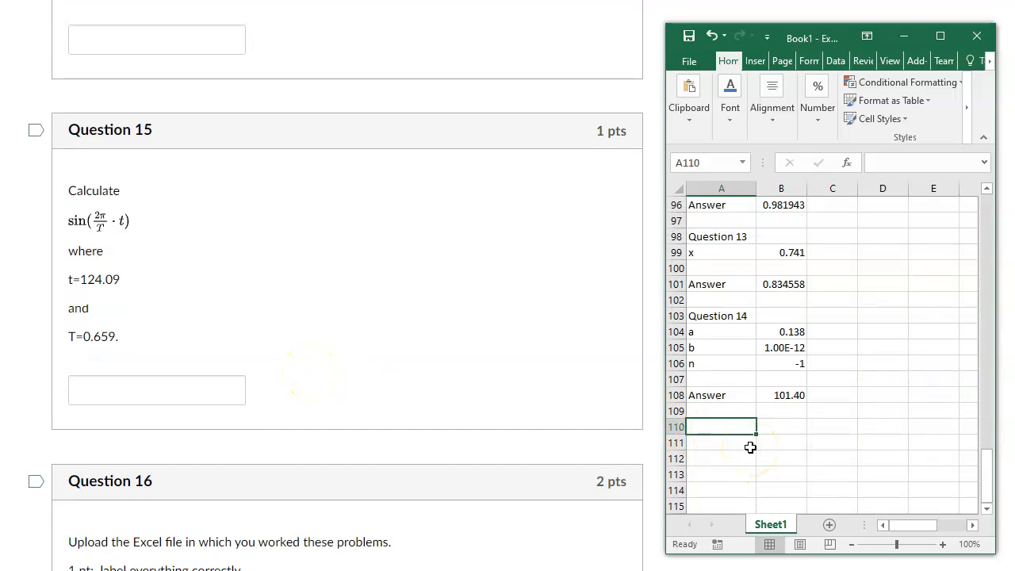
text(Question 15)
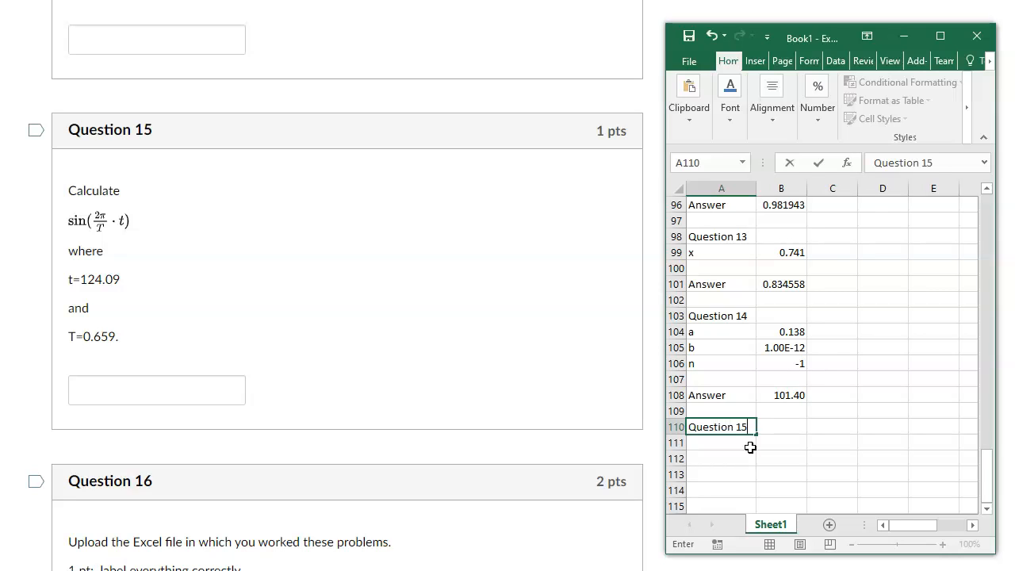
key(Return)
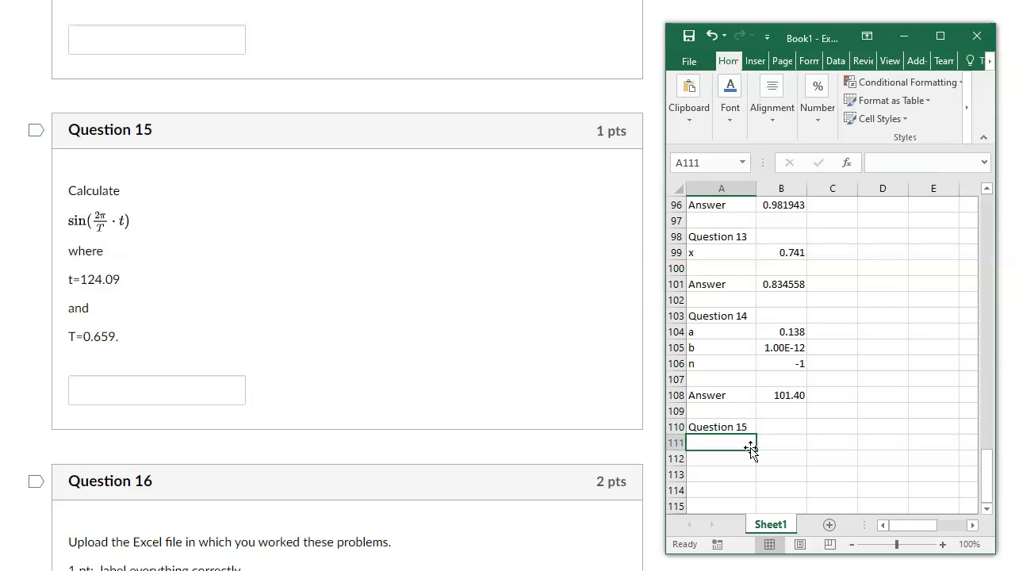
text(t)
key(Return)
text(T)
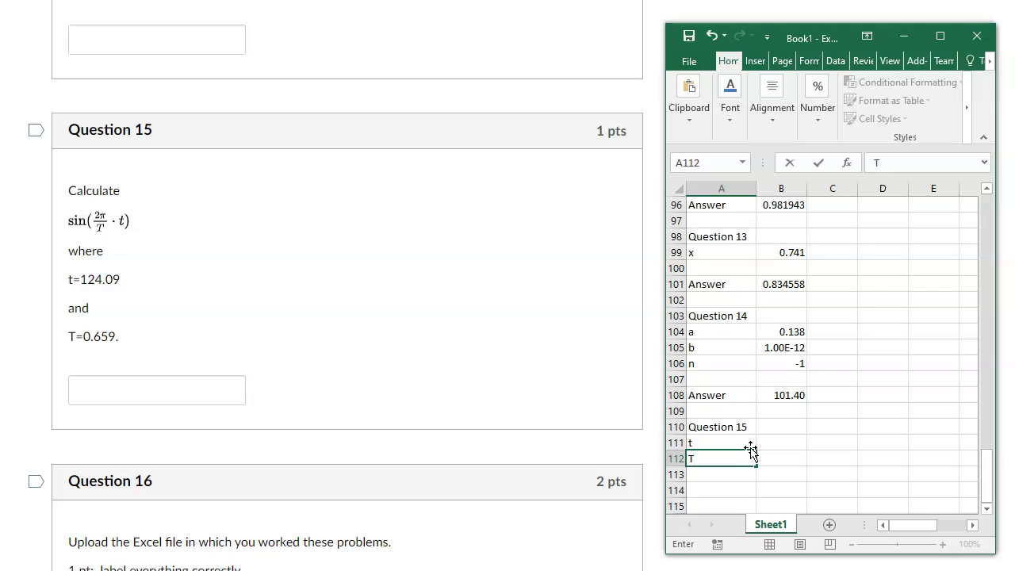
key(Return)
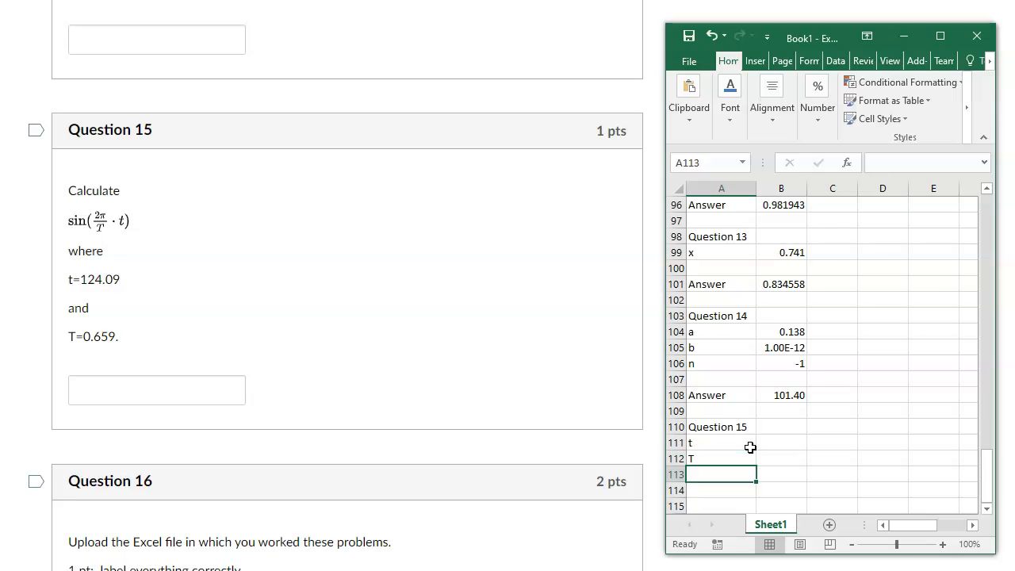
Enter the Question 15 values 124.09 for t in cell B111 and 0.659 for T in cell B112.
click(774, 441)
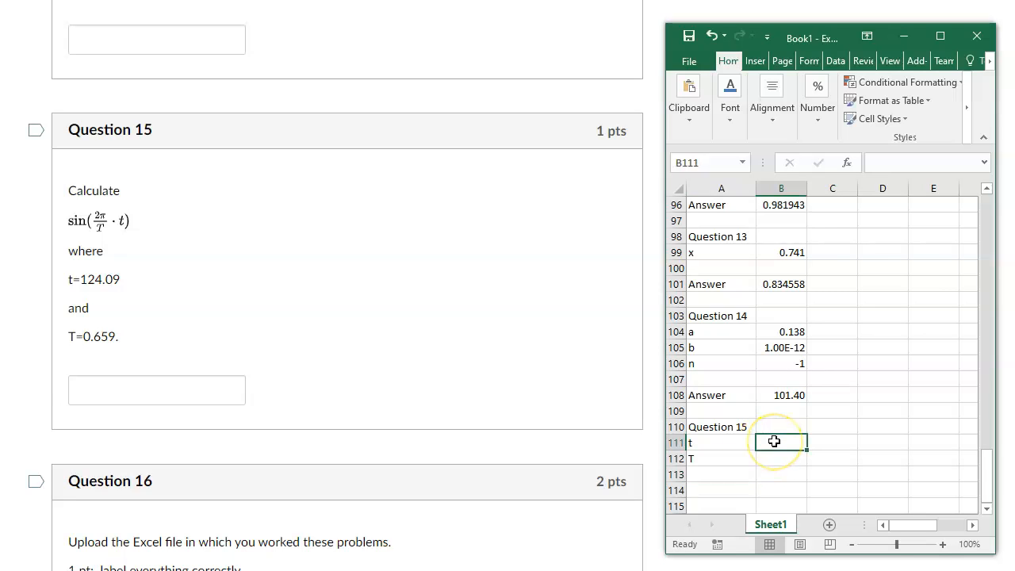
text(12)
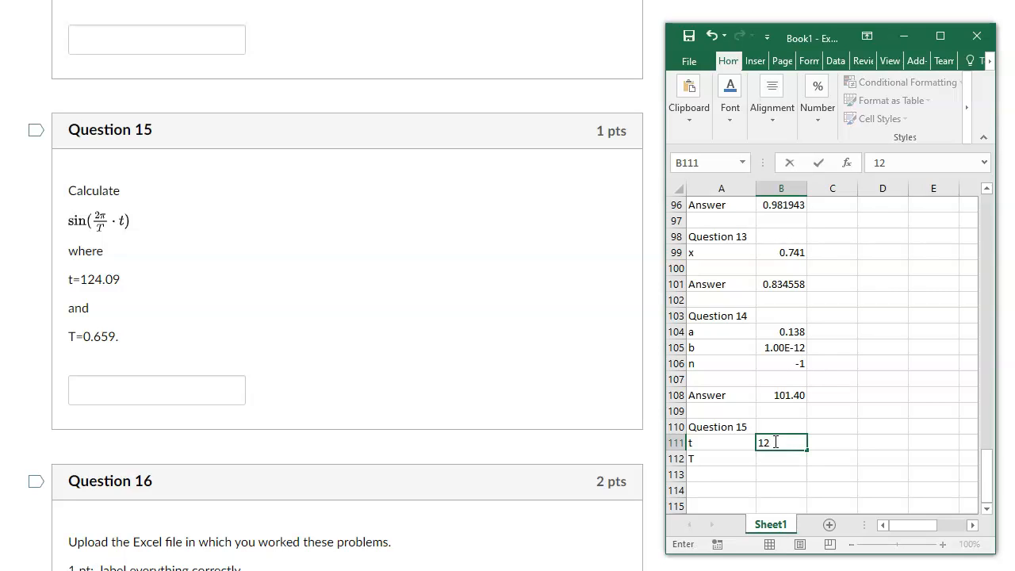
text(4.09)
key(Return)
text(0.659)
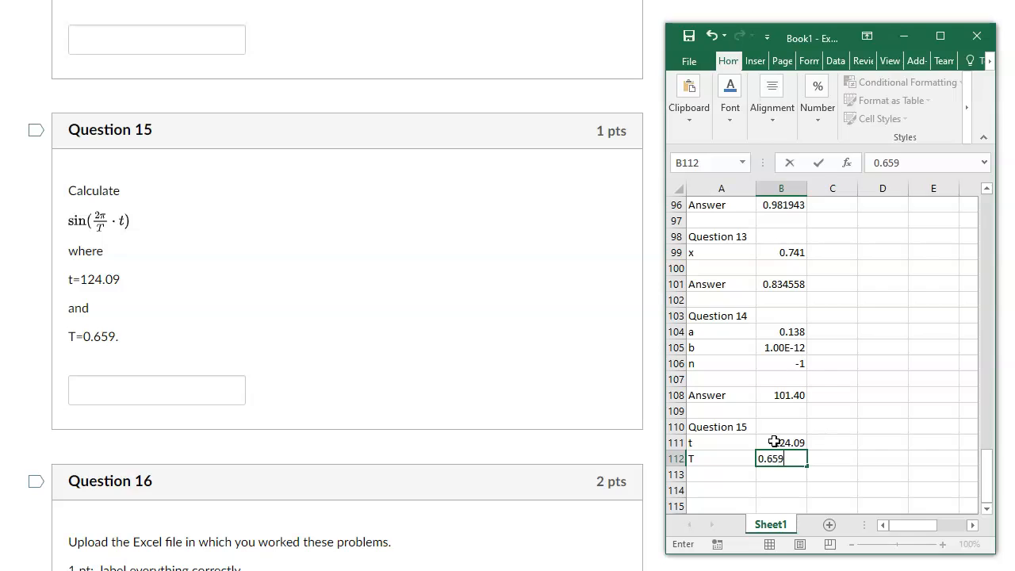
key(Return)
key(Return)
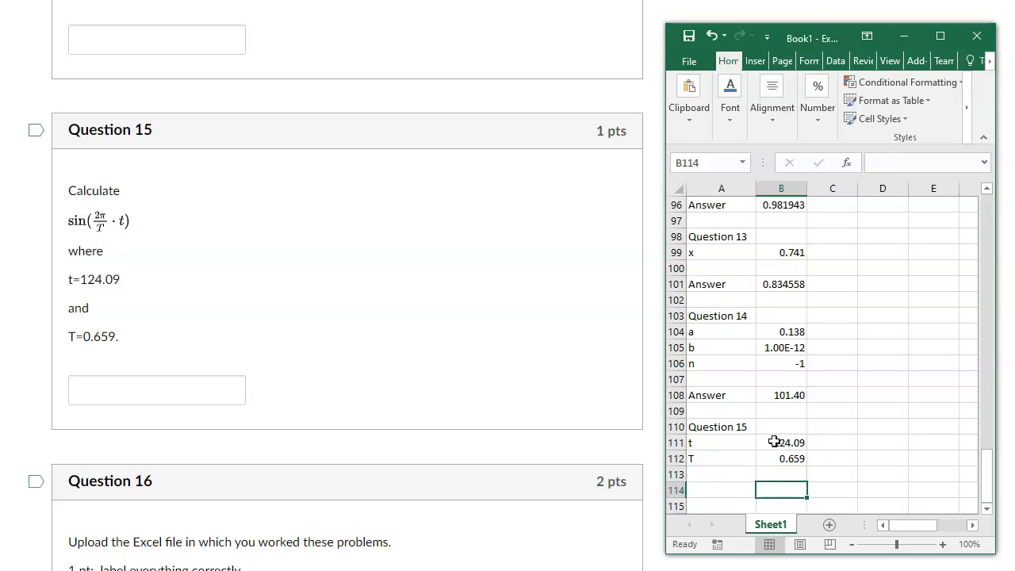
Label cell A114 "Answer" and calculate the Question 15 result in B114 with the formula =sin(2*pi()/B112*B111).
key(Left)
text(Answer)
key(Tab)
text(=sin)
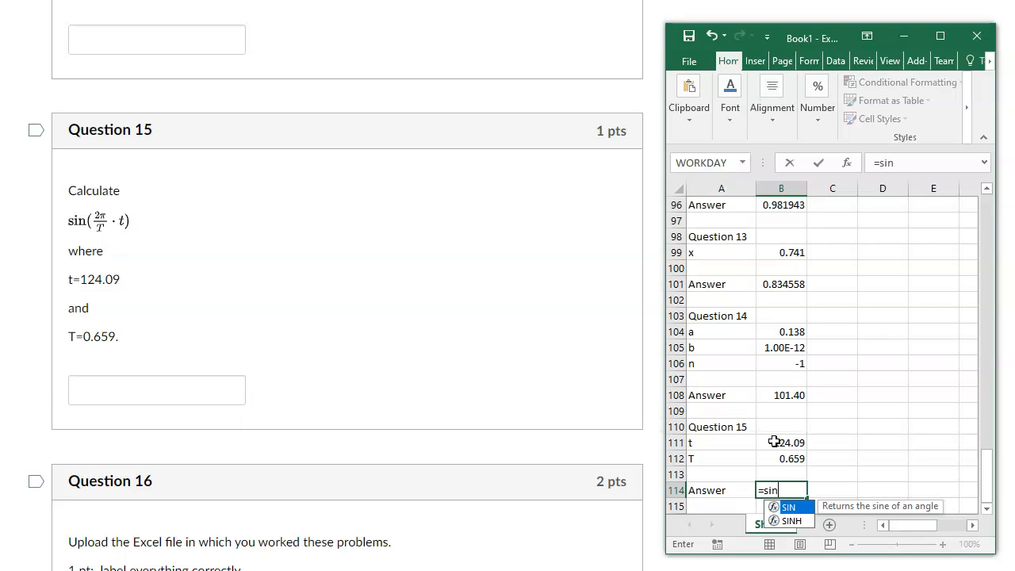
text((2*pi())
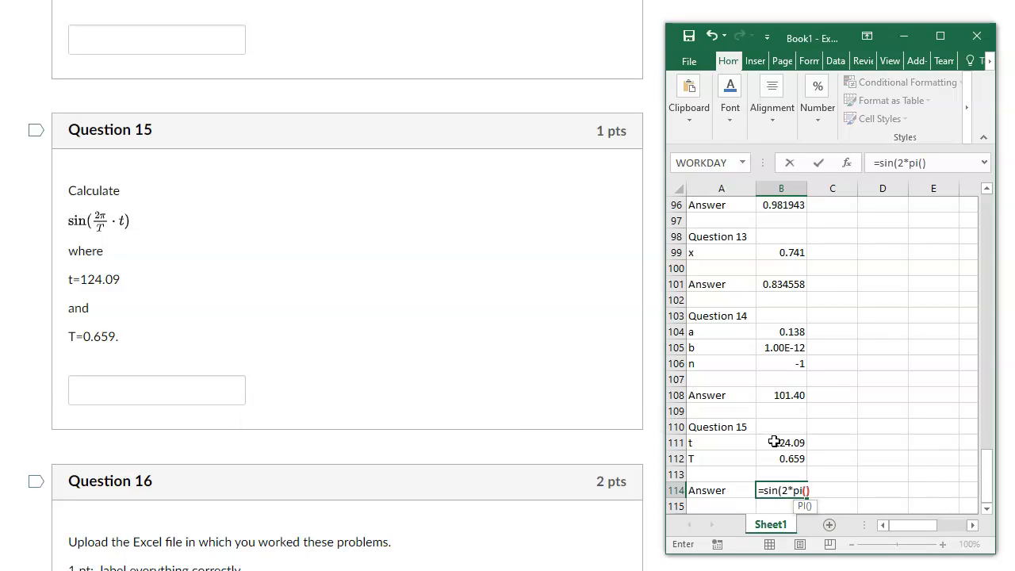
text(/)
click(778, 457)
text(*)
click(781, 442)
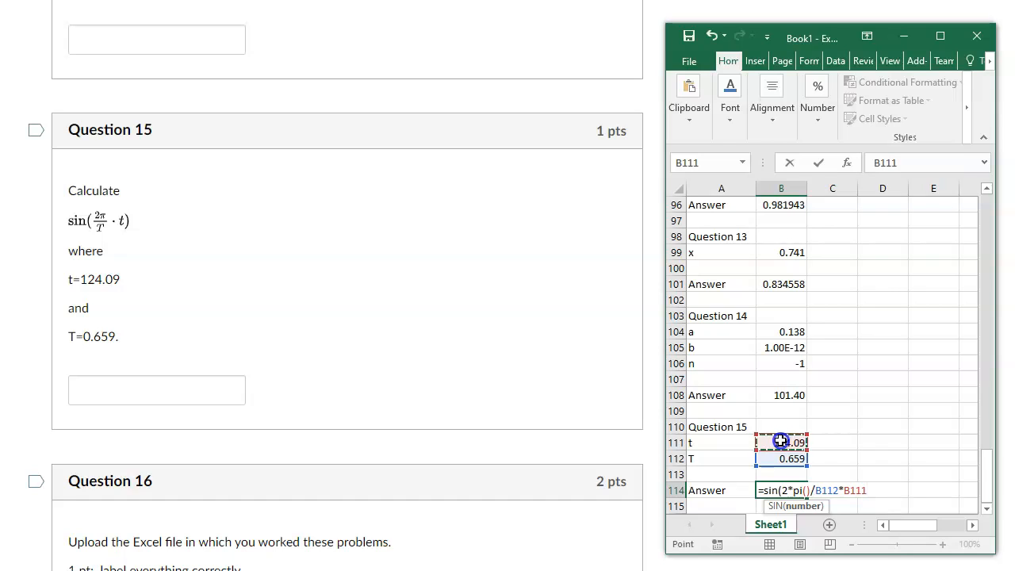
key(Return)
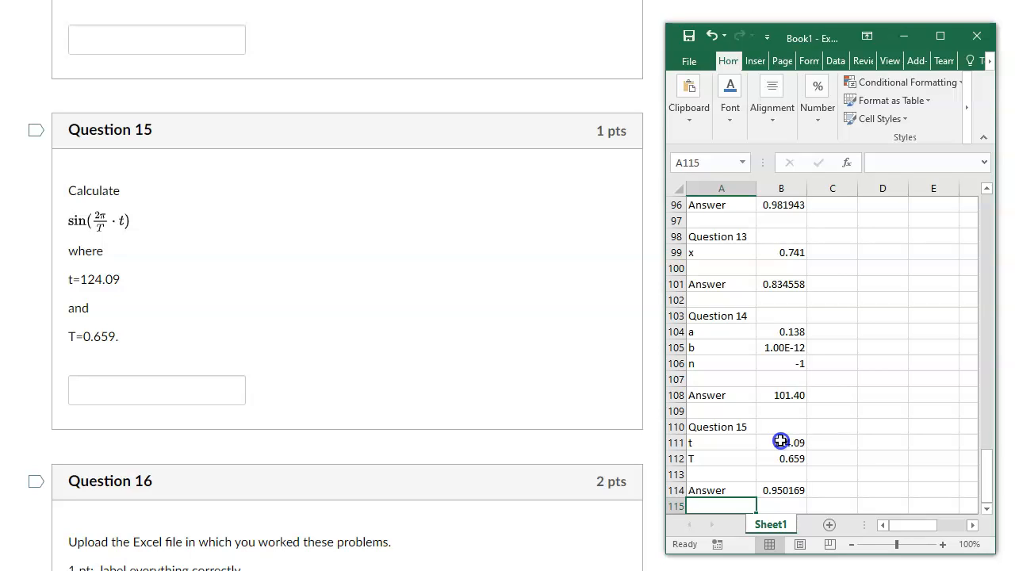
Submit the quiz and accept submitting it anyway.
scroll(351, 27, down, 4)
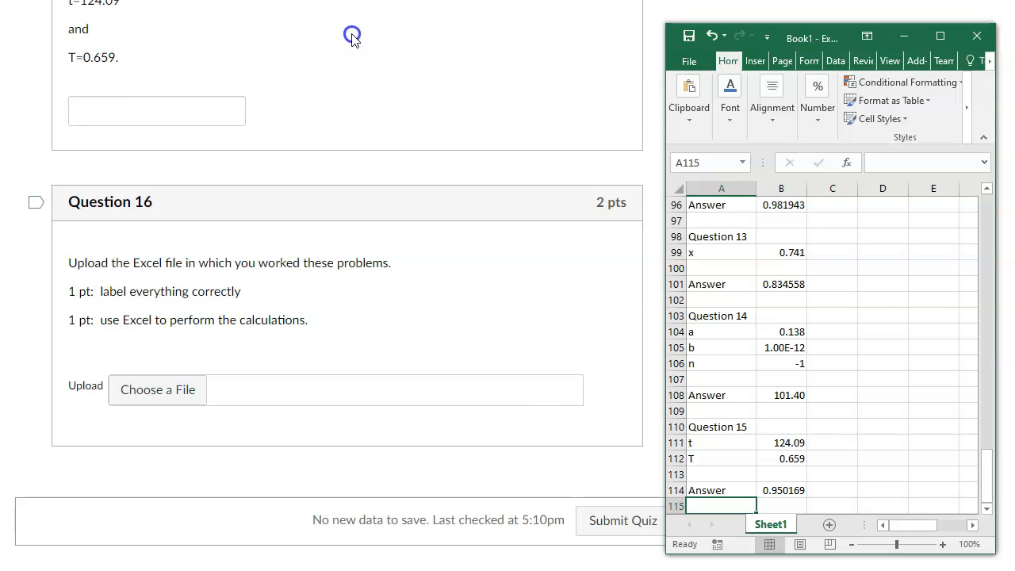
click(620, 515)
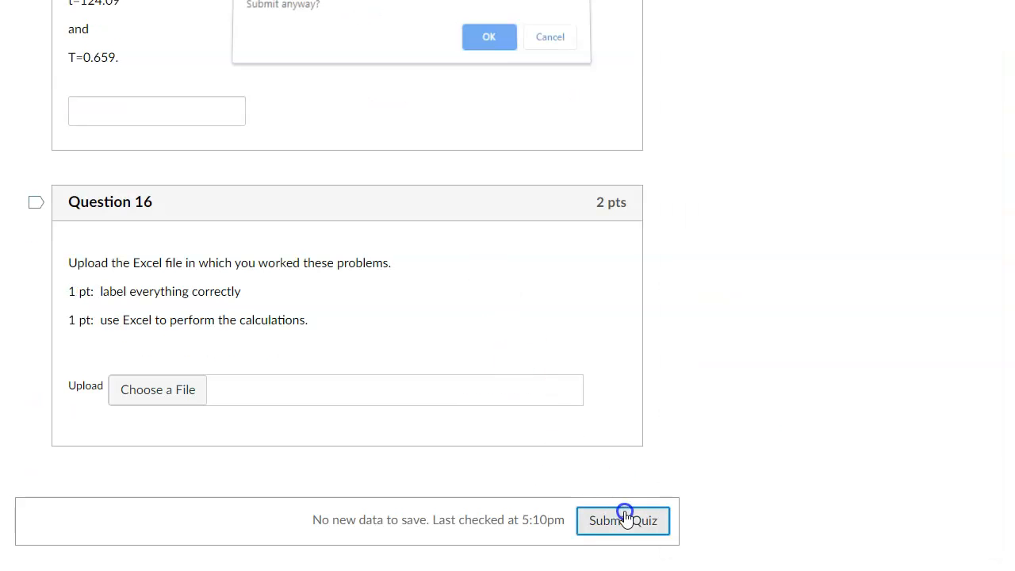
click(486, 44)
Start a new preview attempt of the quiz "Problems 01: Order of Operations - Working with Excel" and show its first questions.
scroll(539, 349, up, 15)
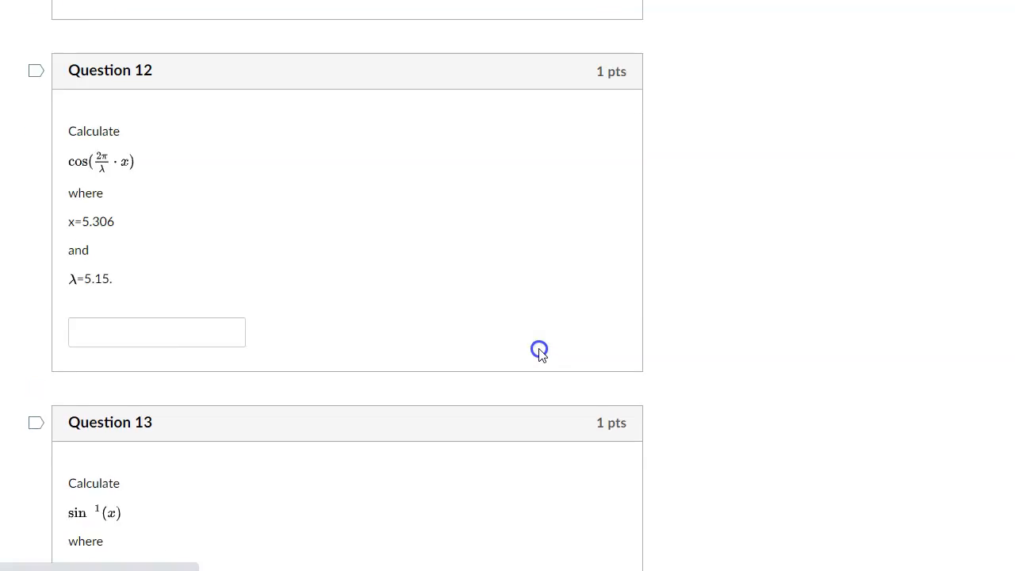
click(559, 42)
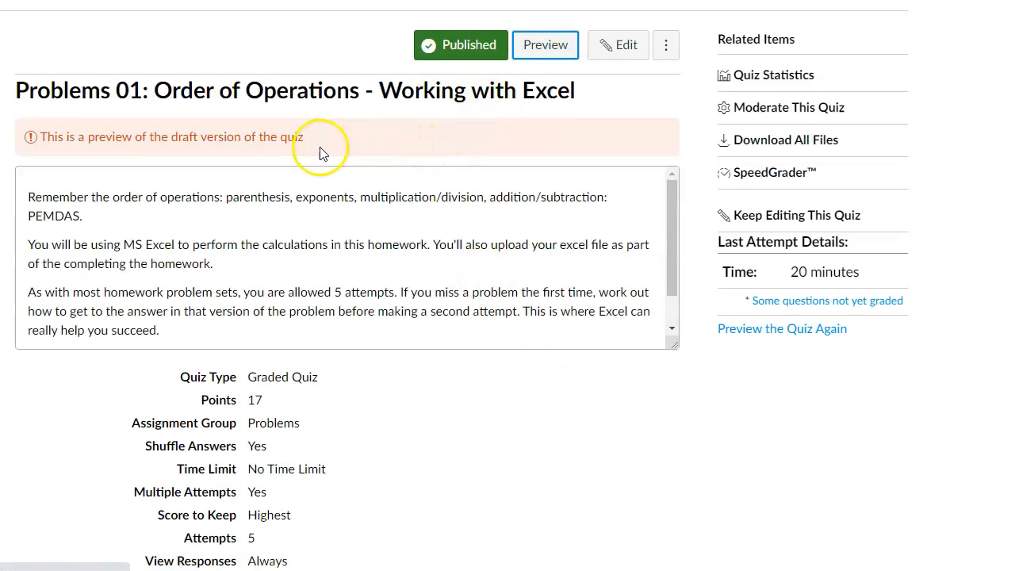
click(560, 48)
scroll(414, 142, down, 5)
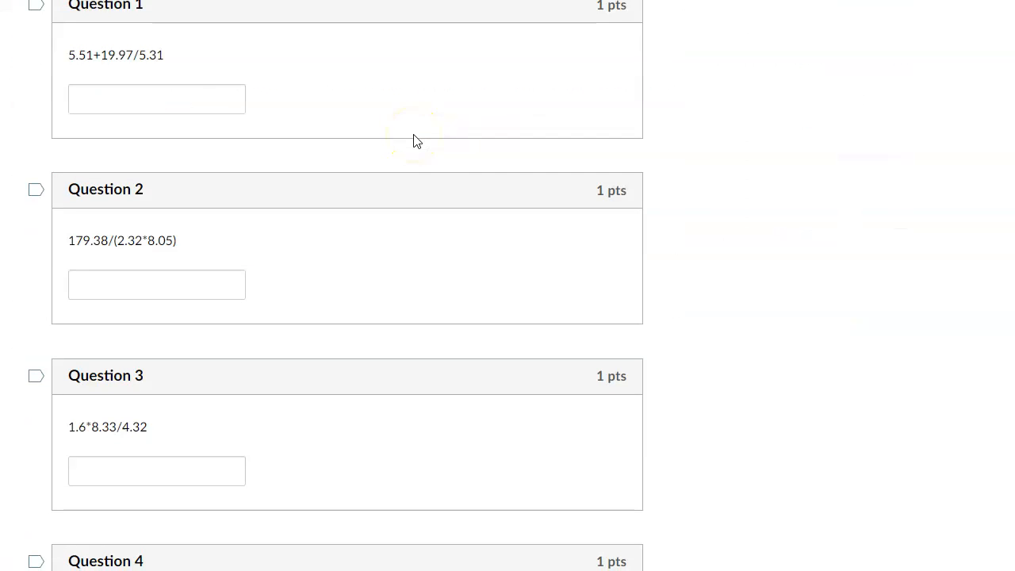
scroll(414, 141, up, 1)
Switch to the Excel workbook and bring the Question 1 section at the start of Sheet1 into view.
click(688, 544)
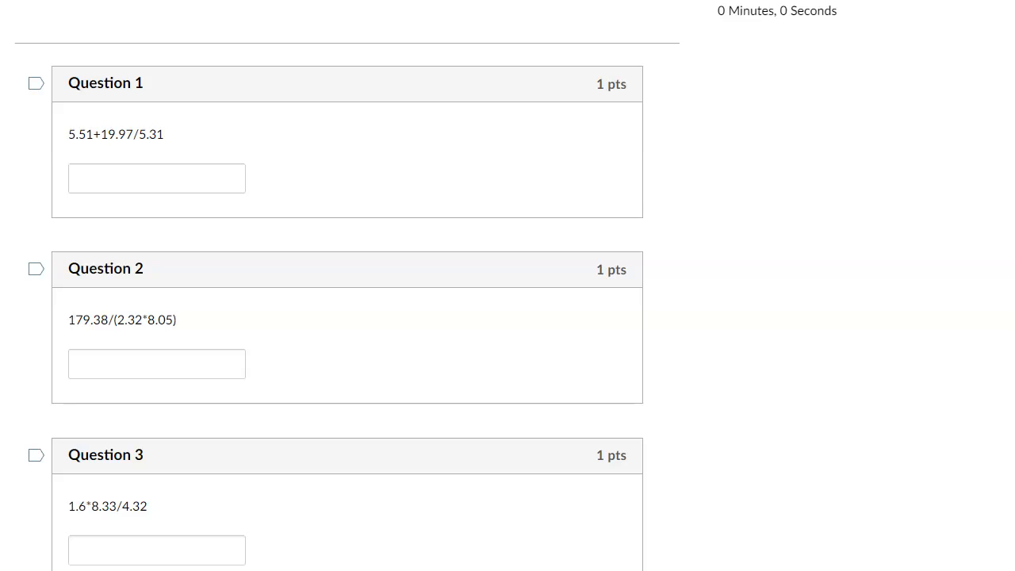
click(381, 570)
scroll(879, 376, up, 15)
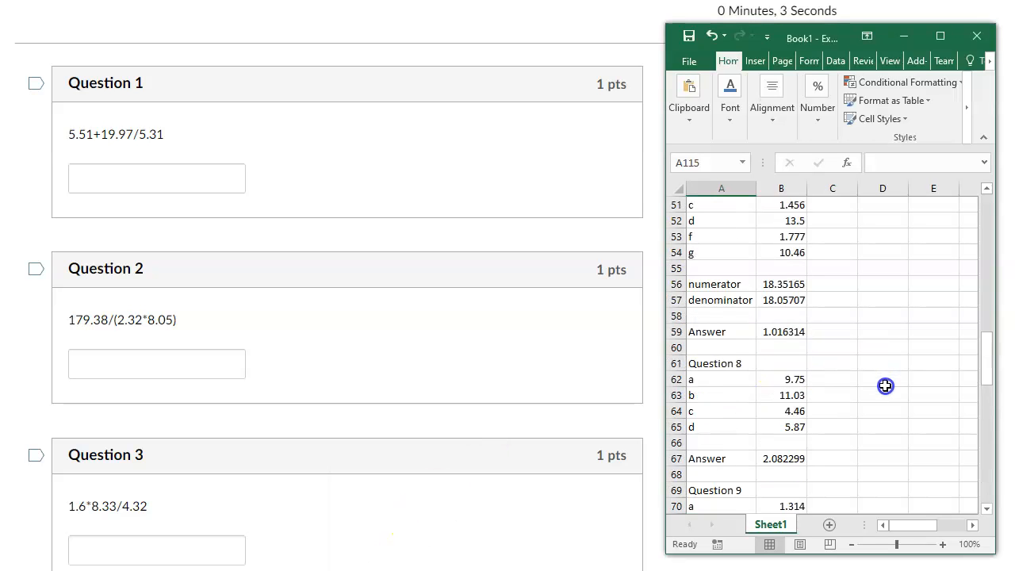
scroll(885, 385, up, 17)
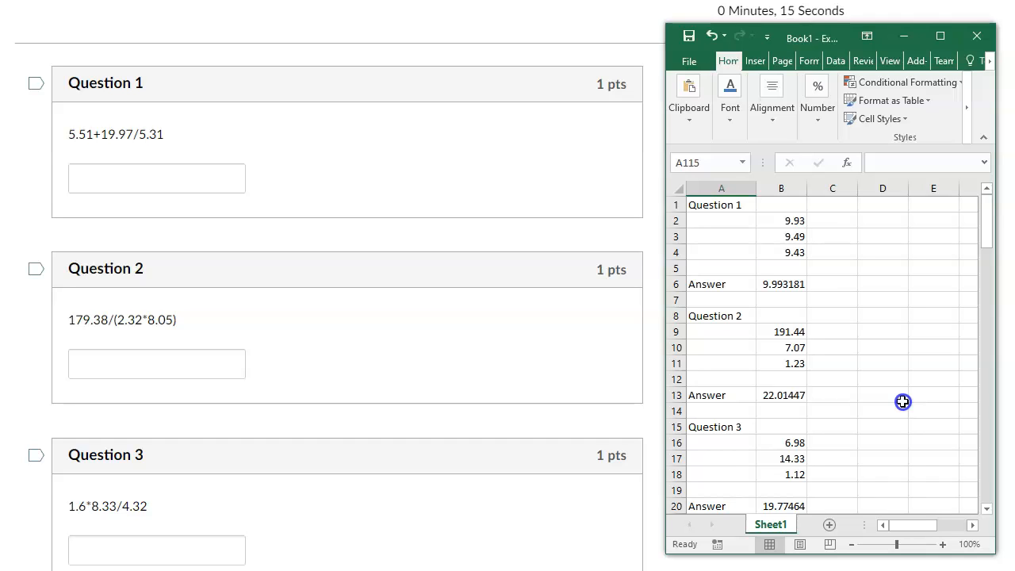
Replace the Question 1 inputs in B2 to B4 with 5.51, 19.97 and 5.31 from the new quiz attempt.
click(790, 221)
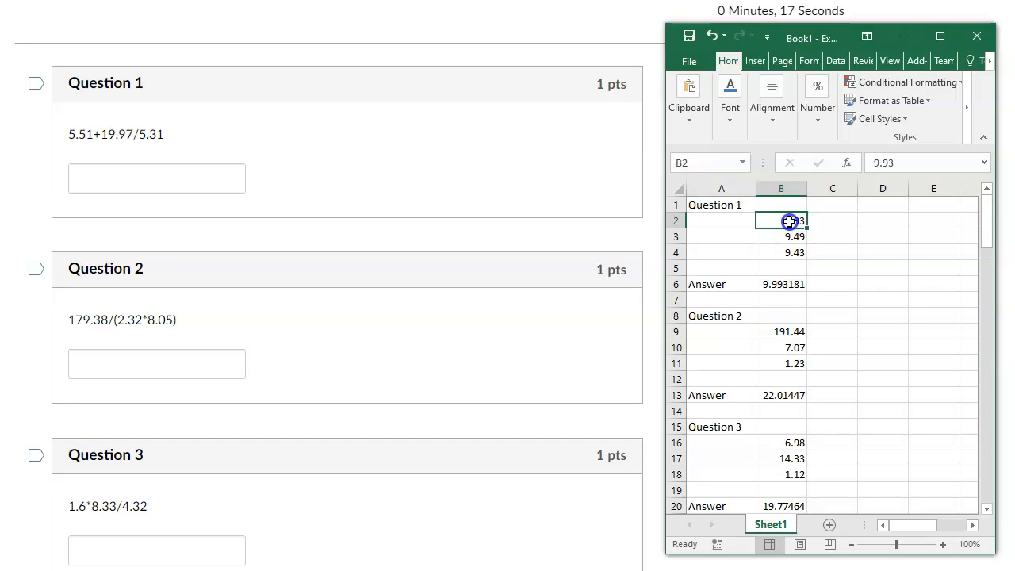
text(5.51)
key(Return)
text(19.97)
key(Return)
text(5.)
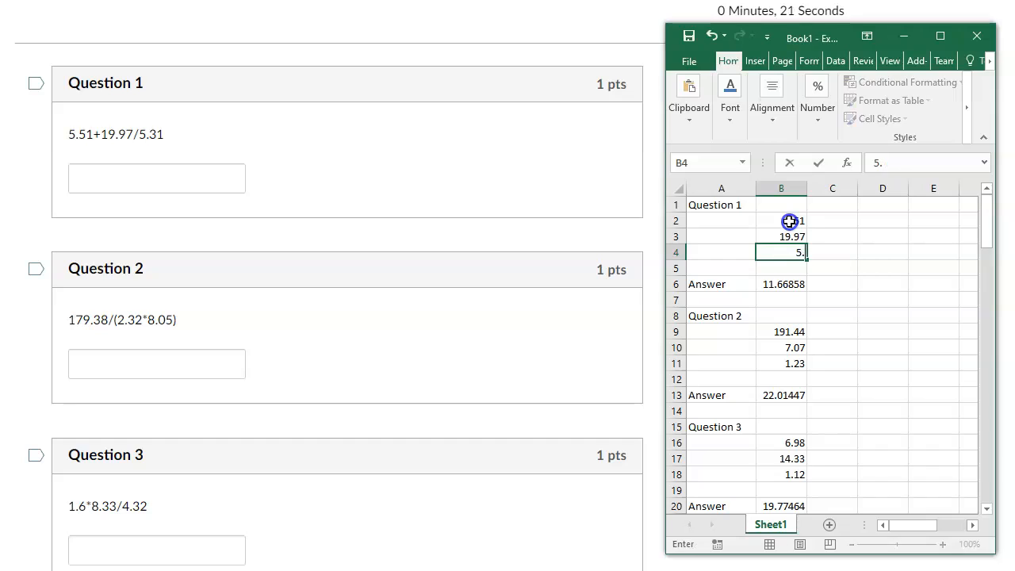
text(31)
key(Return)
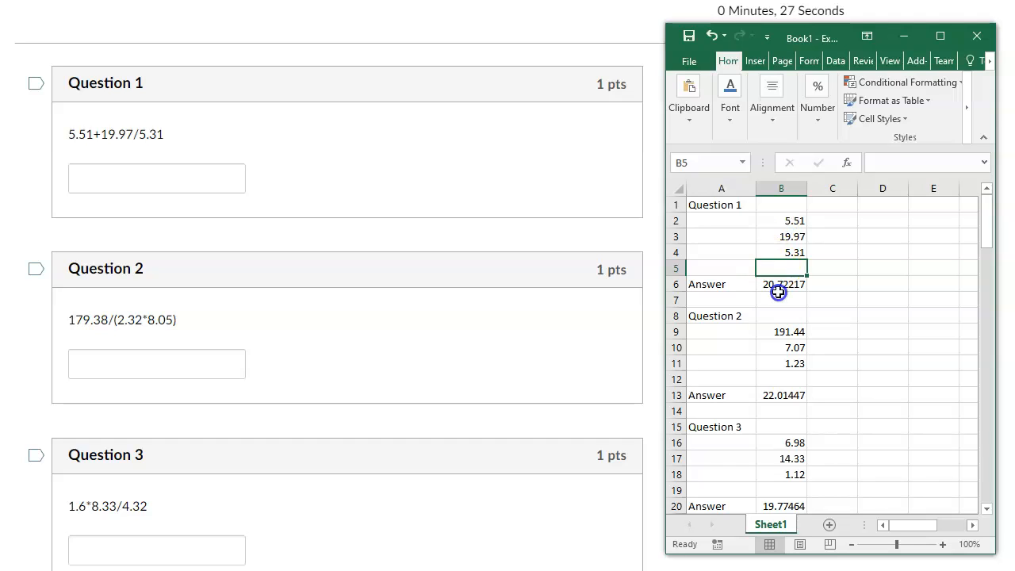
Replace the Question 2 inputs in B9 to B11 with 179.38, 2.32 and 8.05.
click(798, 329)
text(179.38)
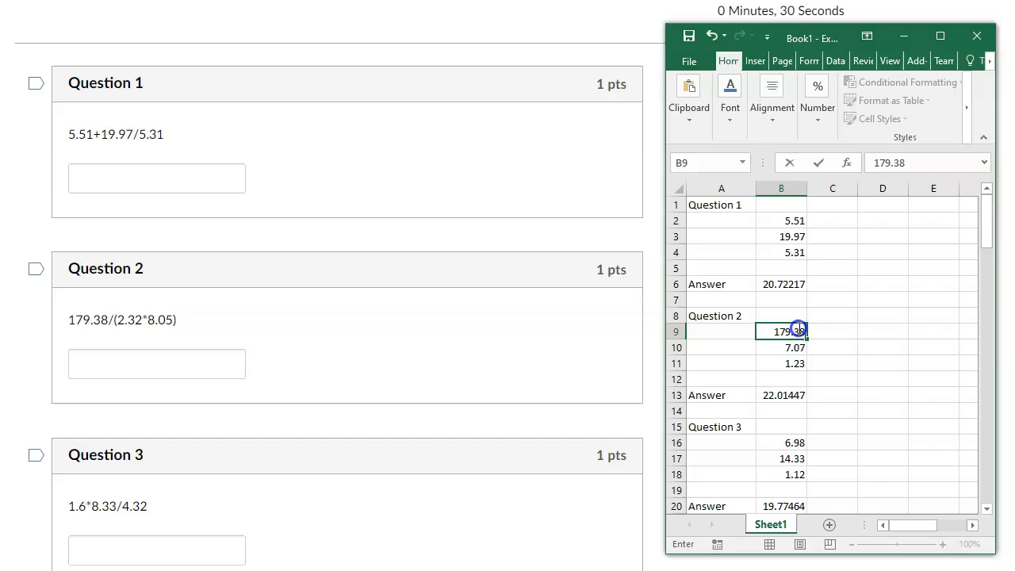
key(Return)
text(2.32)
key(Return)
text(8.05)
key(Return)
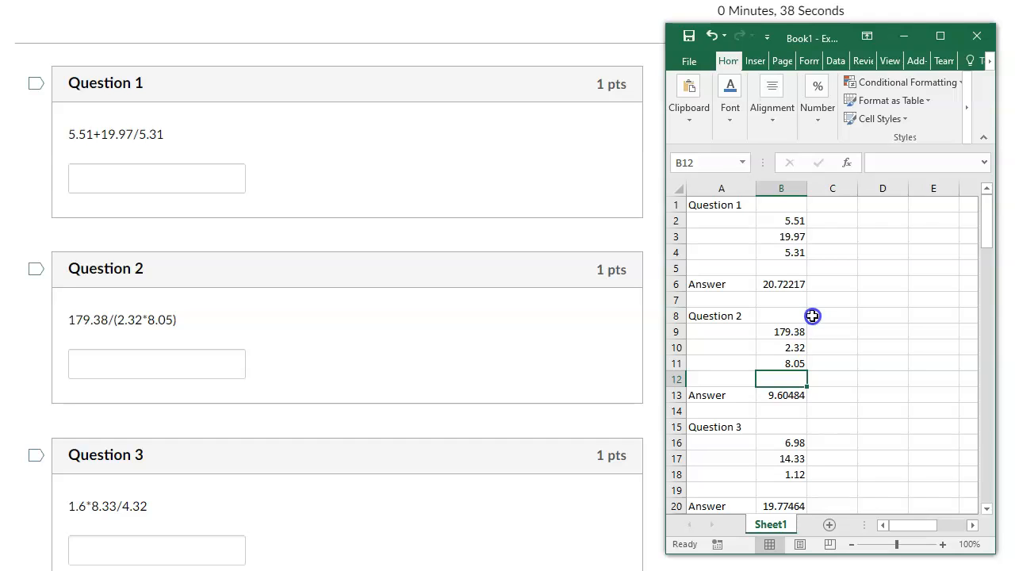
scroll(813, 325, down, 2)
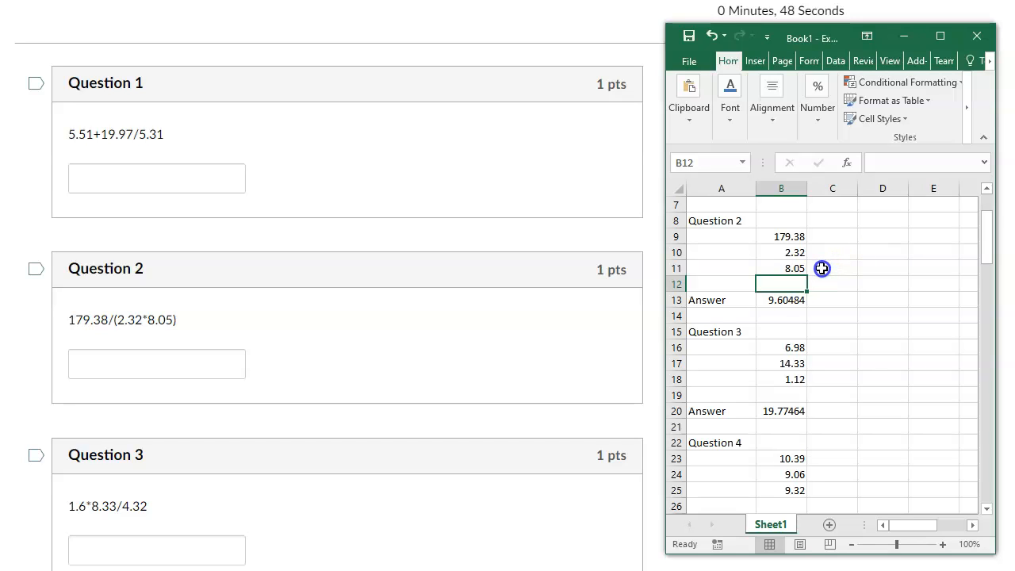
scroll(824, 268, down, 13)
scroll(825, 268, down, 8)
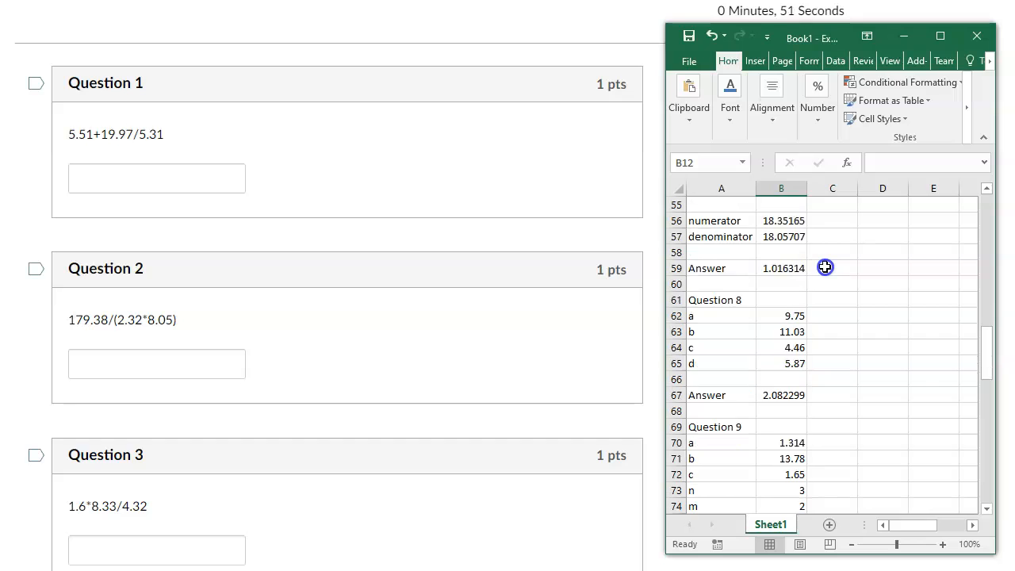
scroll(840, 264, up, 20)
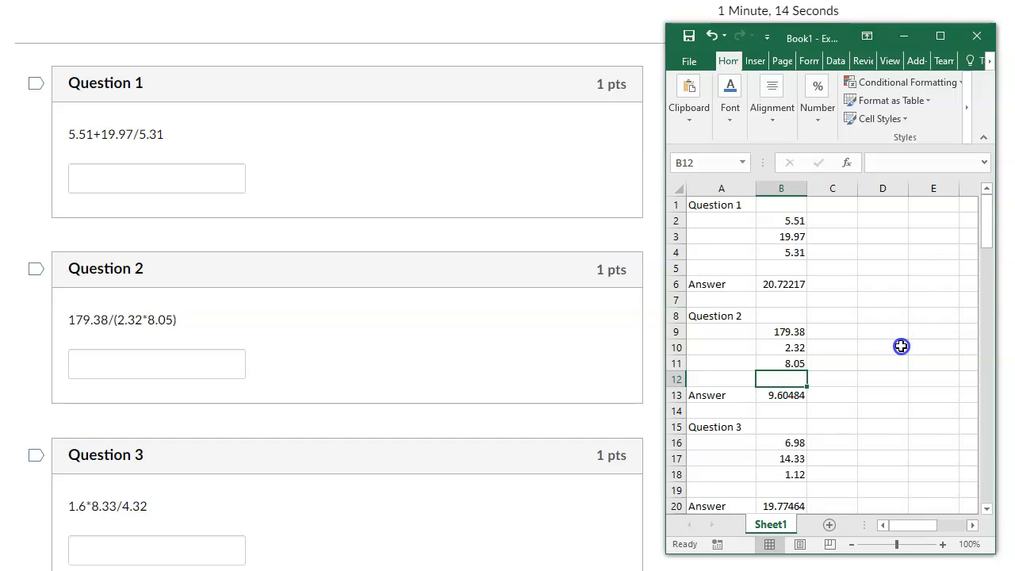
click(209, 186)
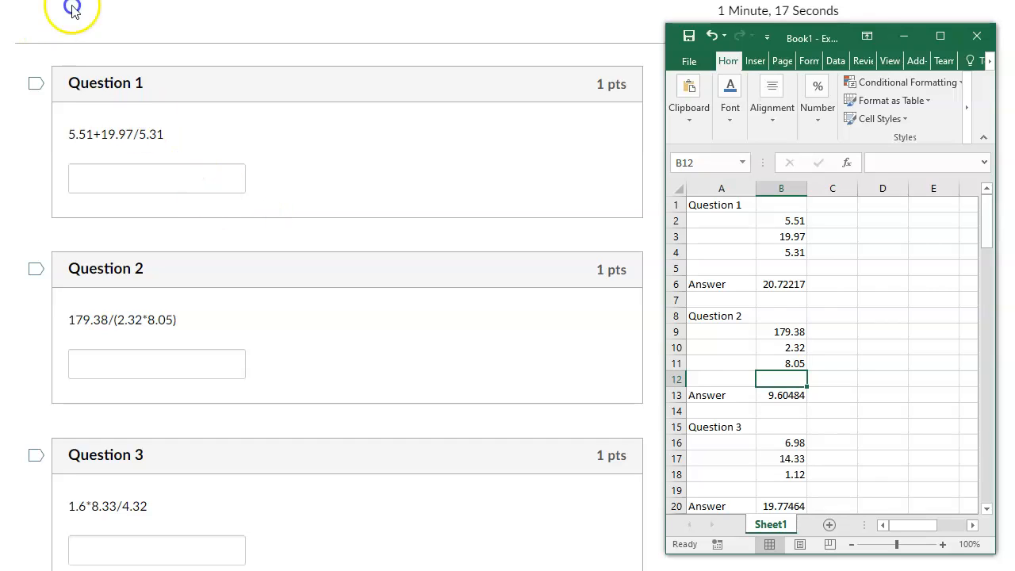